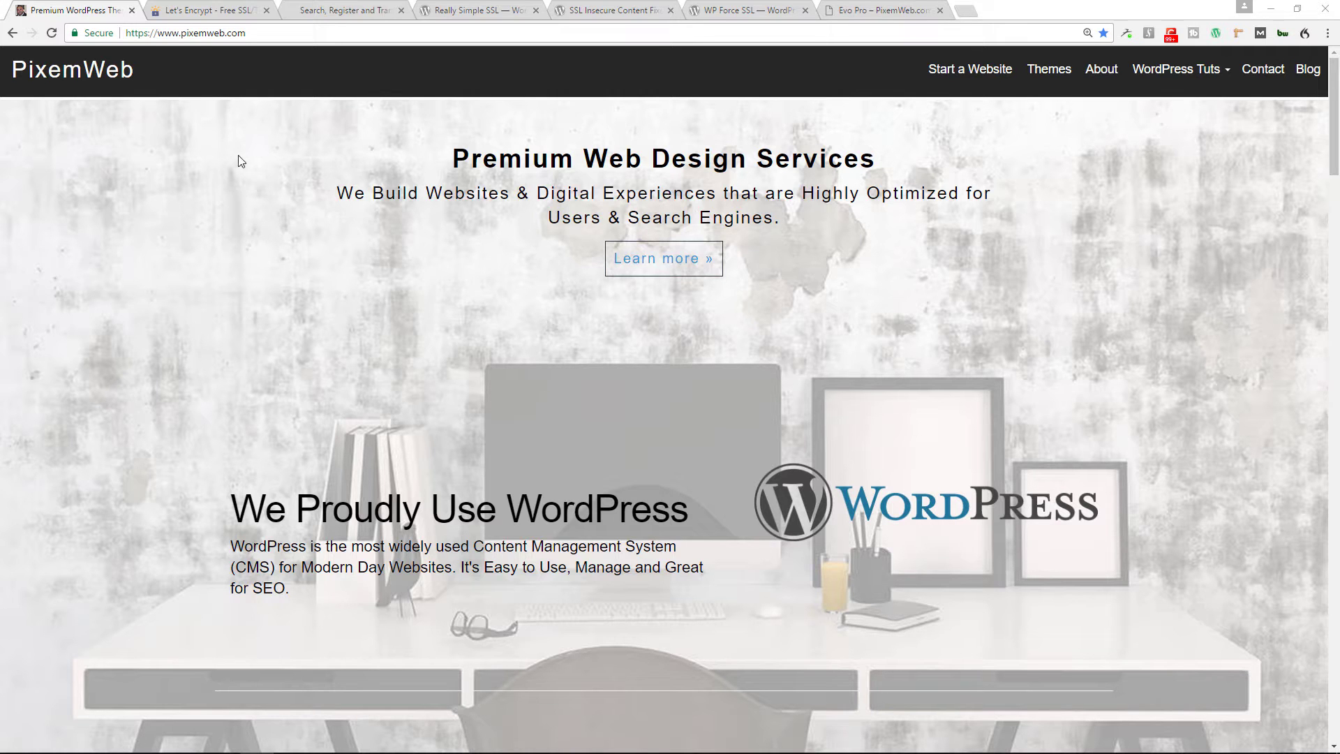
- Review the Let's Encrypt home page with its blog posts and major sponsors, and the PixemWeb Domains page's SSL offerings
click(188, 14)
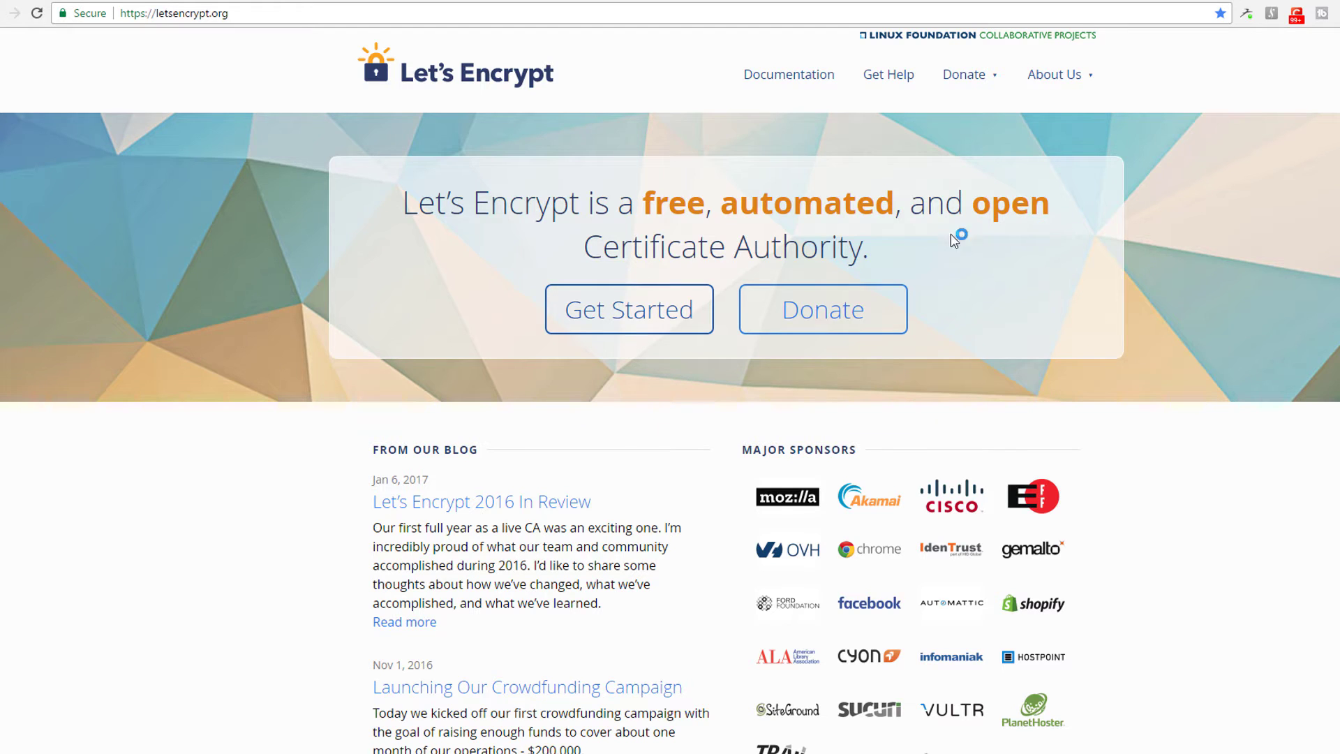
scroll(224, 377, down, 3)
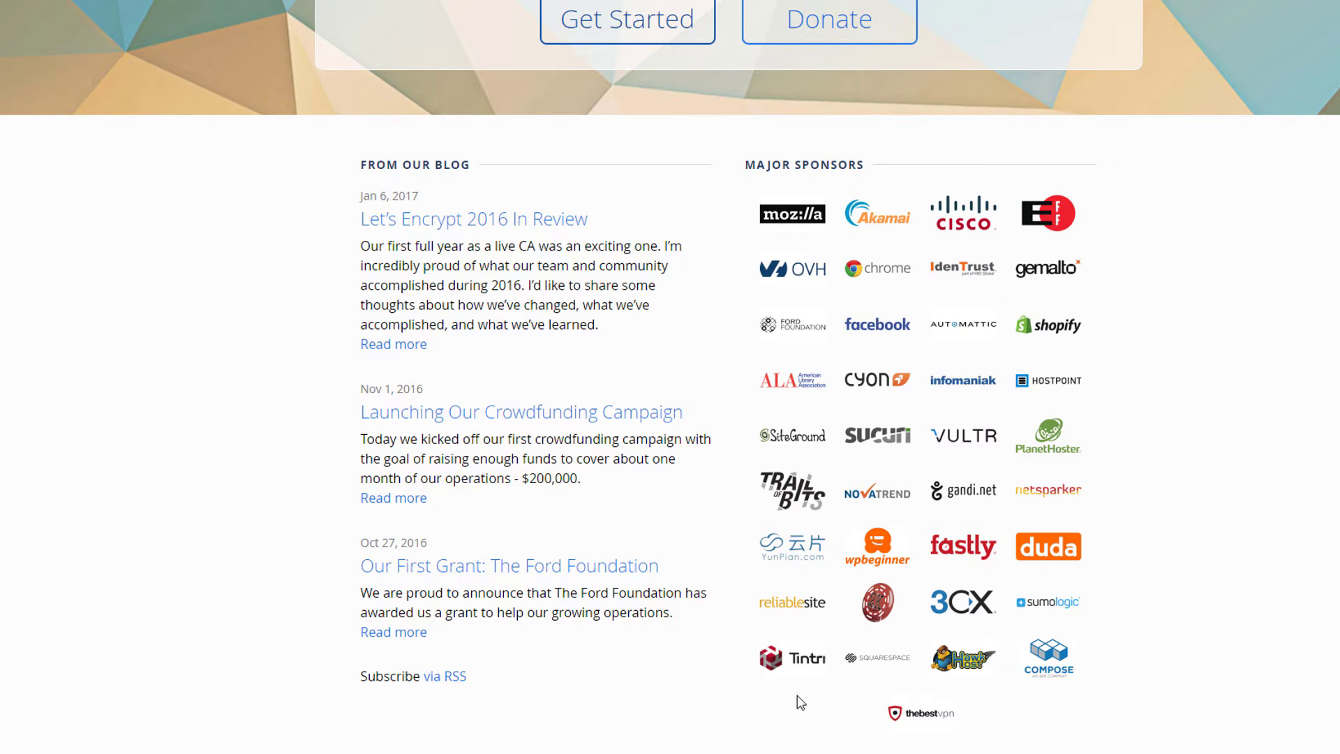
scroll(219, 687, up, 2)
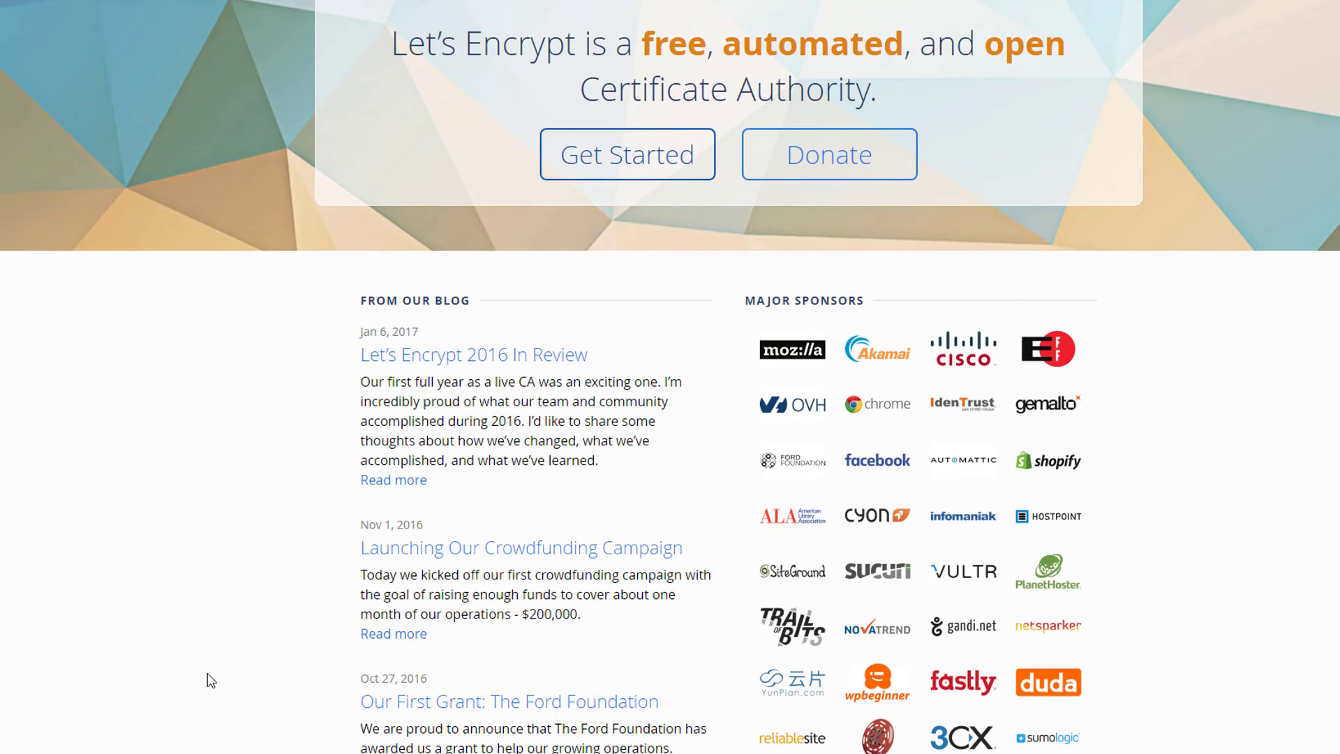
scroll(198, 678, down, 2)
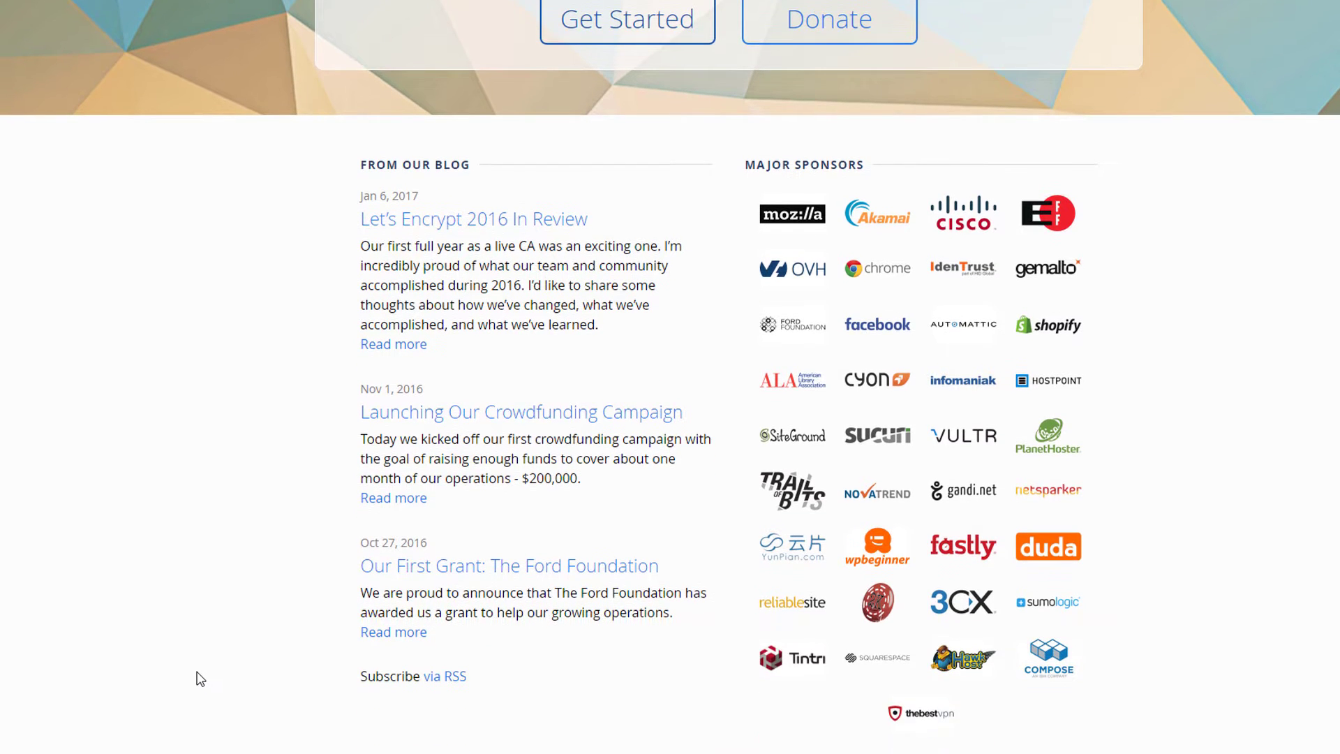
scroll(199, 678, up, 2)
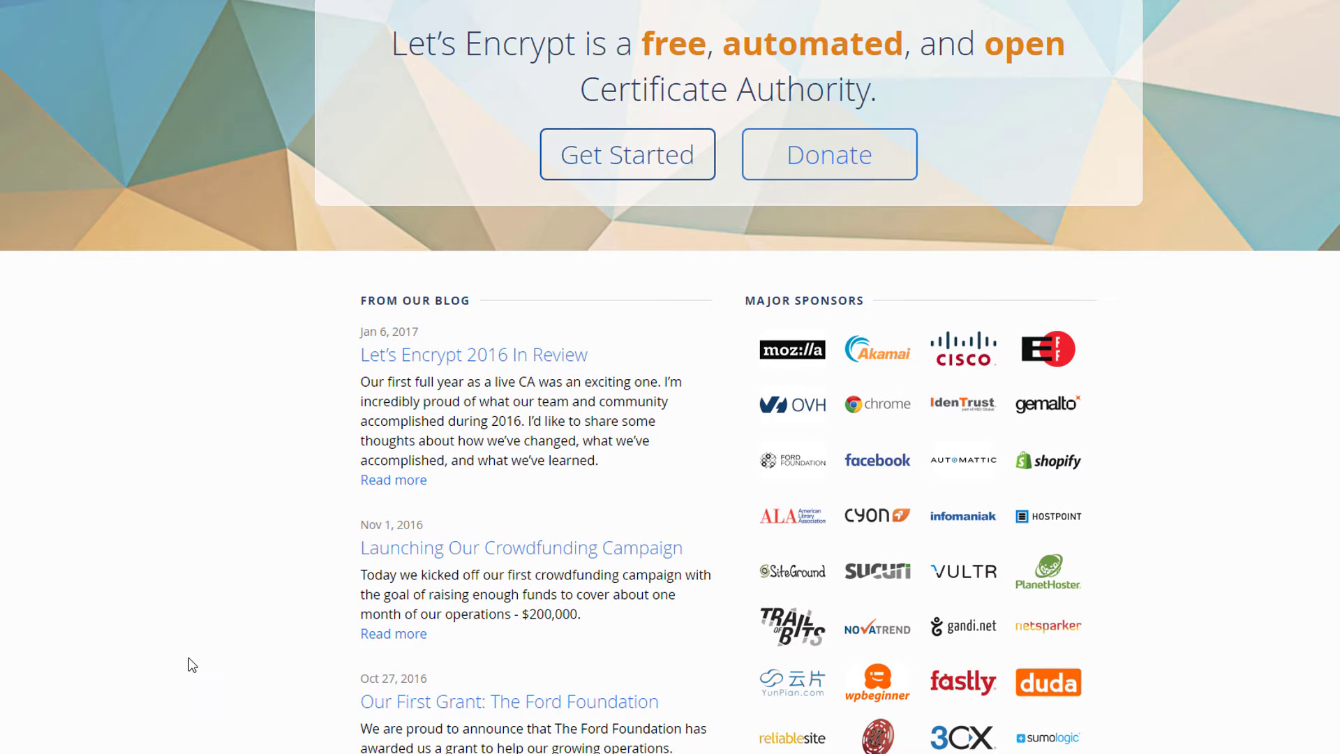
scroll(186, 664, up, 2)
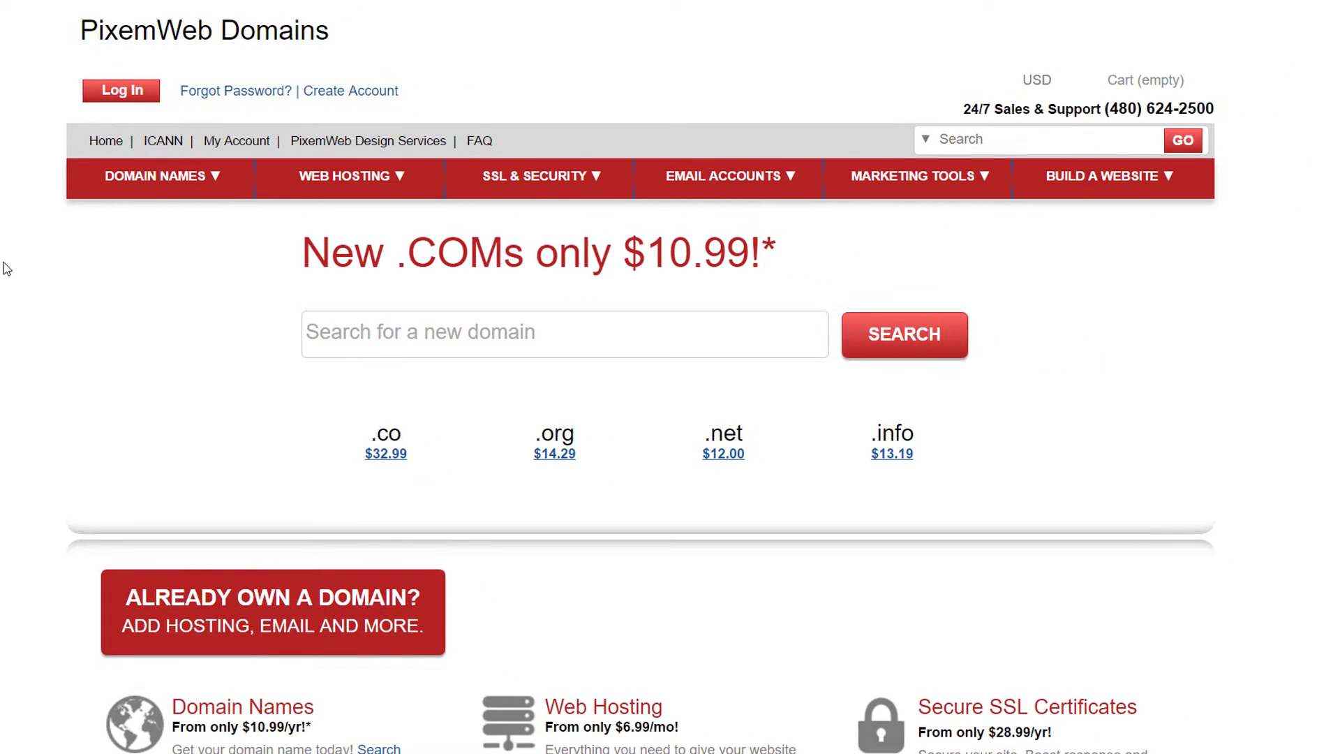
mouse_move(531, 182)
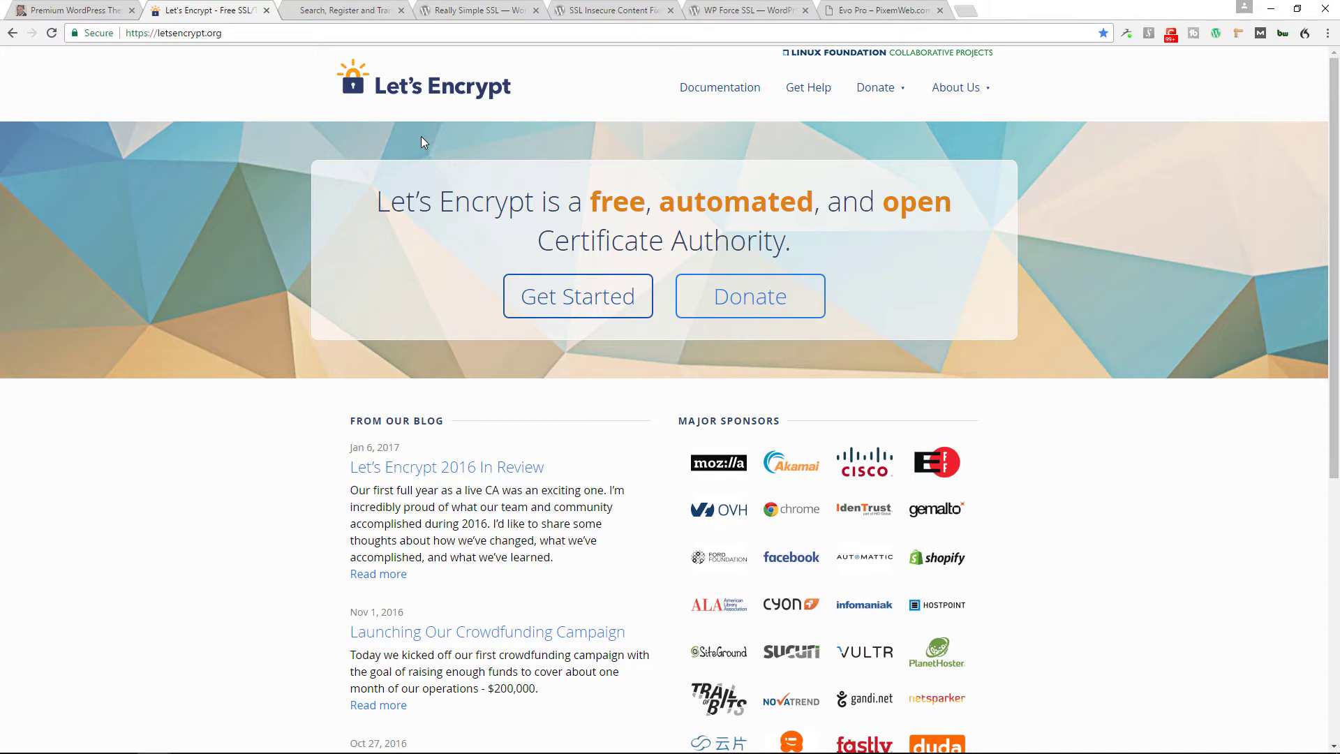
- Review the Really Simple SSL plugin page on WordPress.org, including its description and setup steps
click(474, 10)
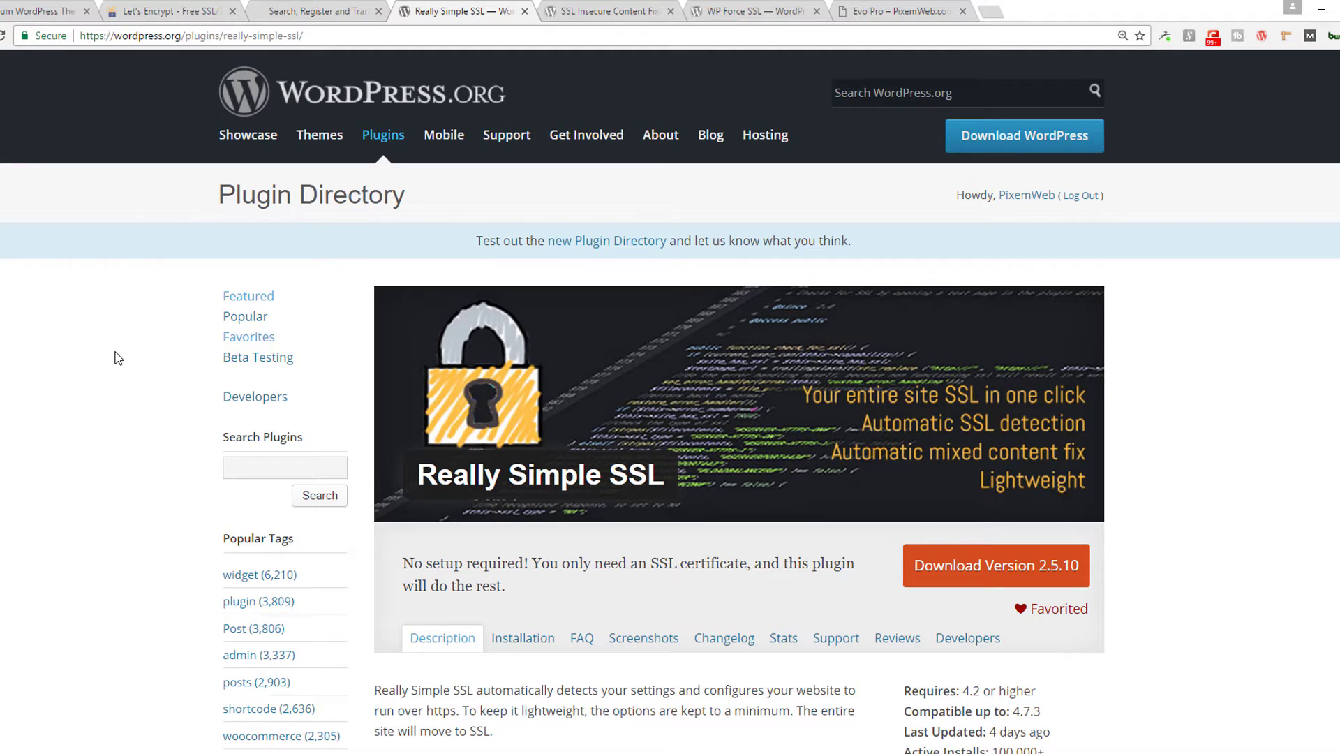
scroll(118, 358, down, 2)
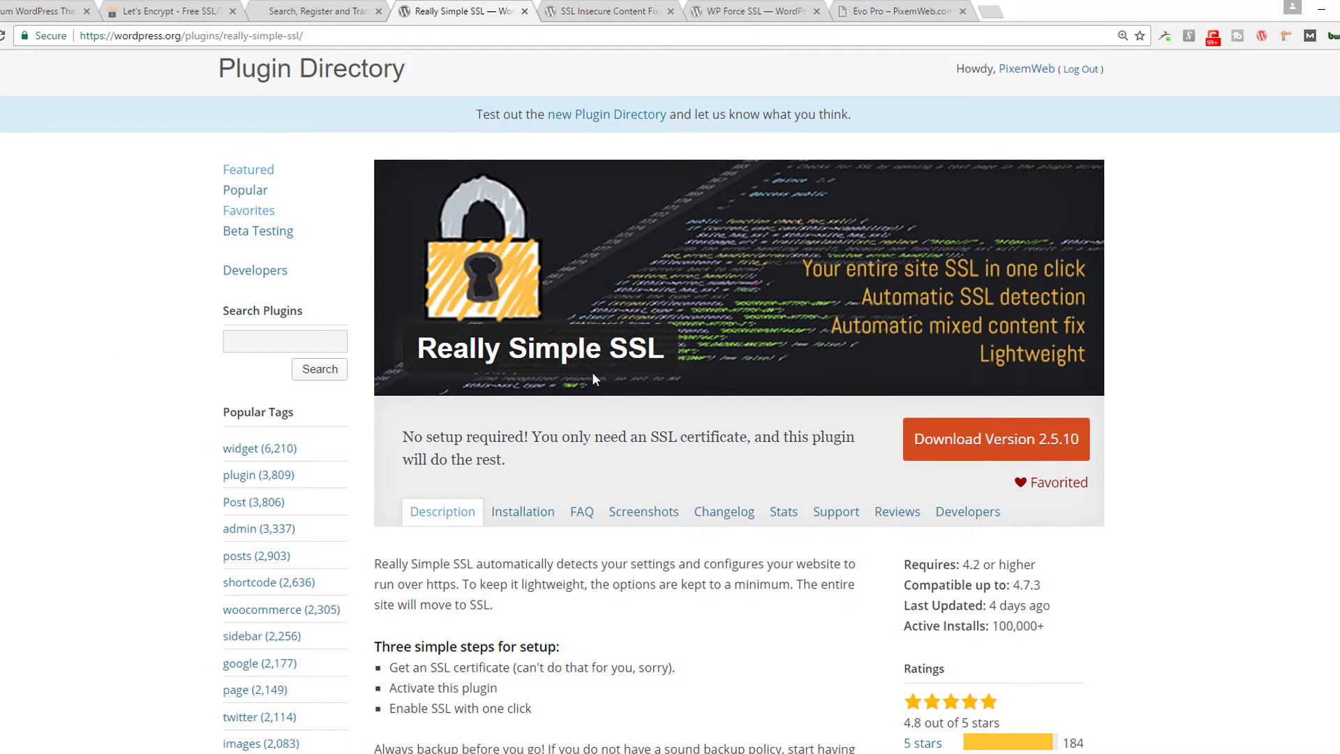
scroll(756, 457, down, 2)
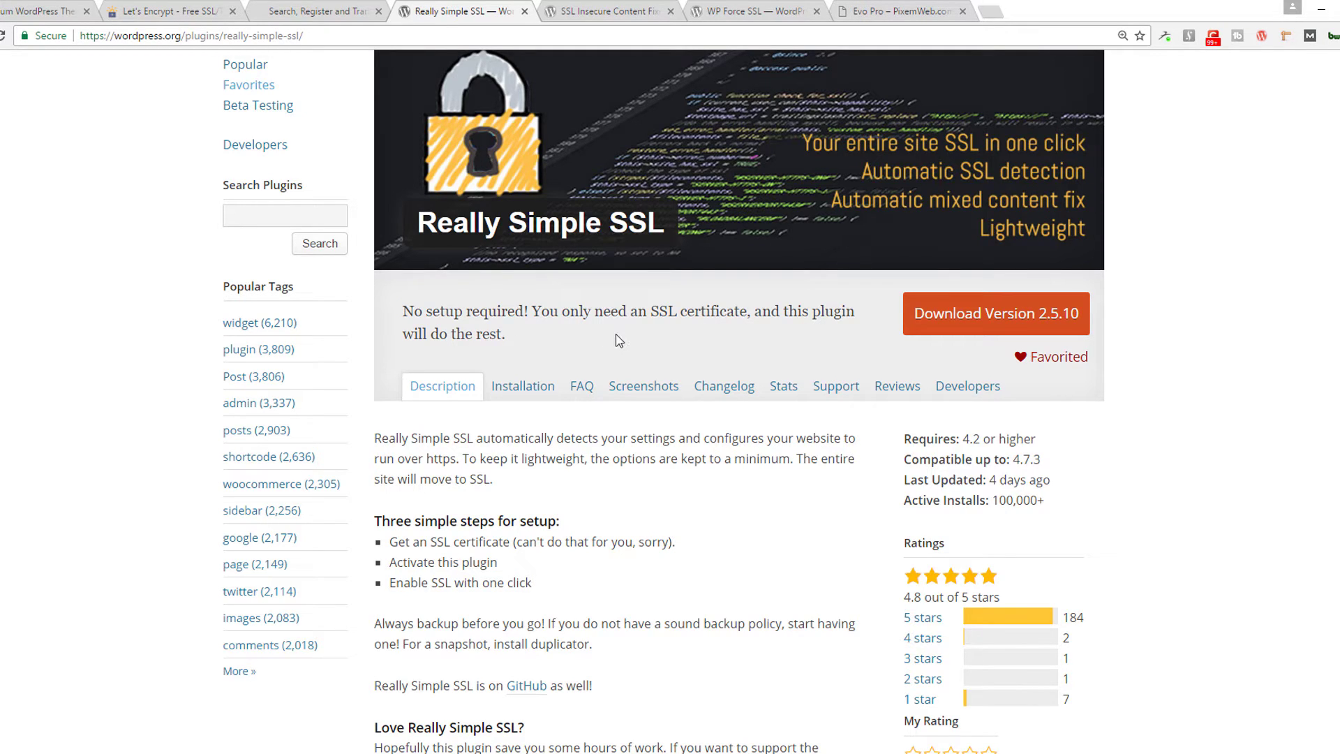
scroll(617, 341, up, 3)
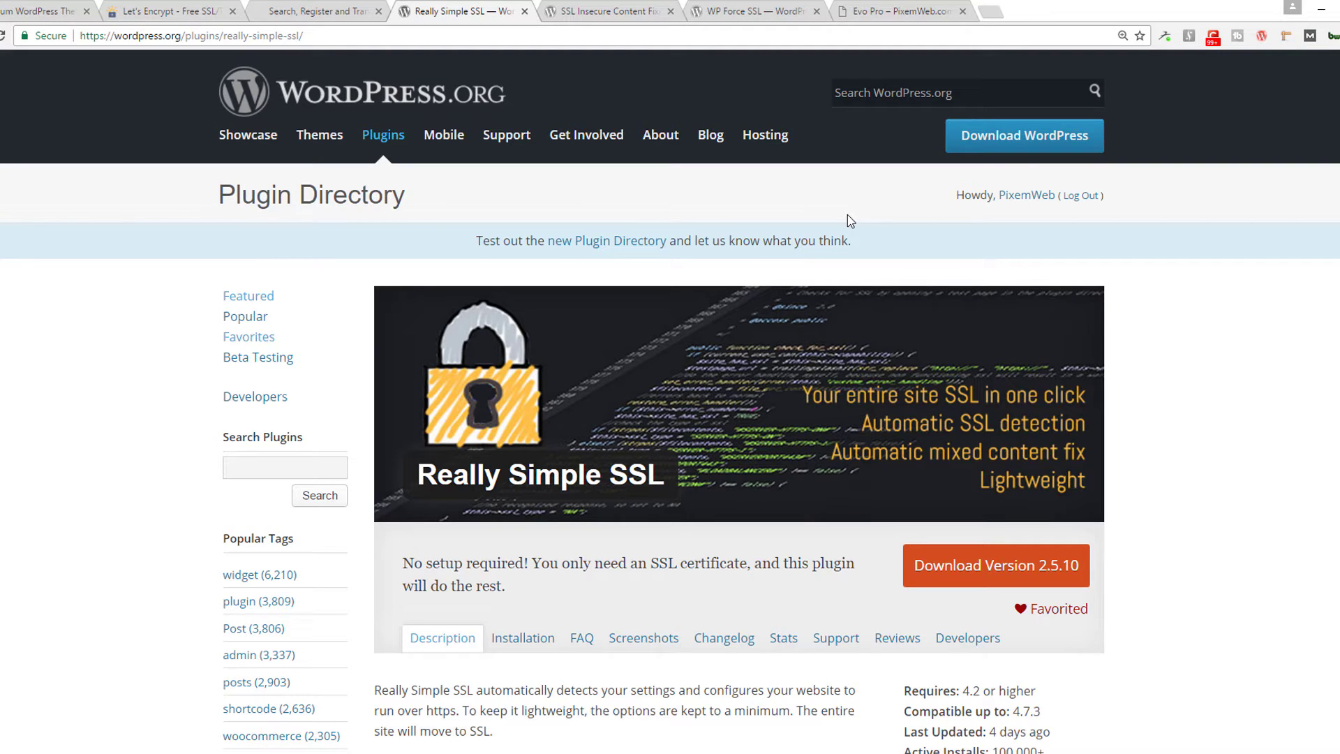
- Review the SSL Insecure Content Fixer plugin page, including its description of fixes for insecure content
click(600, 11)
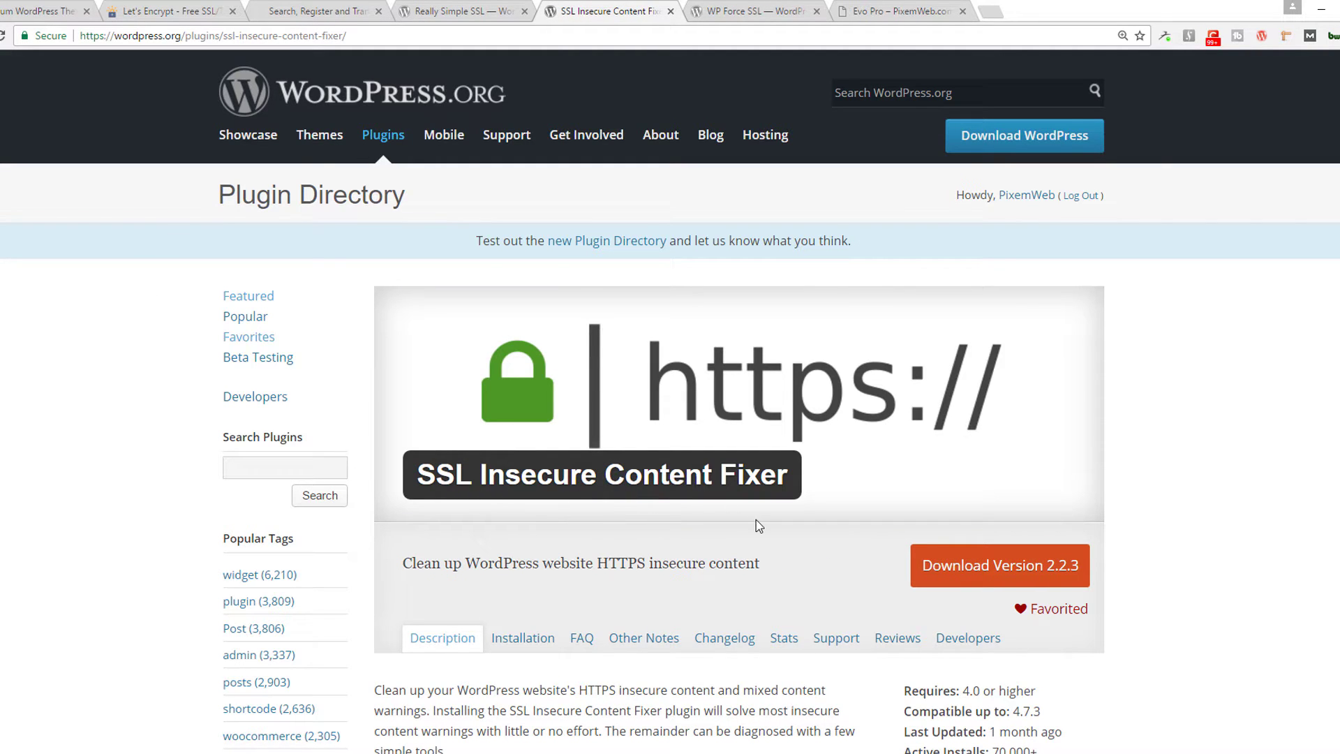
scroll(757, 527, down, 2)
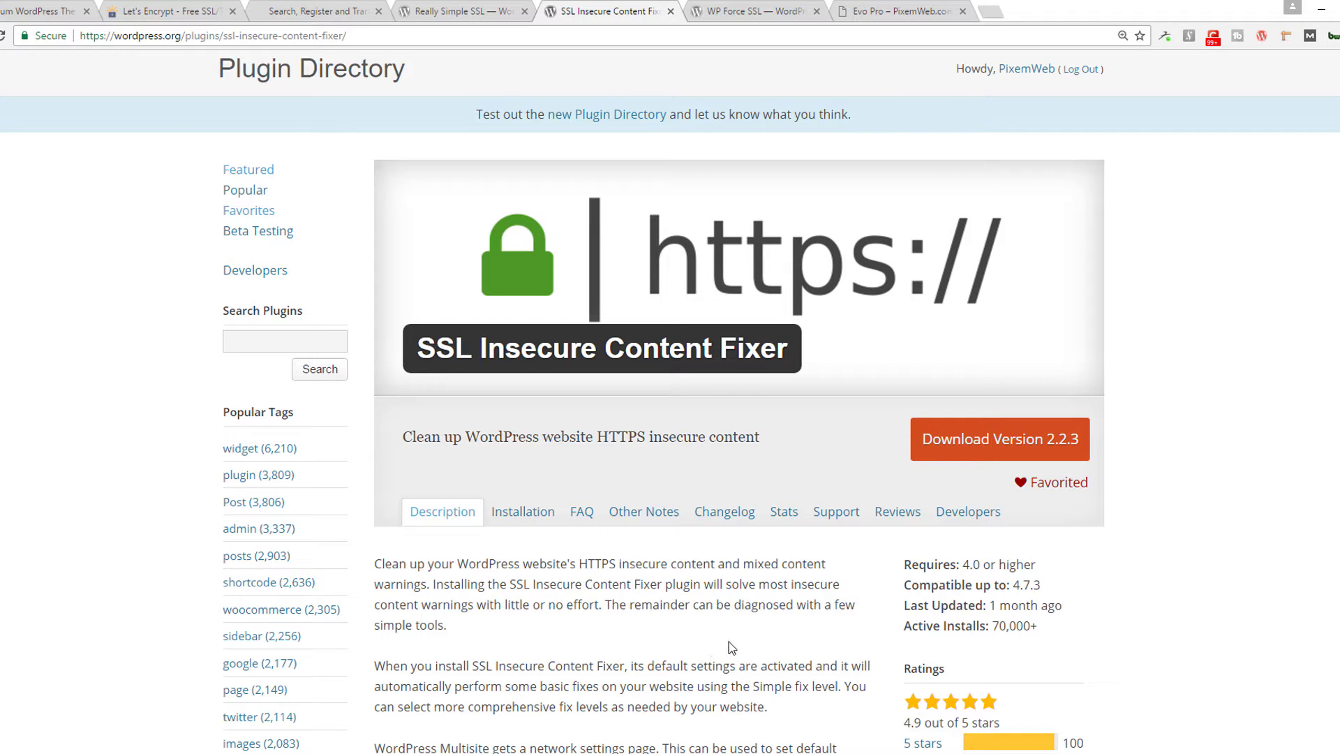
scroll(720, 642, down, 2)
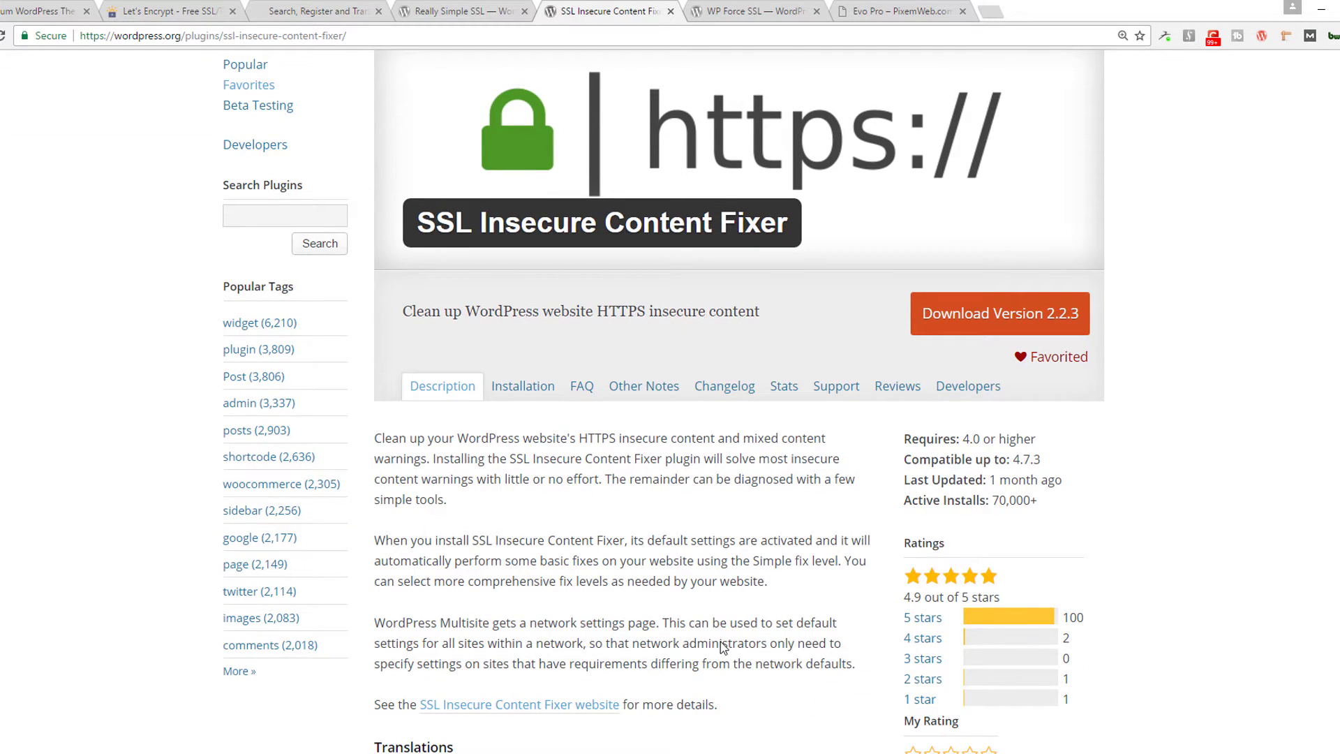
scroll(721, 642, up, 4)
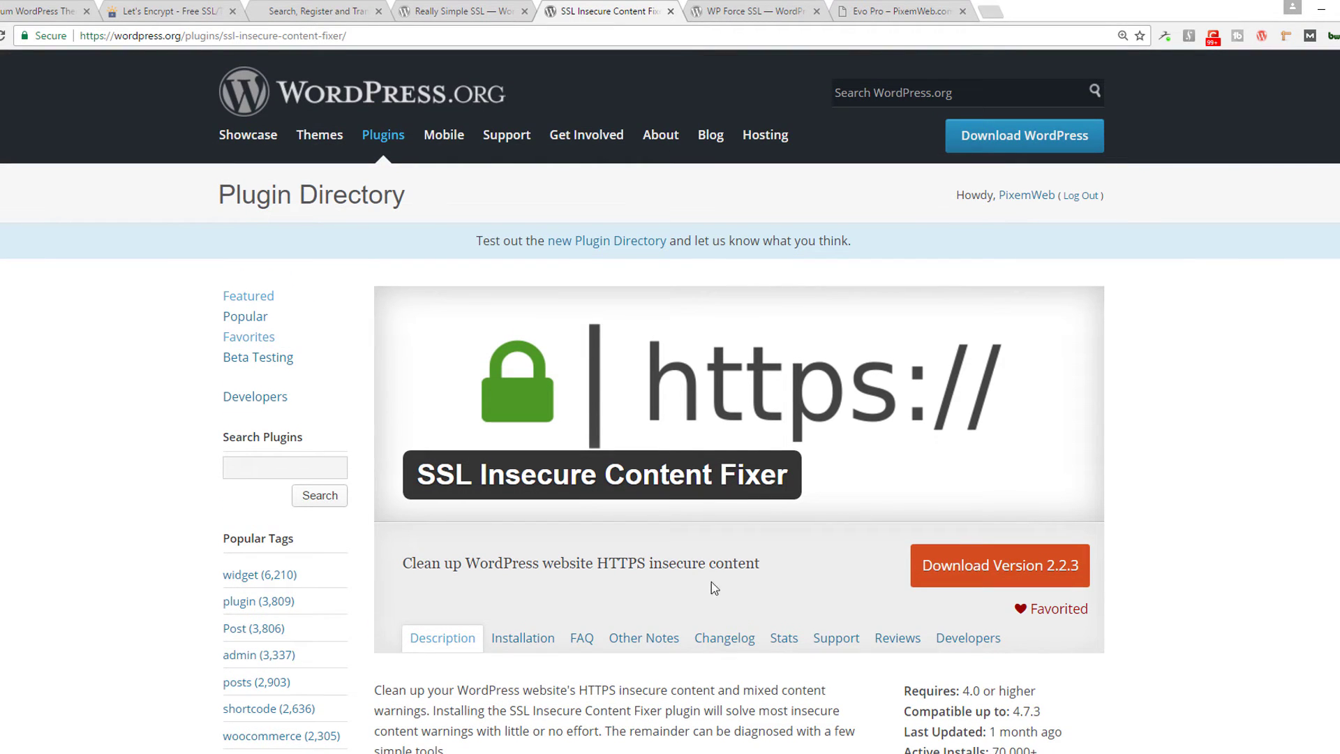
- Review the WP Force SSL plugin page, including its description and the notes on its requirements
click(747, 11)
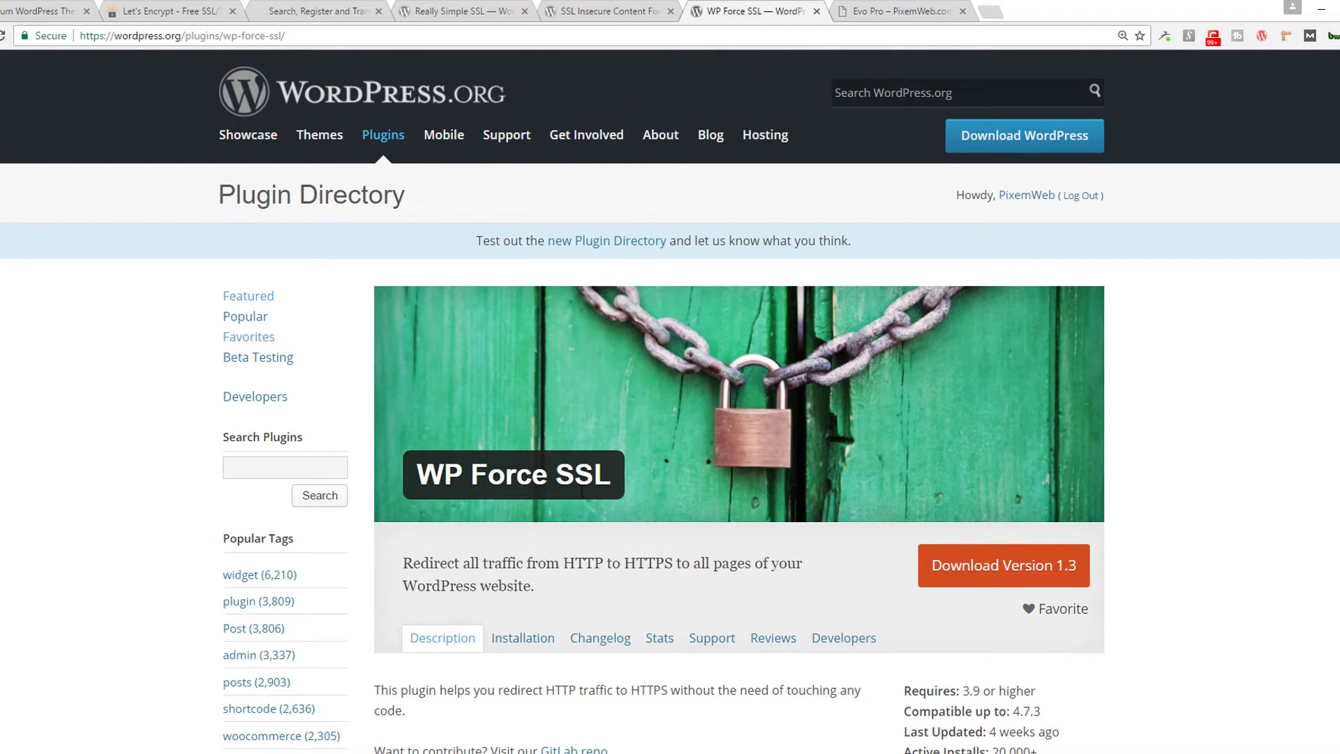
scroll(582, 492, down, 2)
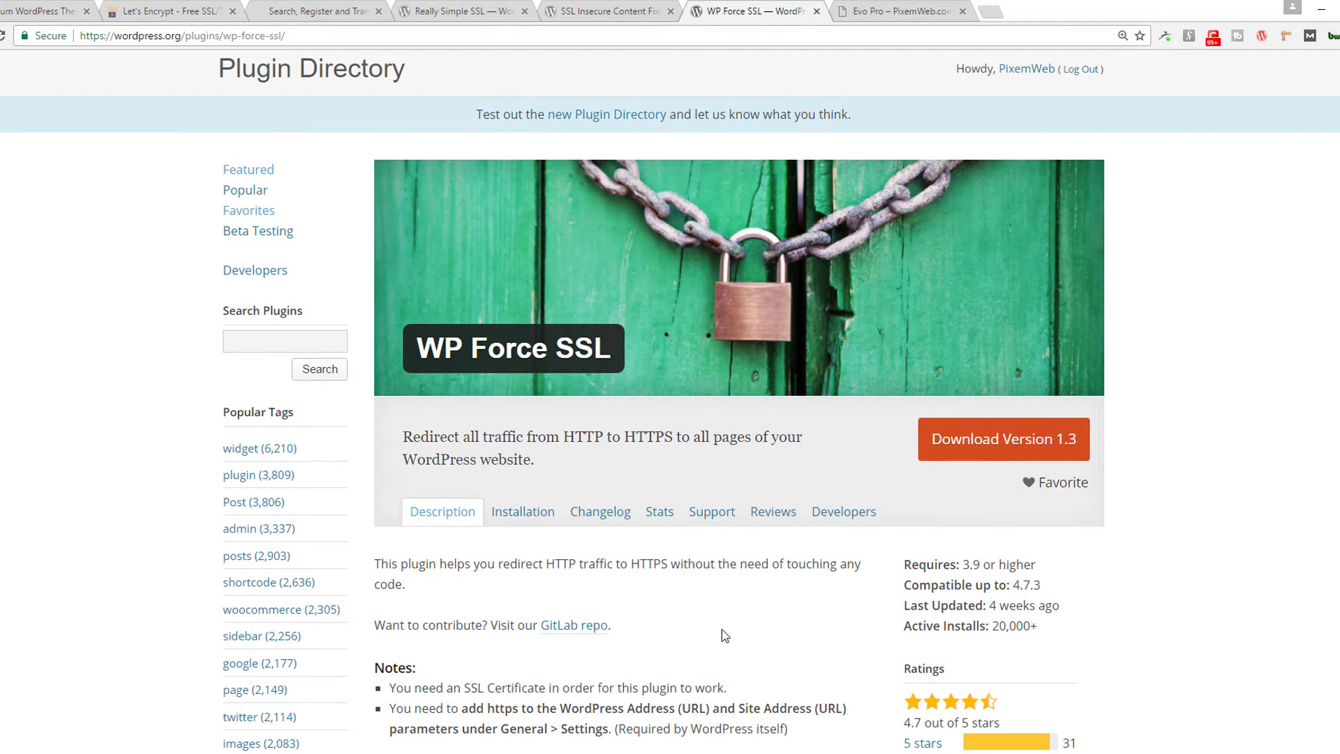
scroll(792, 635, down, 2)
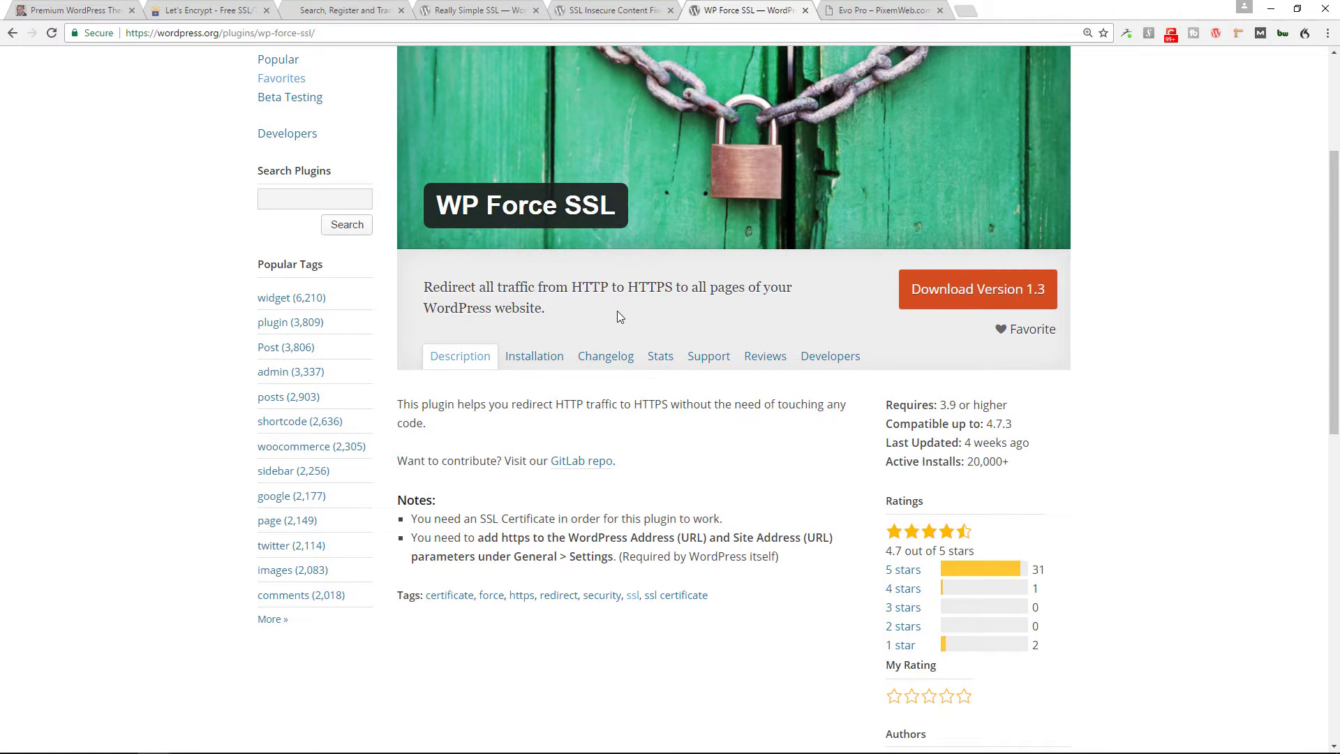
- Switch to Atom and examine the HTTPS redirect block above the WordPress rules in .htaccess, including its example.com rewrite rule
key(alt+Tab)
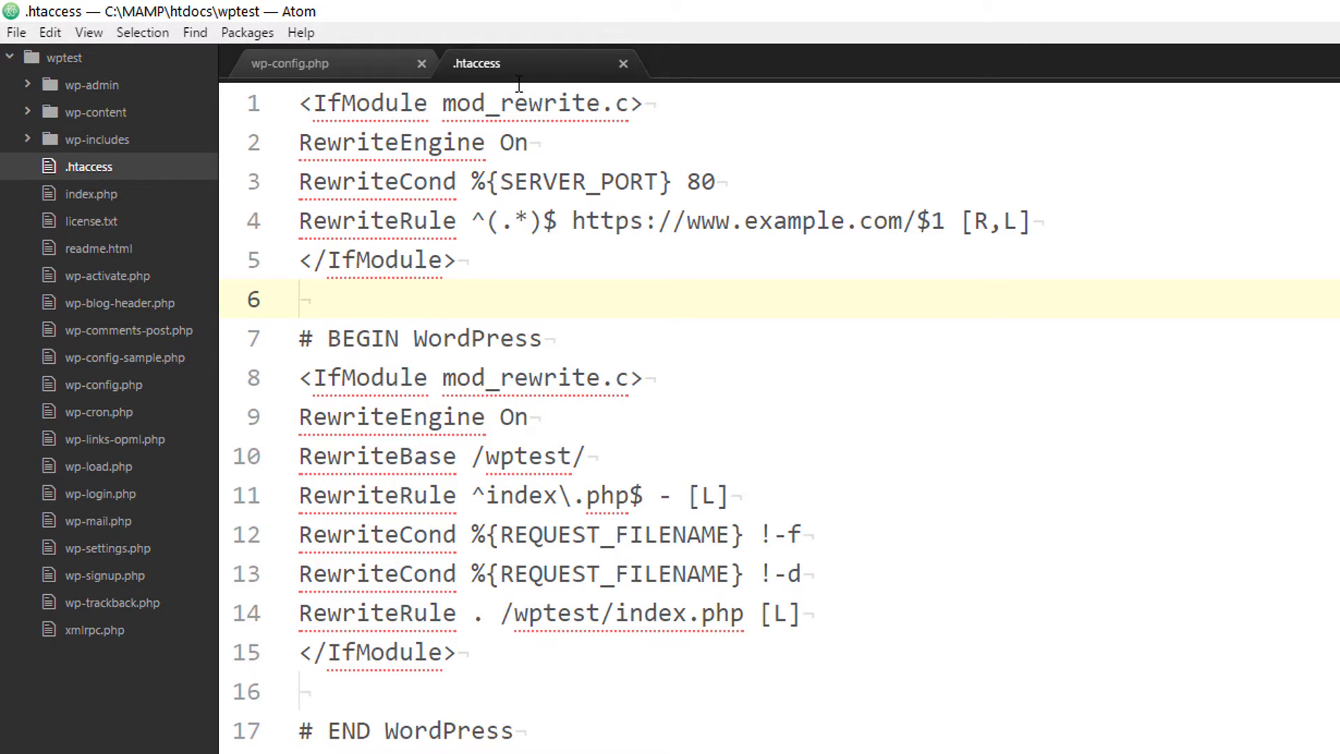
click(314, 103)
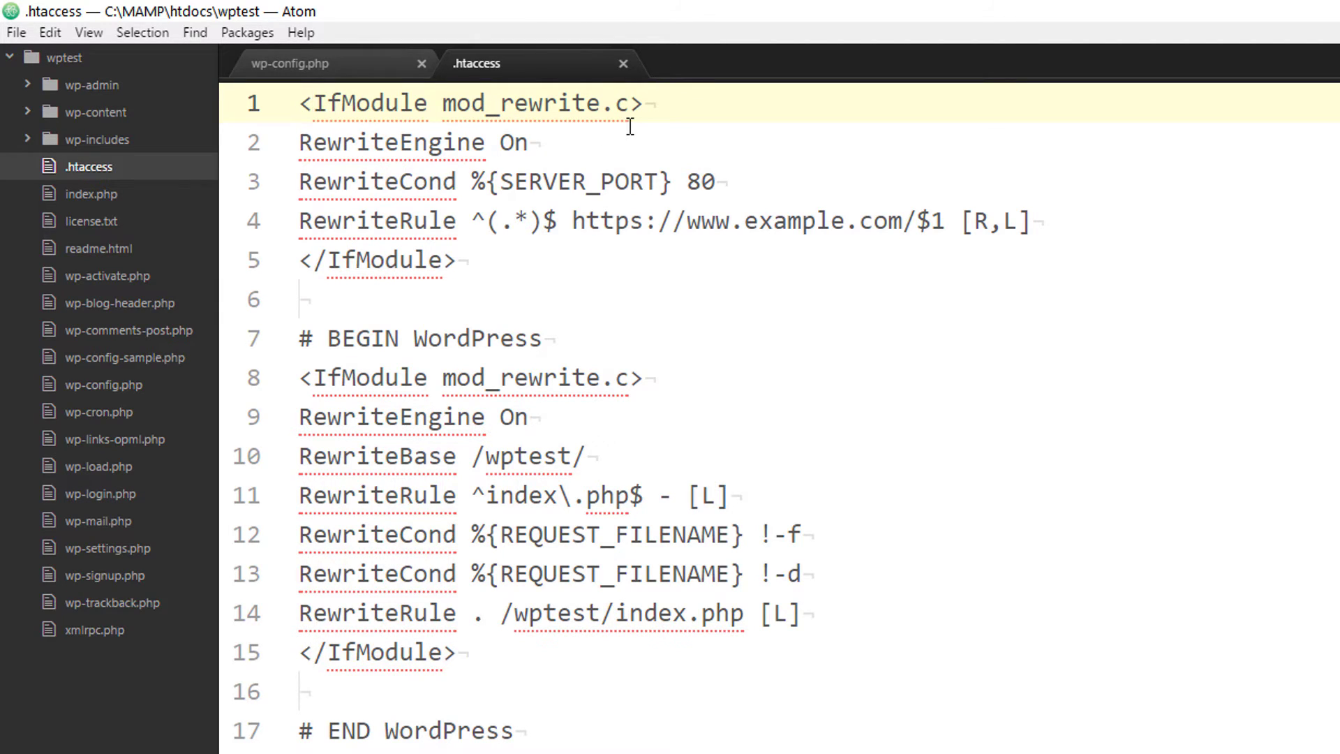
click(416, 262)
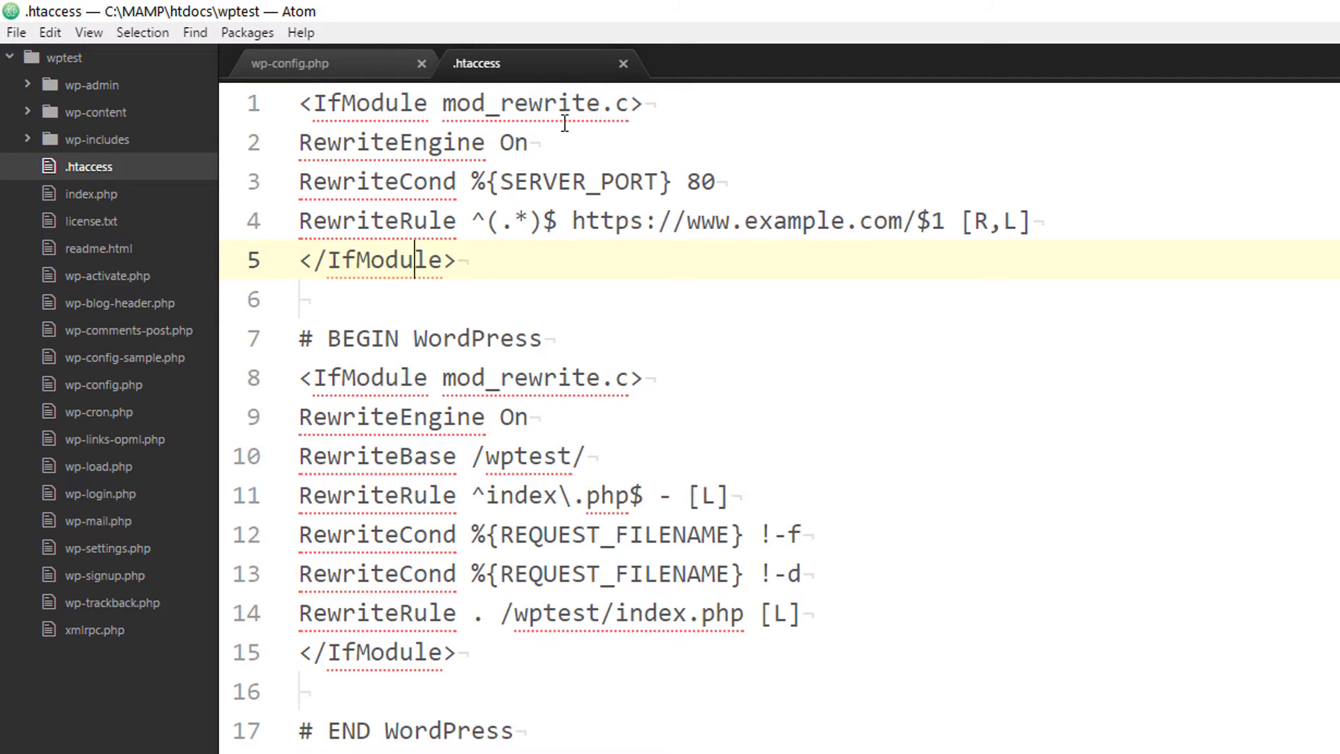
click(673, 108)
click(462, 262)
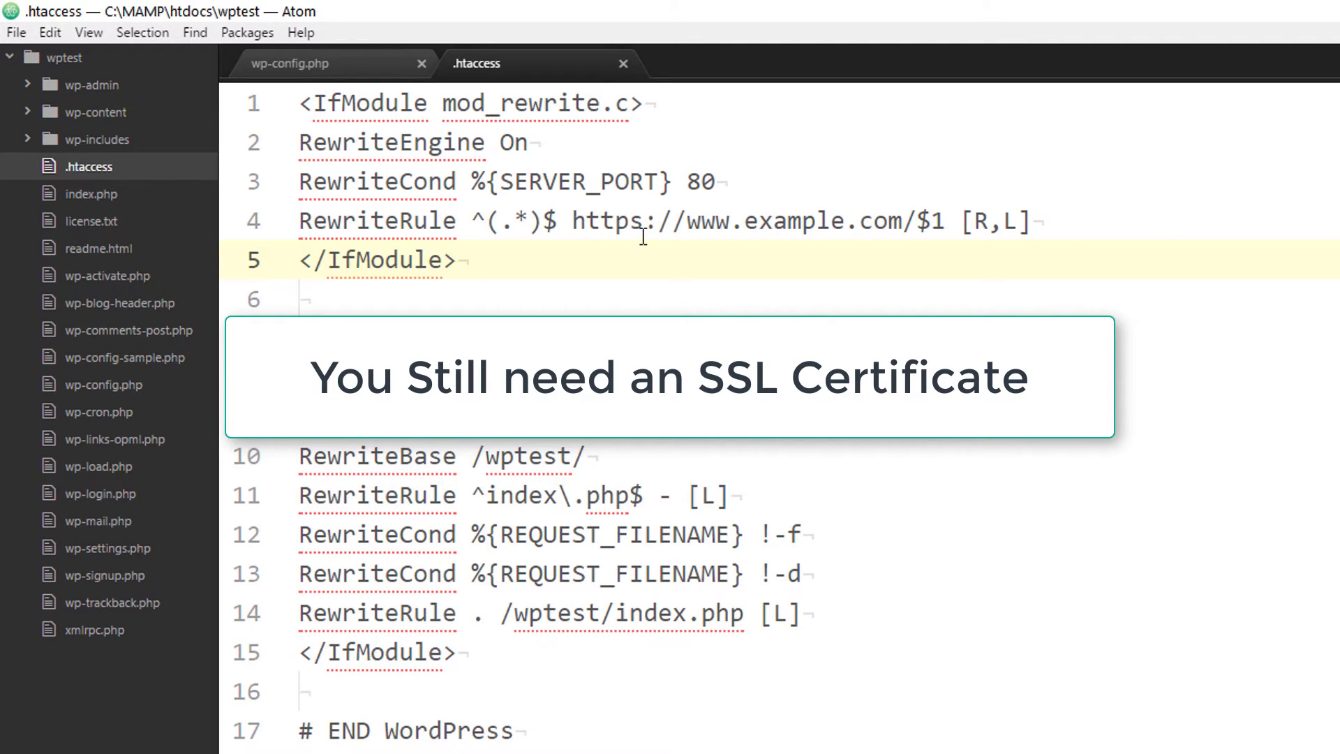
click(774, 222)
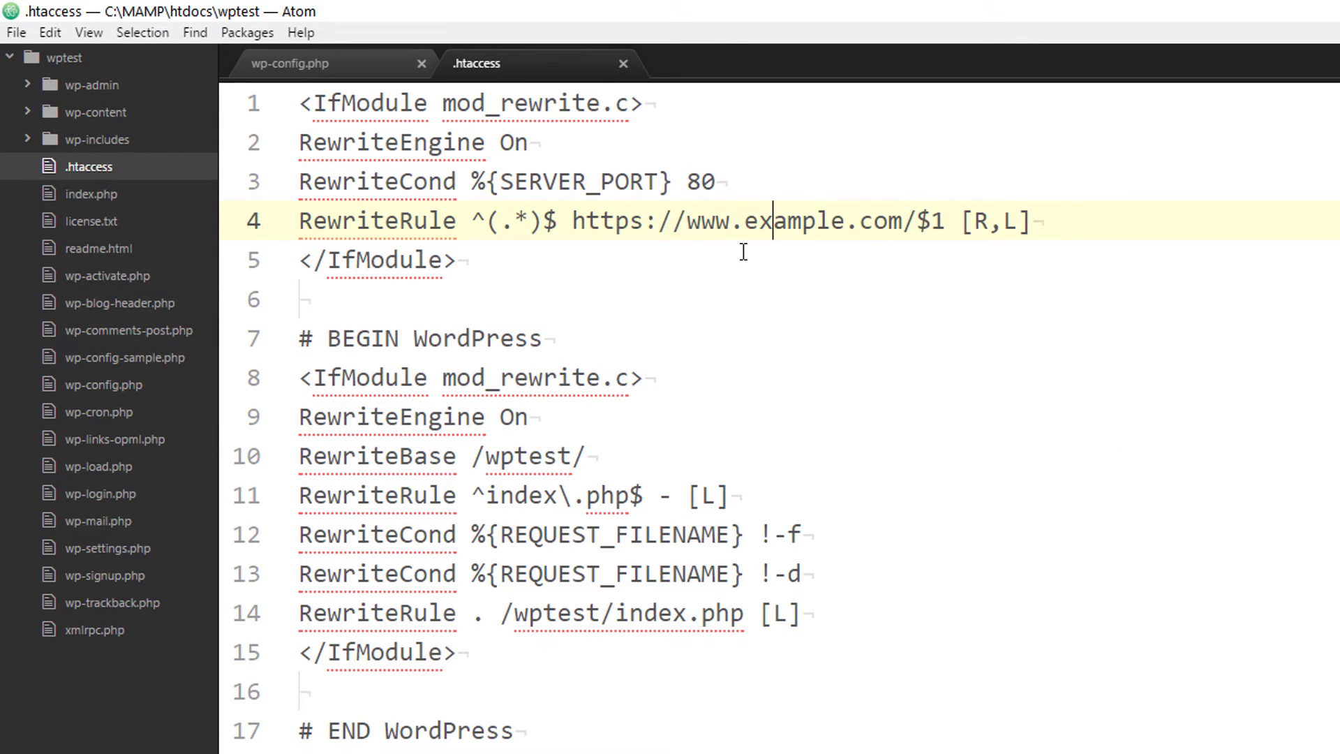
drag(457, 261, 300, 105)
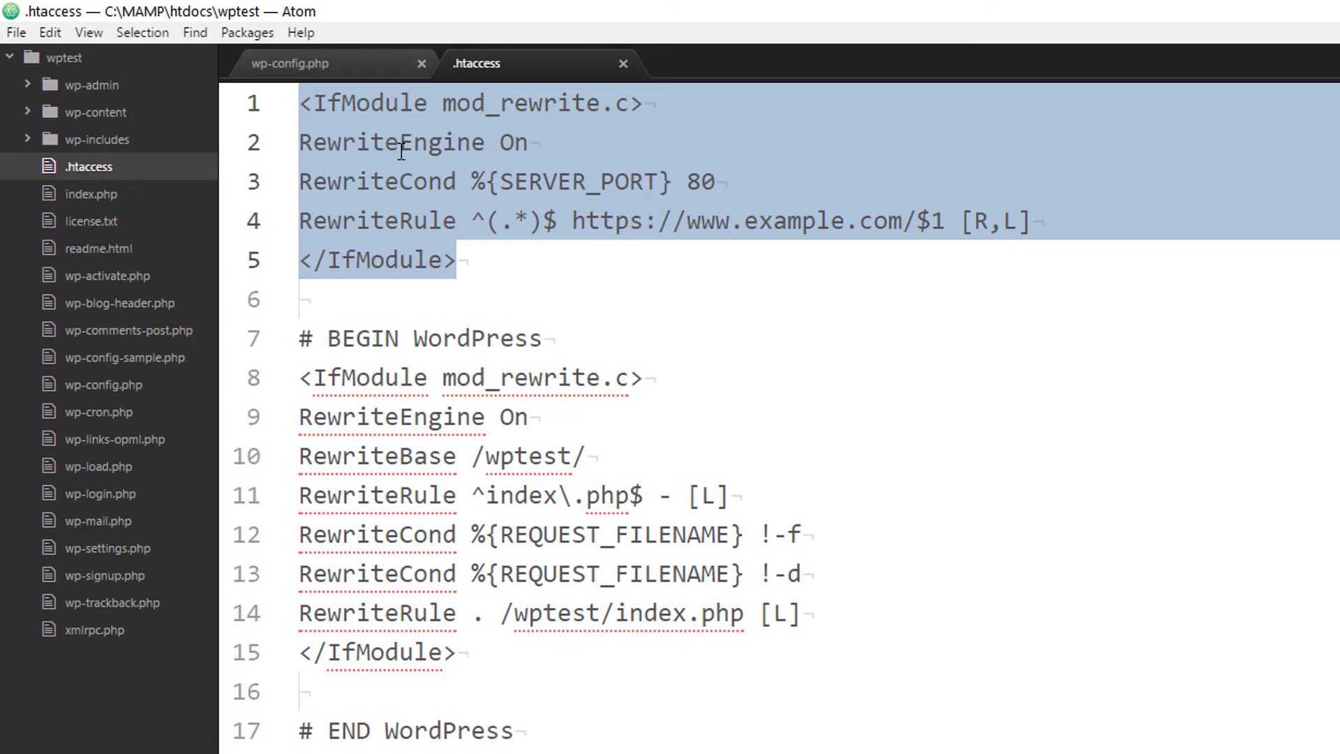
click(541, 256)
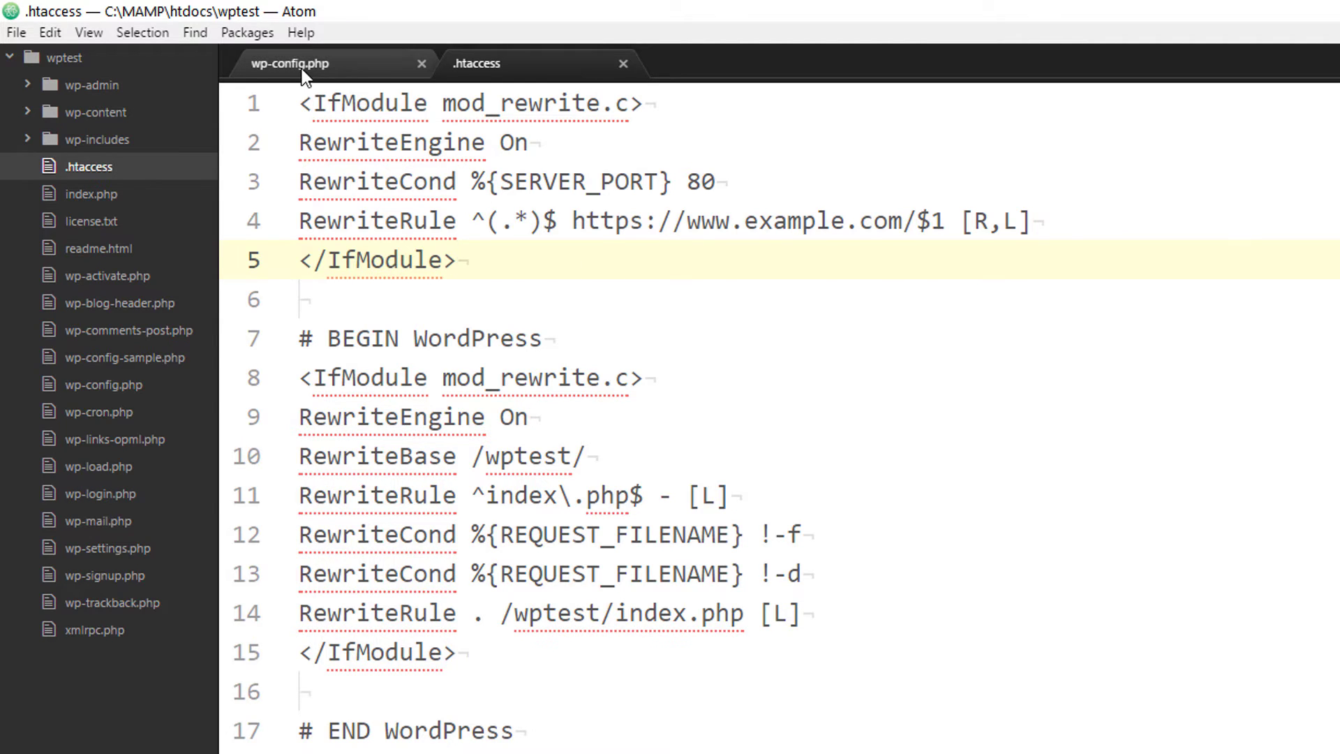
- Open wp-config.php and locate the FORCE_SSL_ADMIN definition below the debug constants
click(255, 64)
scroll(667, 363, down, 5)
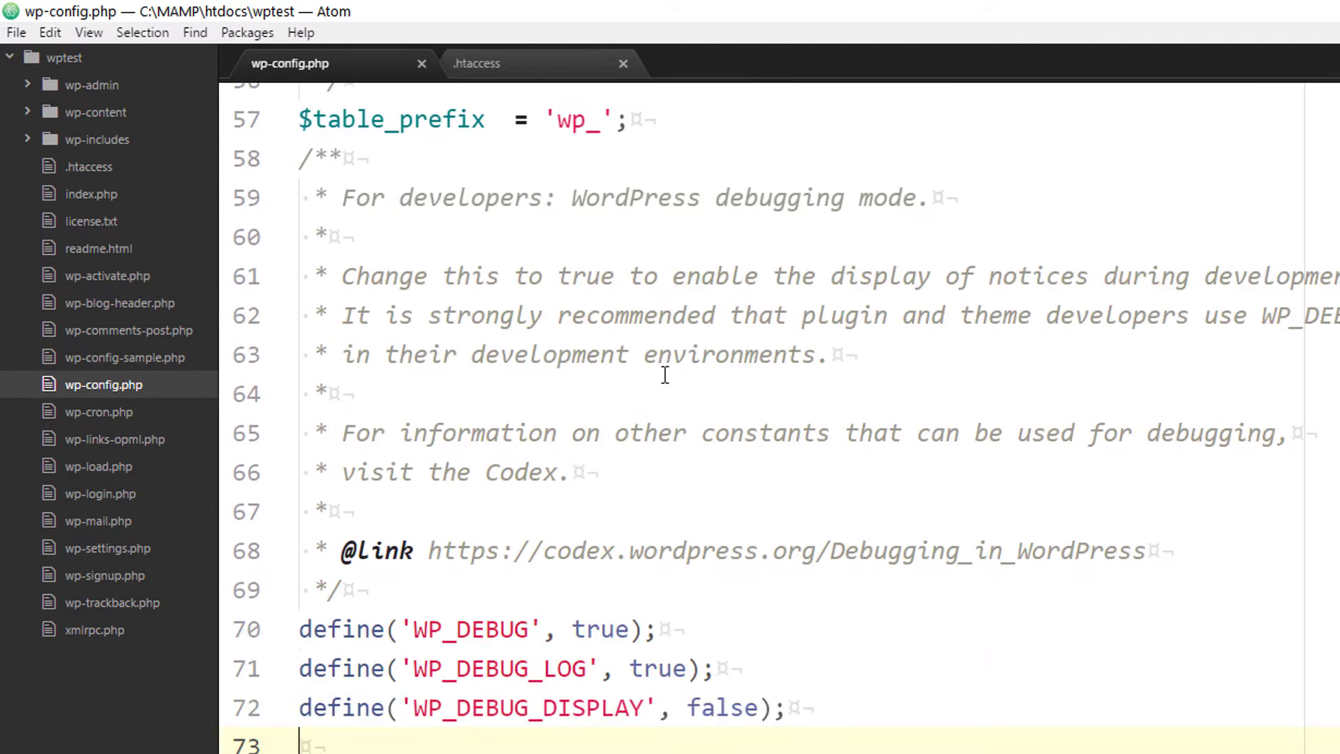
scroll(667, 384, down, 1)
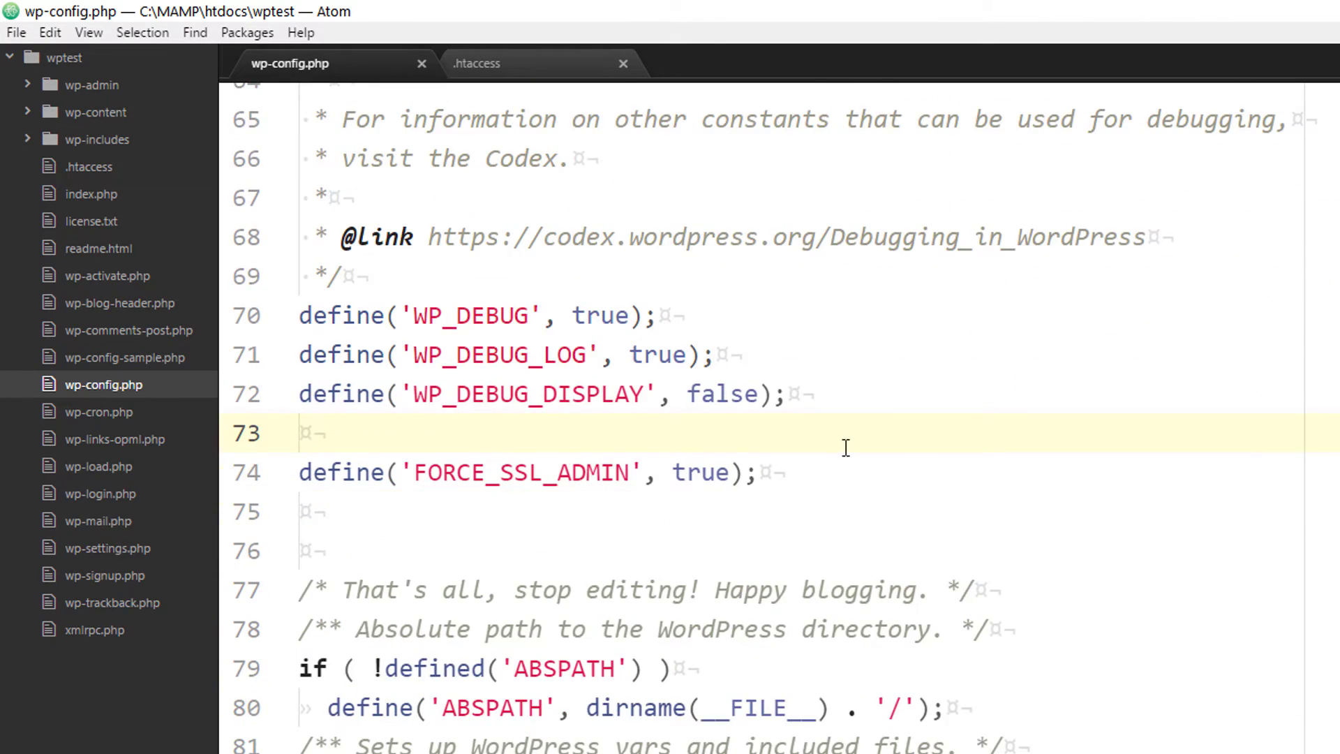
scroll(759, 443, down, 1)
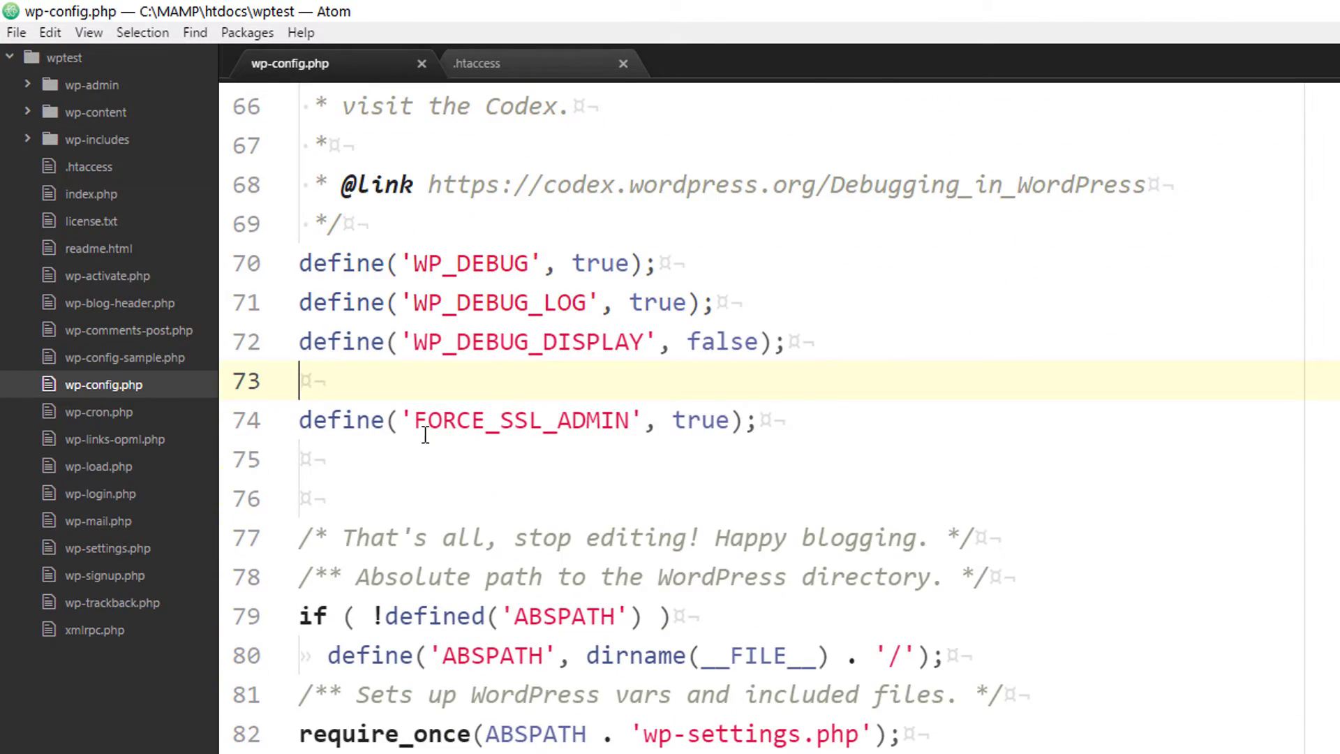
- Examine the FORCE_SSL_ADMIN define statement, its true value and its placement above the "stop editing" comment
click(399, 433)
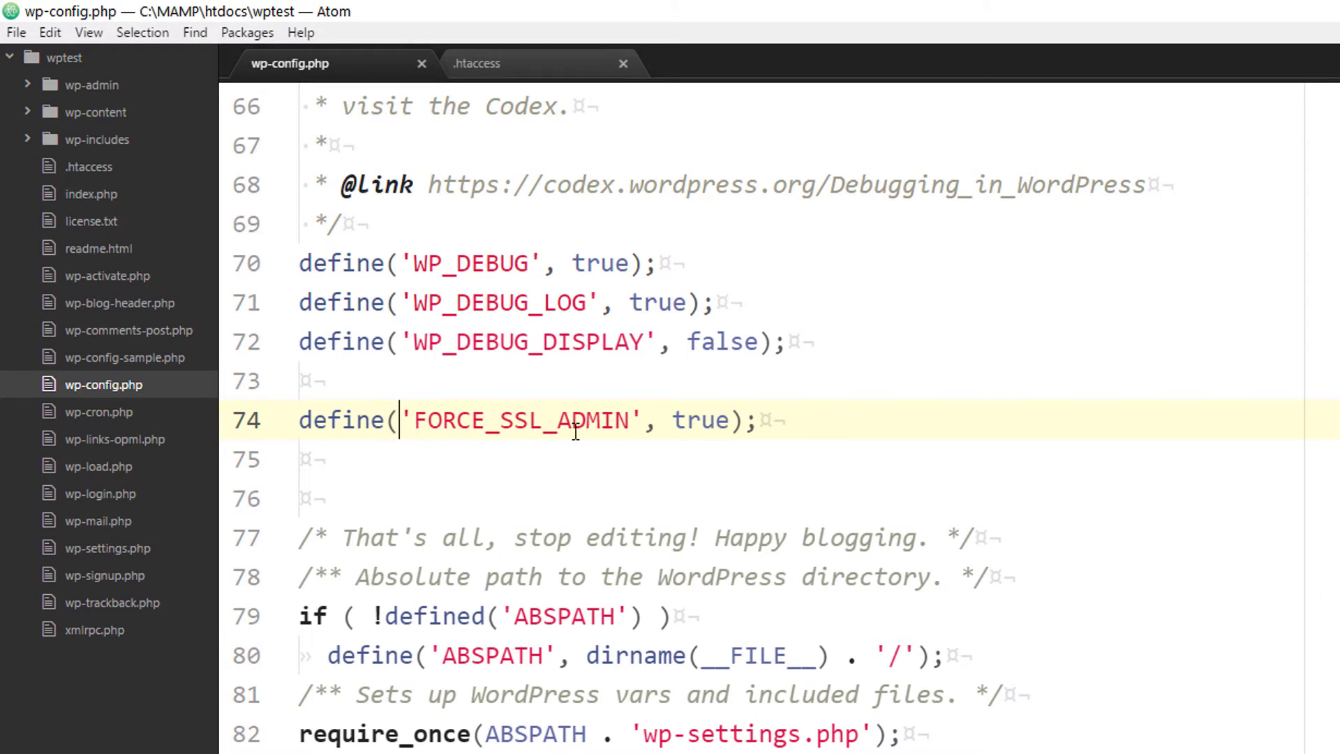
click(745, 422)
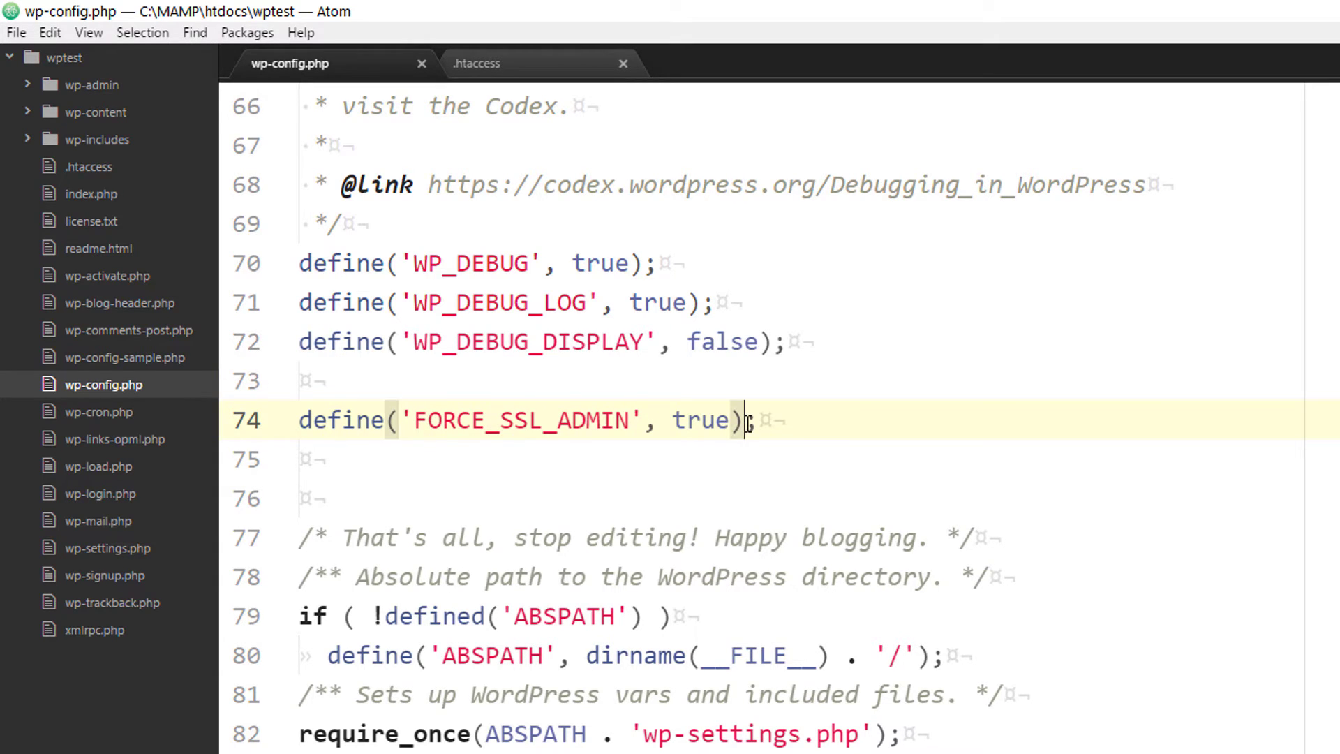
click(414, 421)
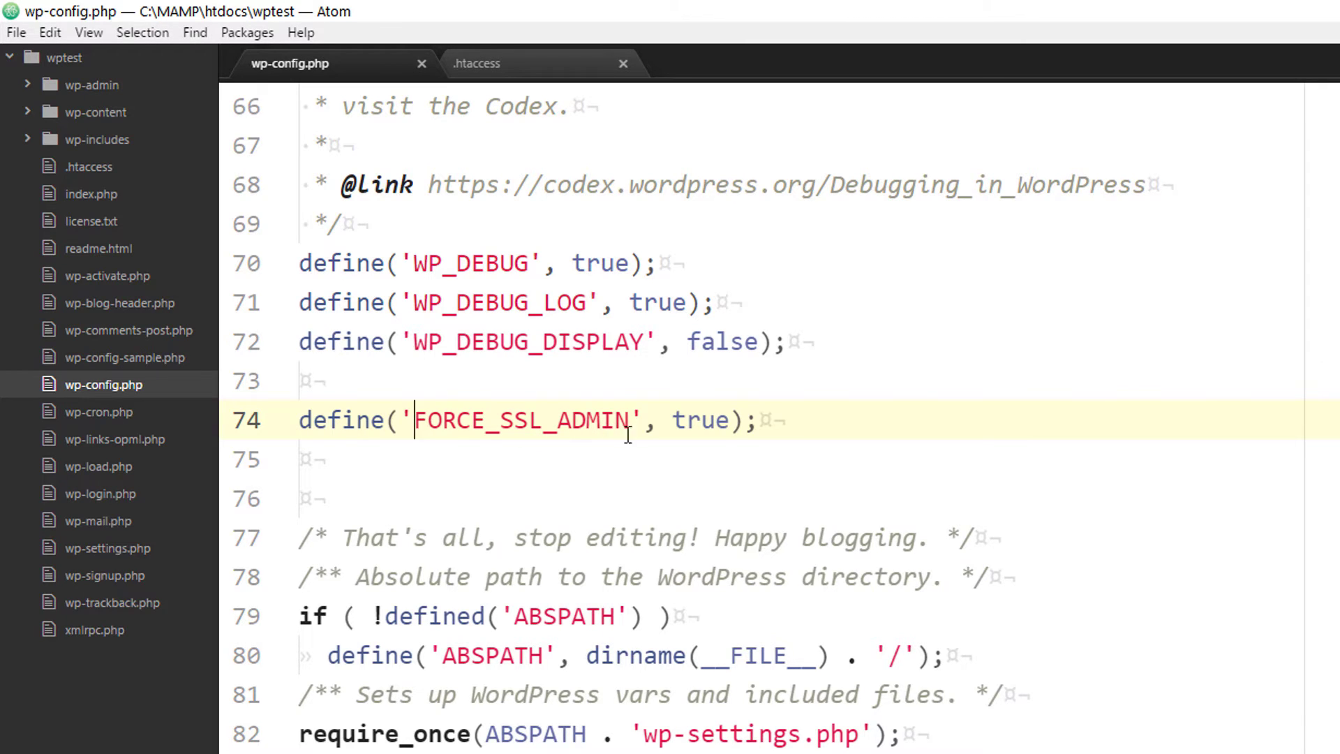
key(End)
click(721, 425)
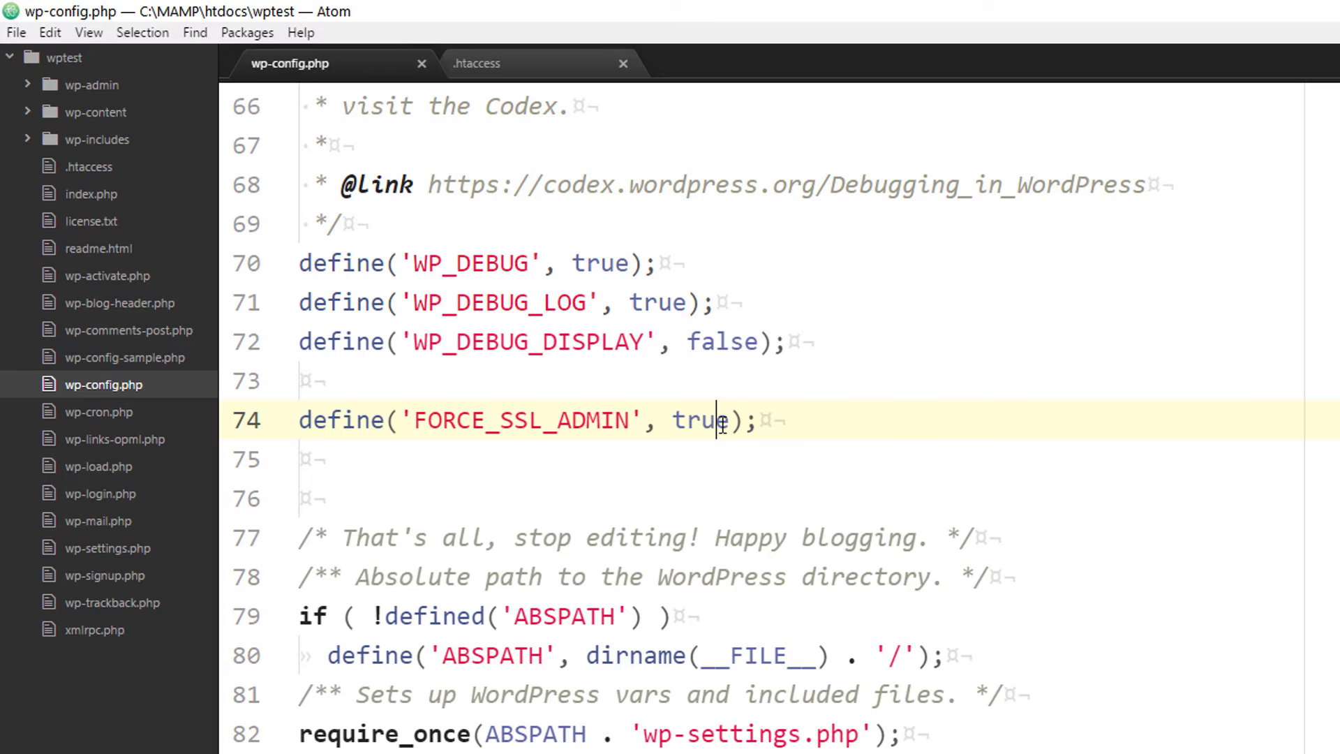
click(780, 422)
drag(760, 422, 300, 422)
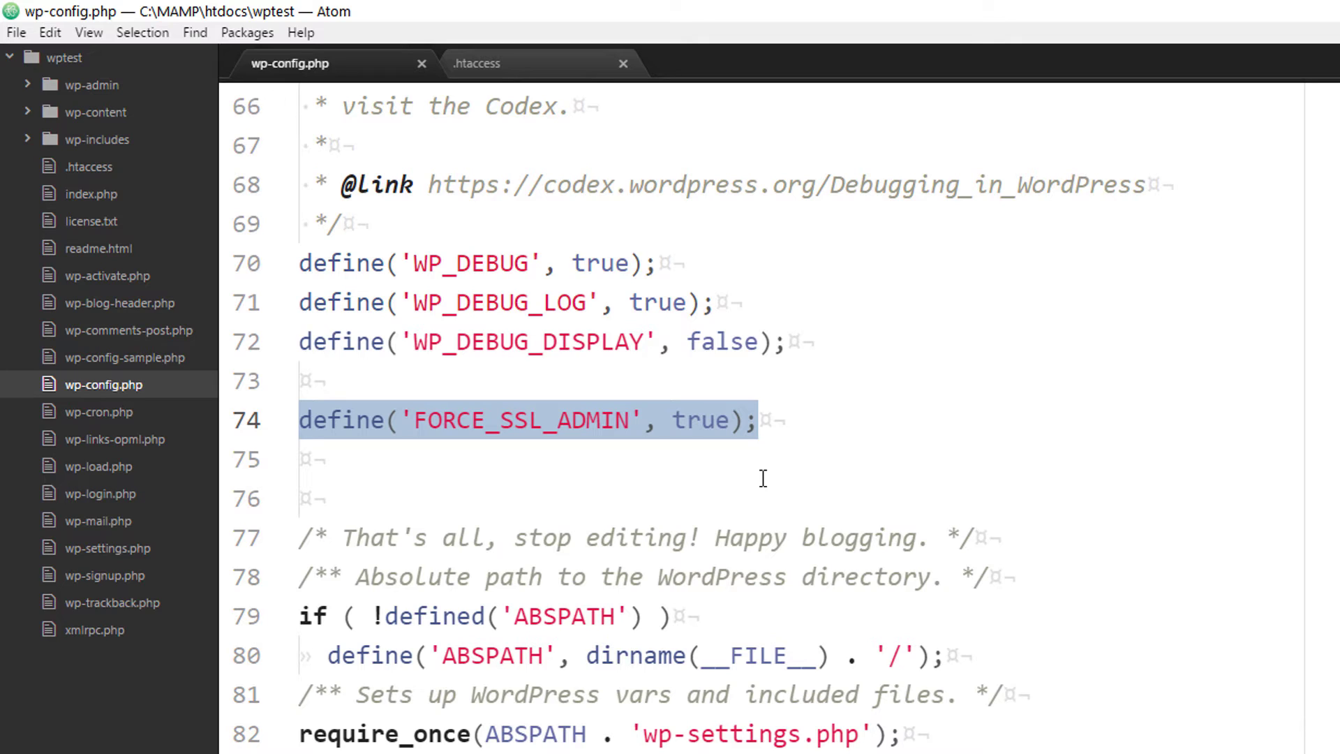
click(816, 436)
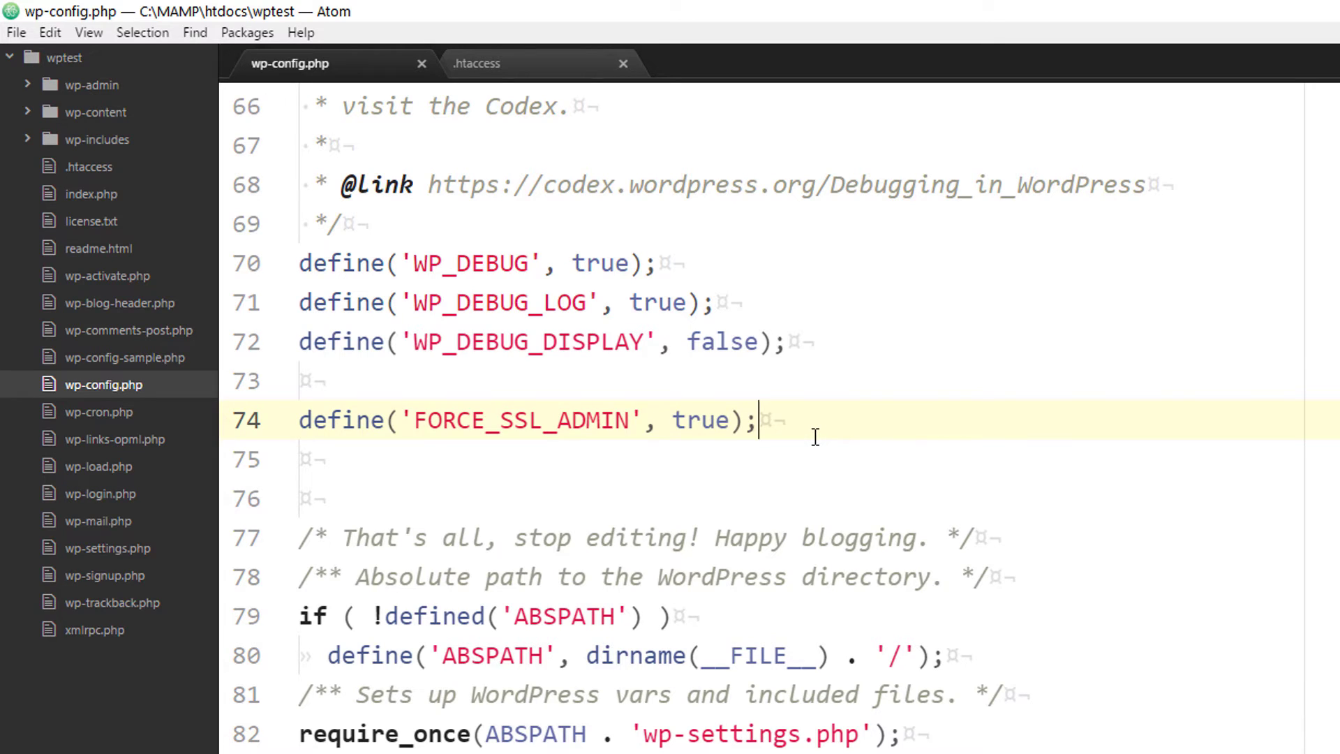
key(Down)
key(Down)
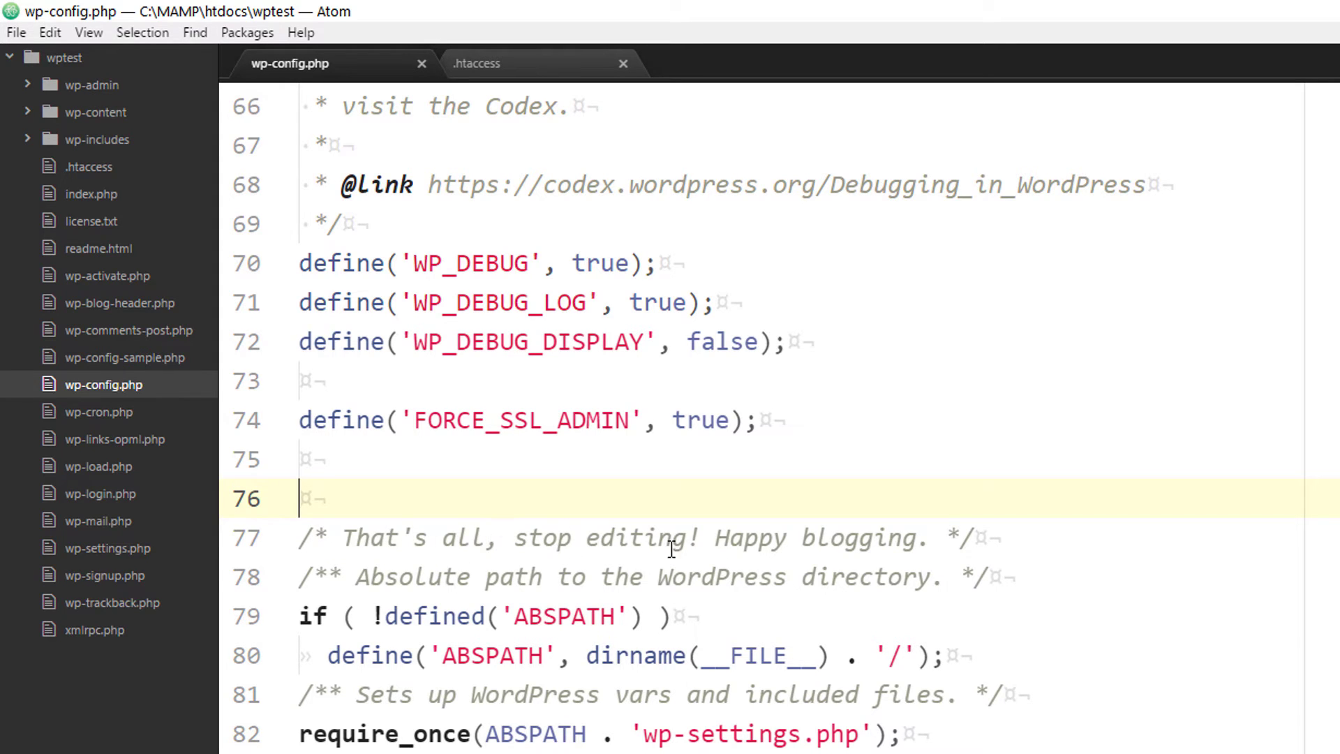
- Comment out the FORCE_SSL_ADMIN define line in wp-config.php and save the file
click(501, 419)
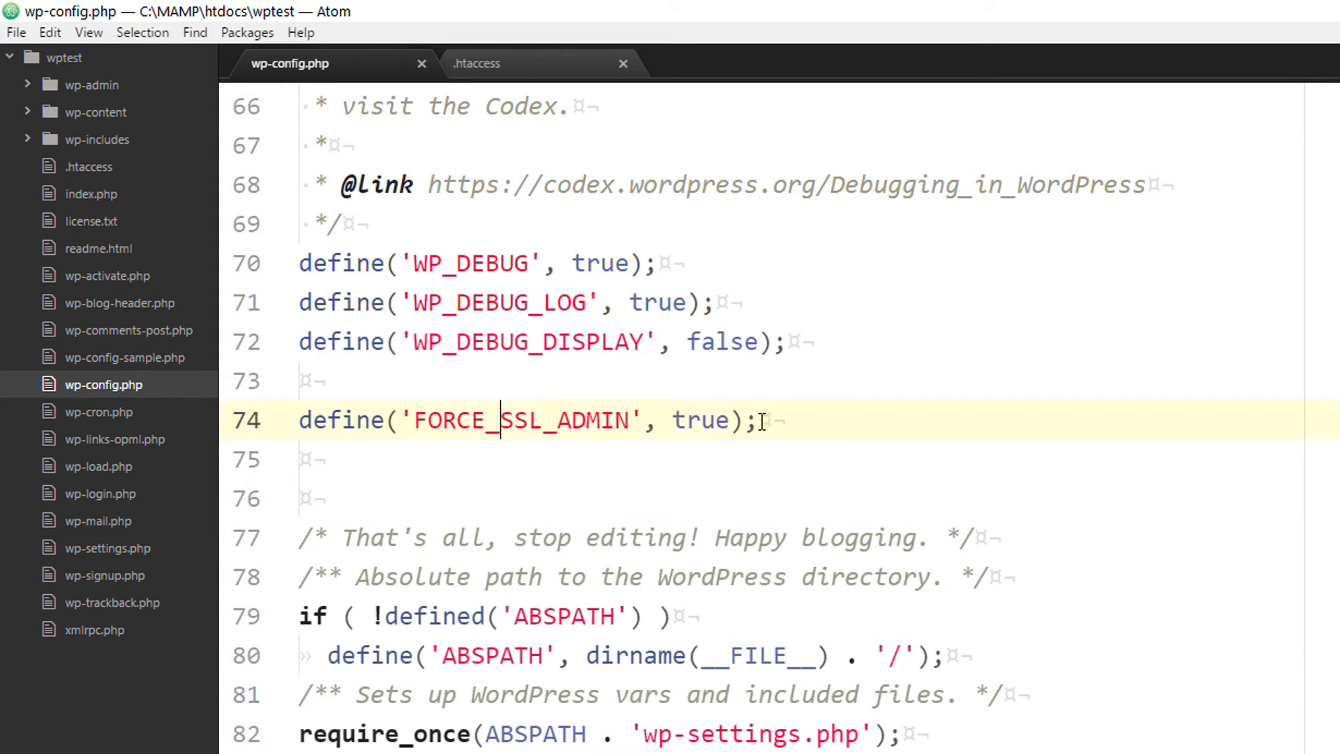
drag(763, 421, 287, 421)
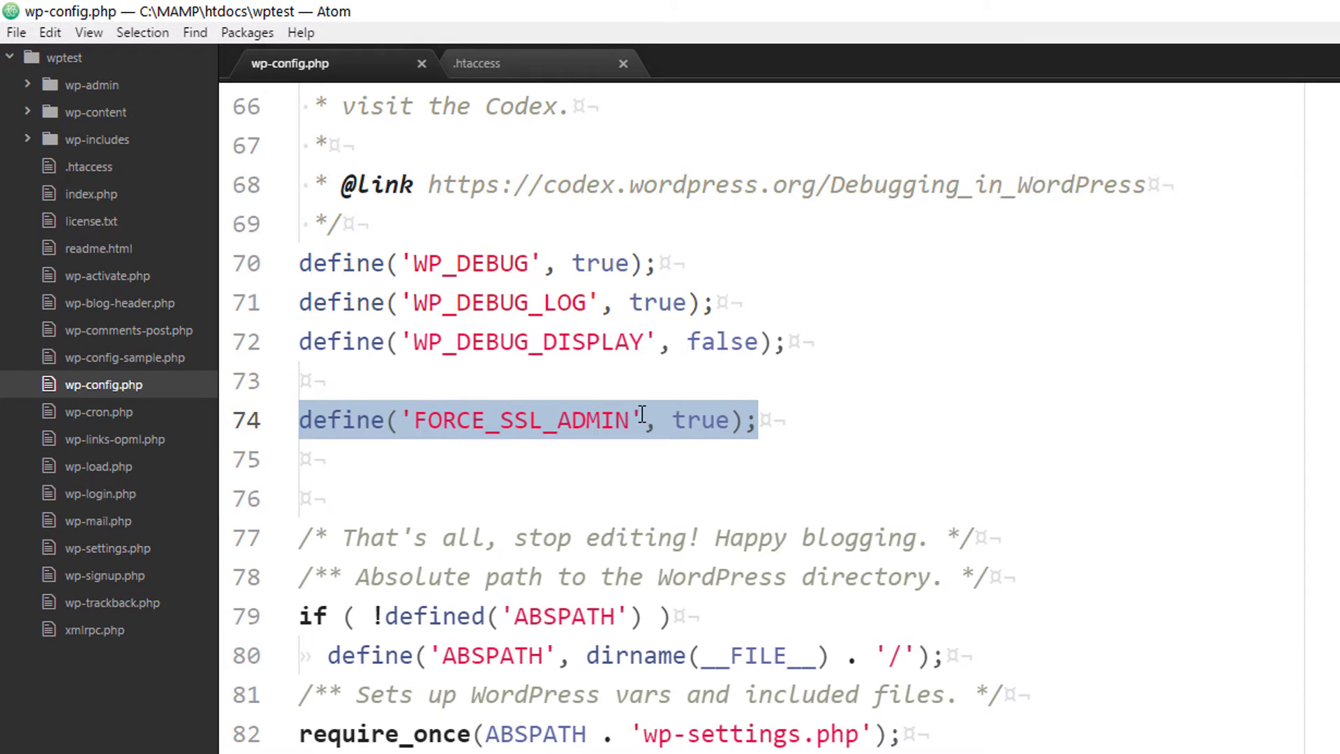
click(302, 423)
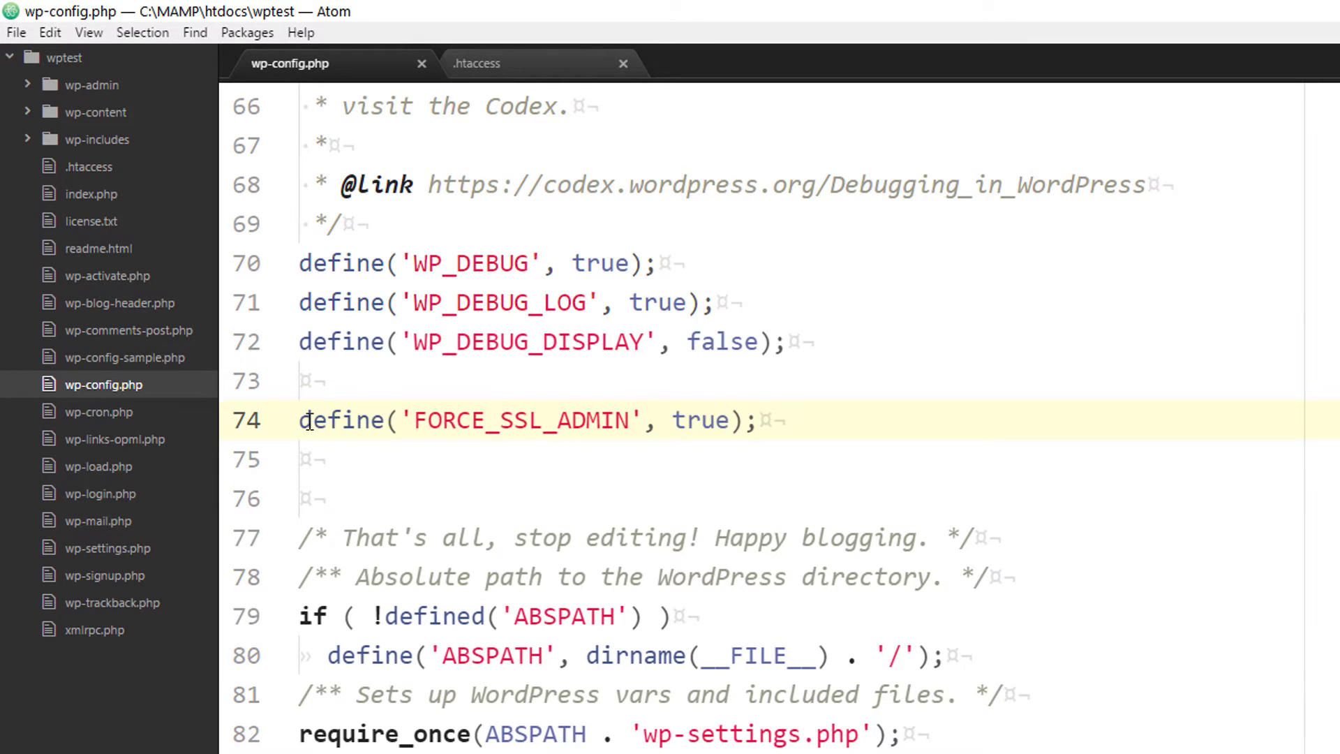
key(ctrl+slash)
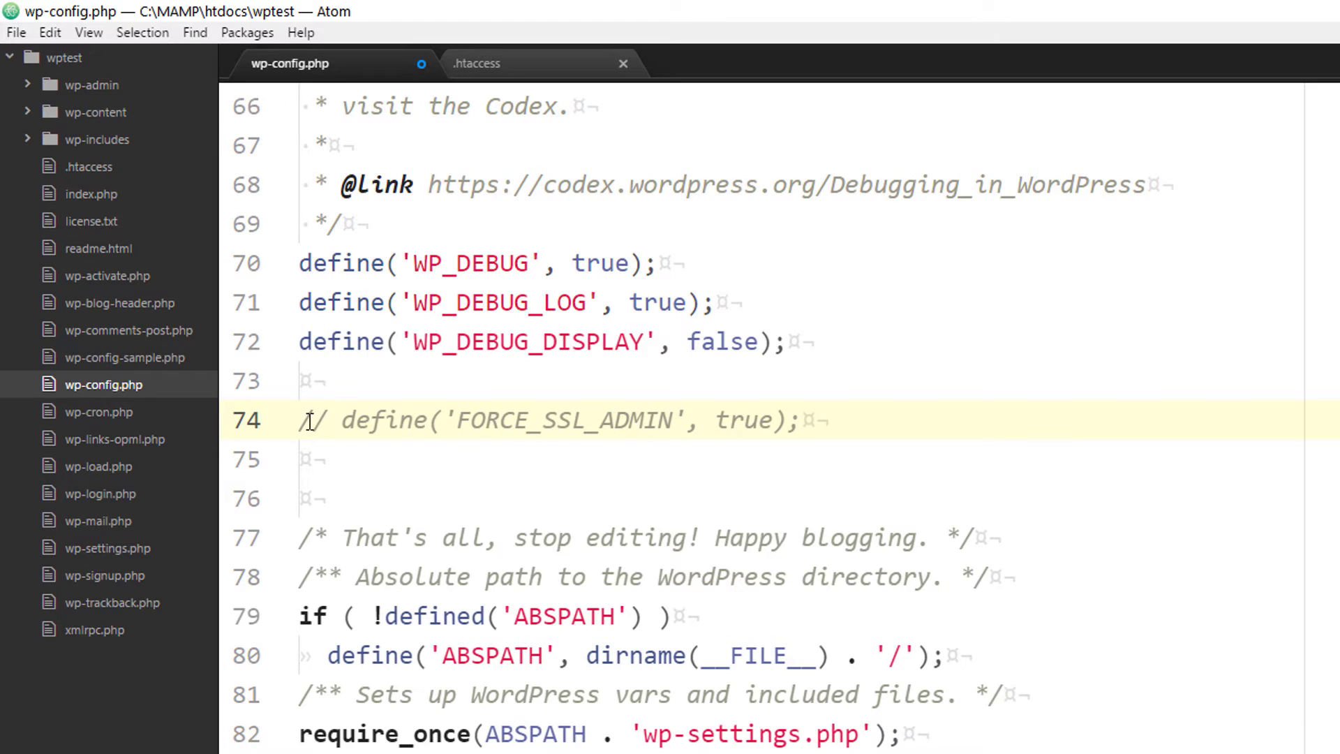
key(ctrl+s)
- Delete the HTTPS redirect block and blank line above the BEGIN WordPress comment in .htaccess, and save the file
click(492, 65)
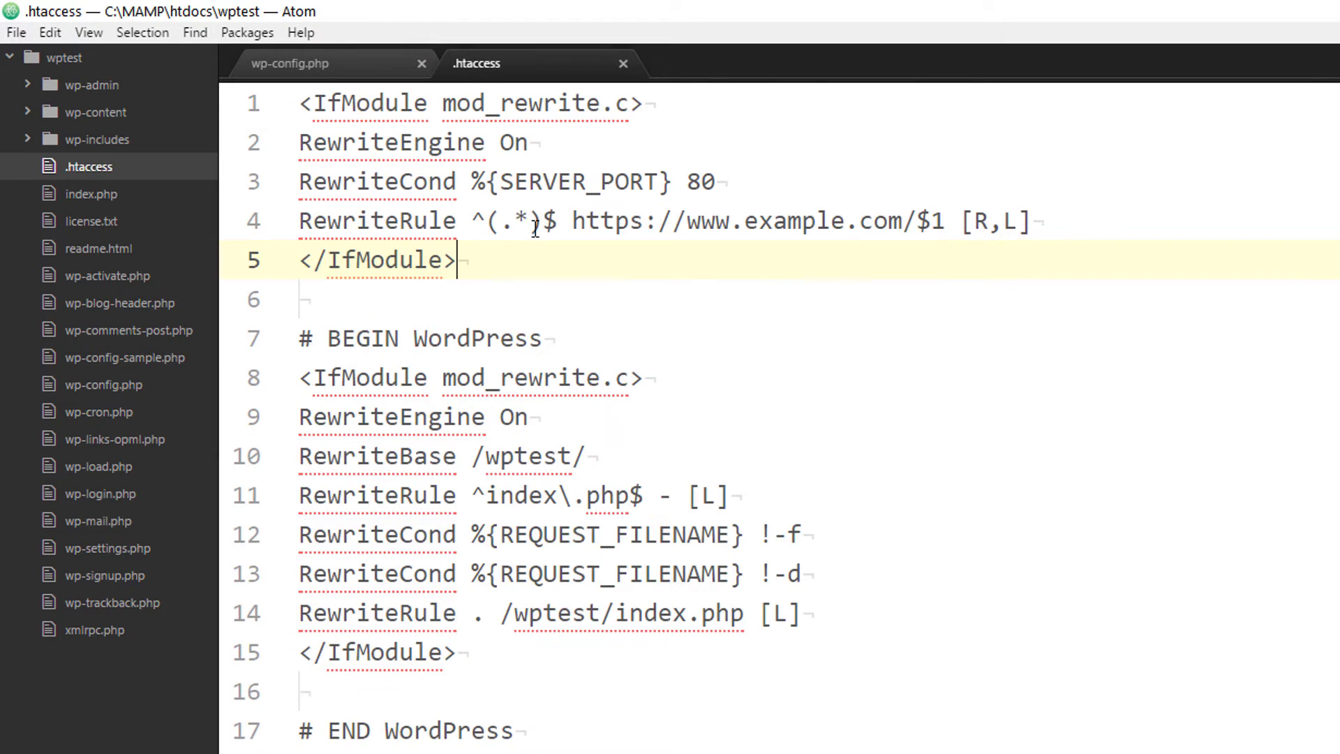
drag(467, 262, 283, 106)
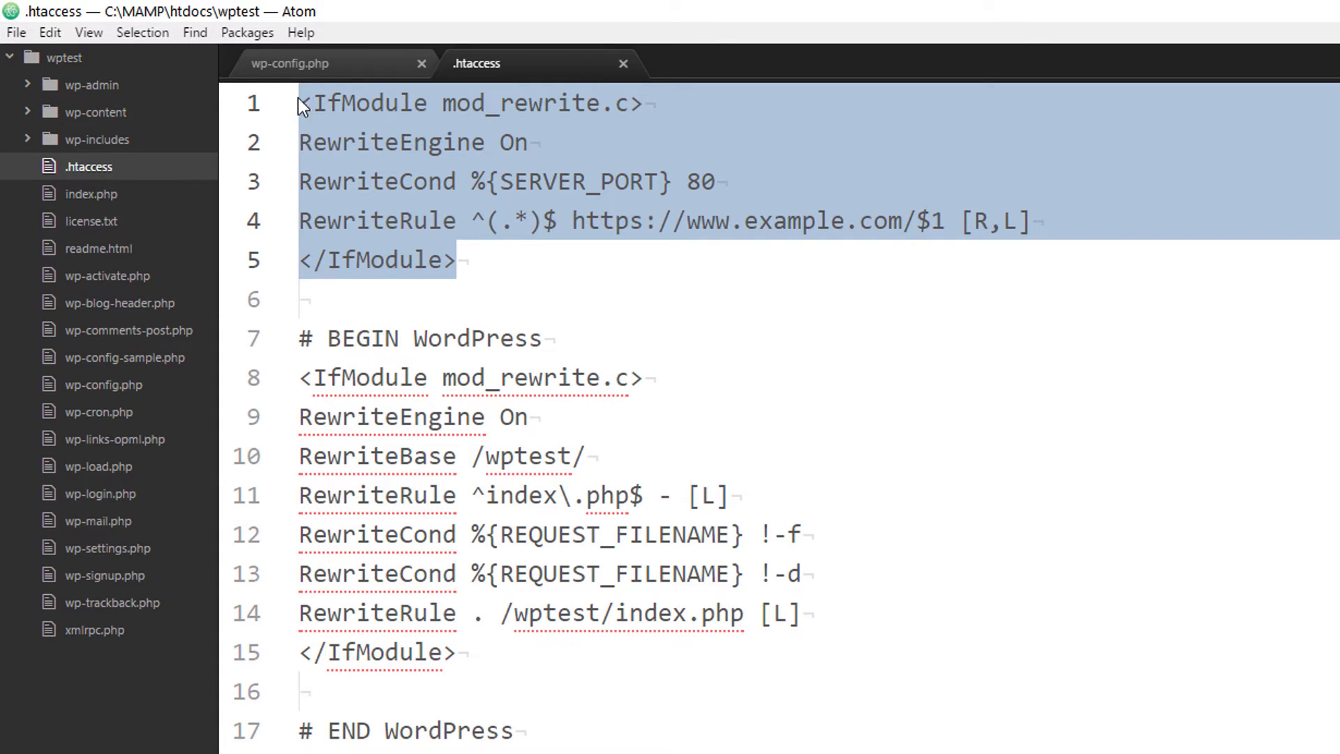
click(571, 253)
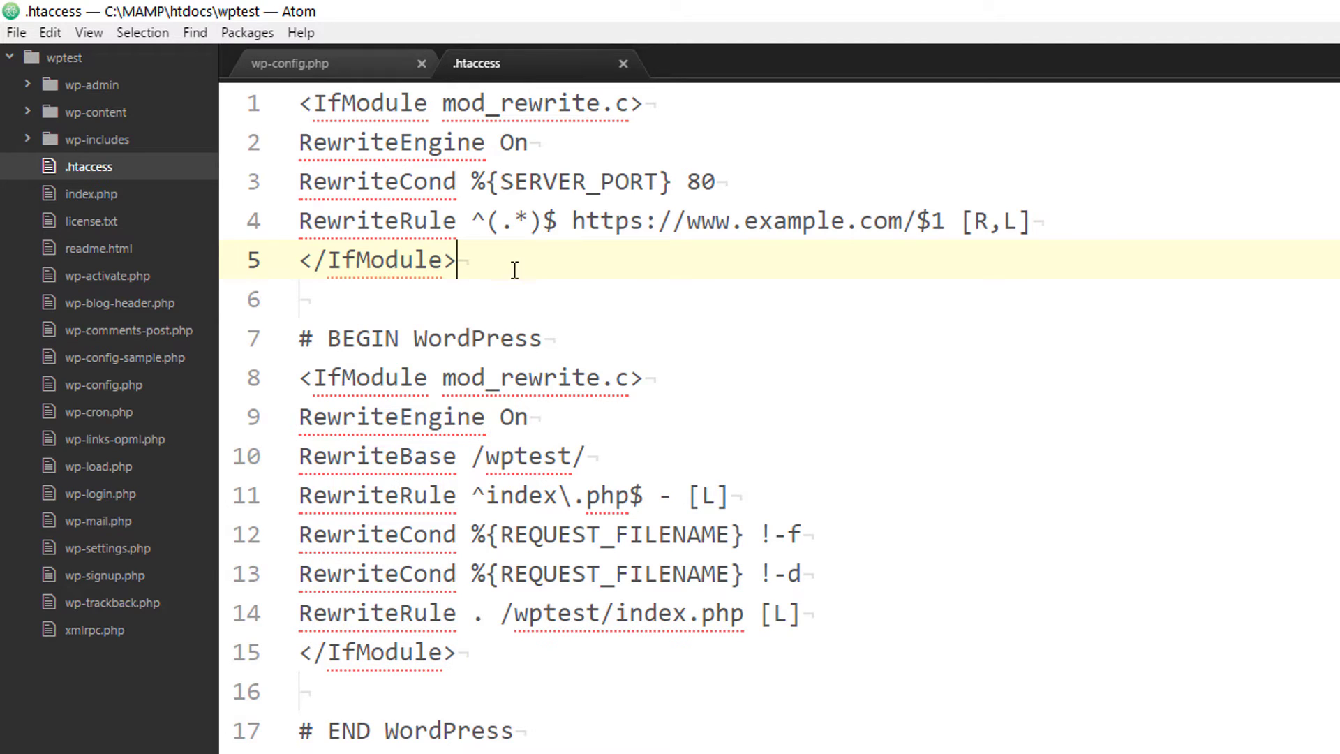
key(ctrl+shift+Home)
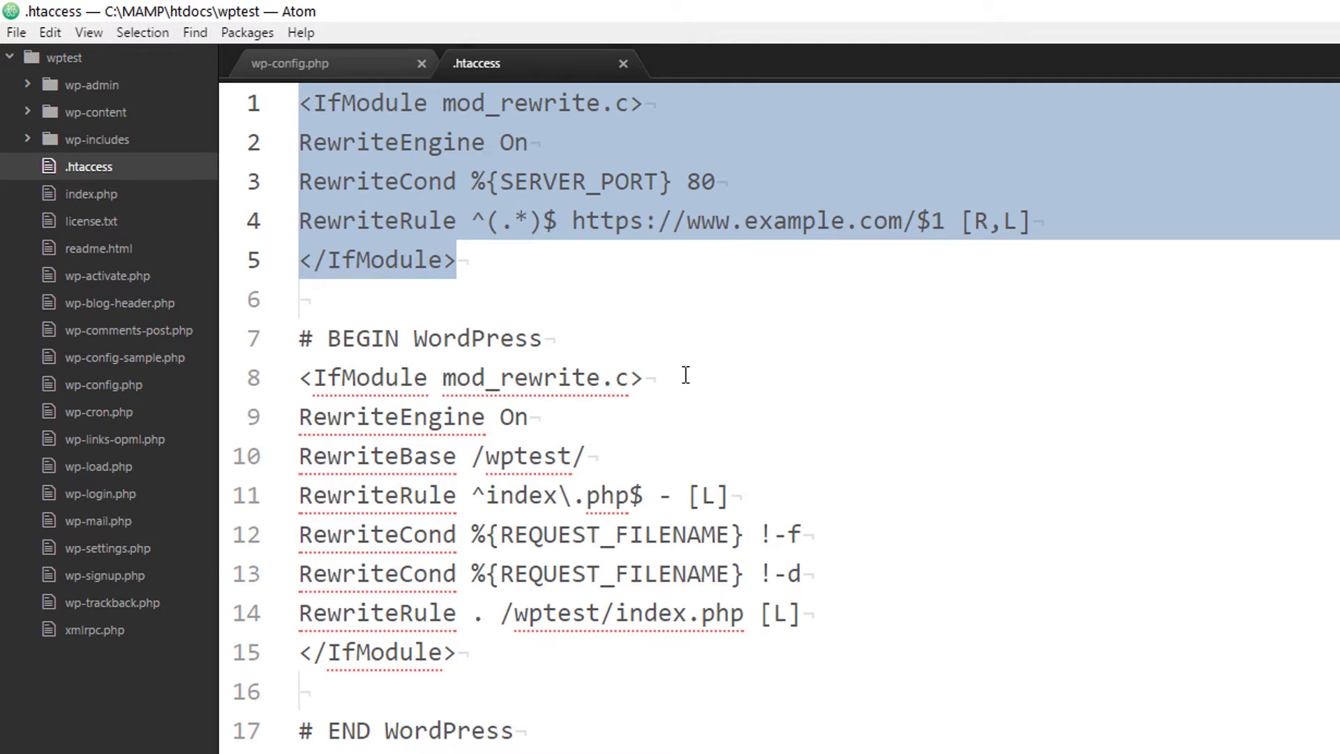
key(Delete)
key(Delete)
key(Delete)
key(ctrl+s)
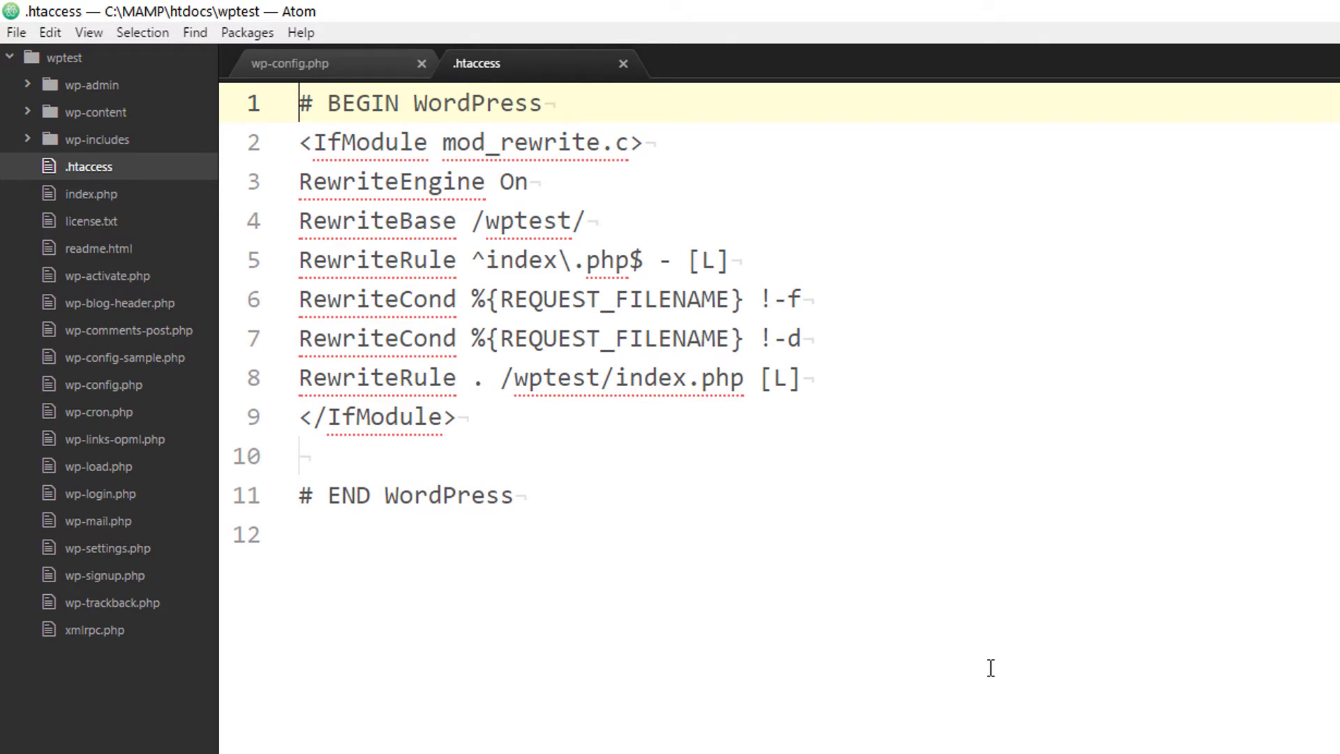
- Switch to Chrome and bring up the Let's Encrypt home page from the WP Force SSL plugin page
key(super+Tab)
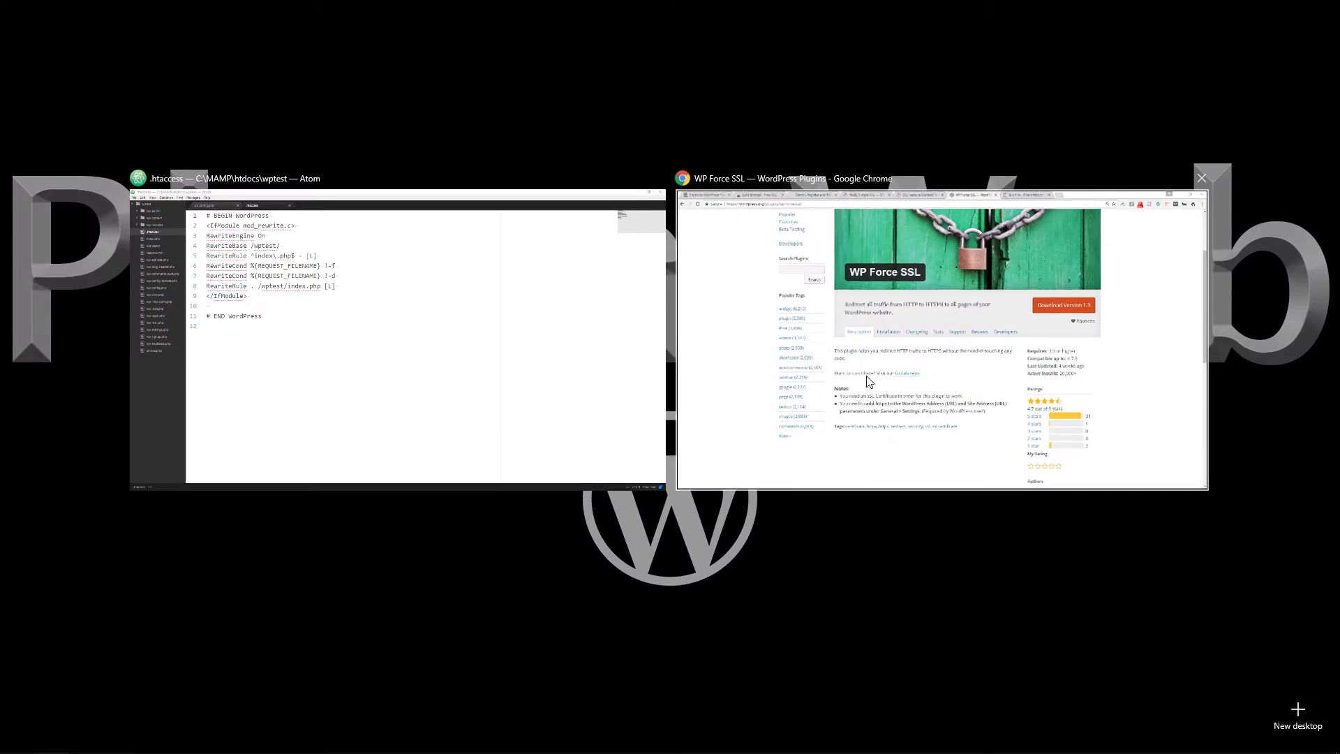
click(868, 381)
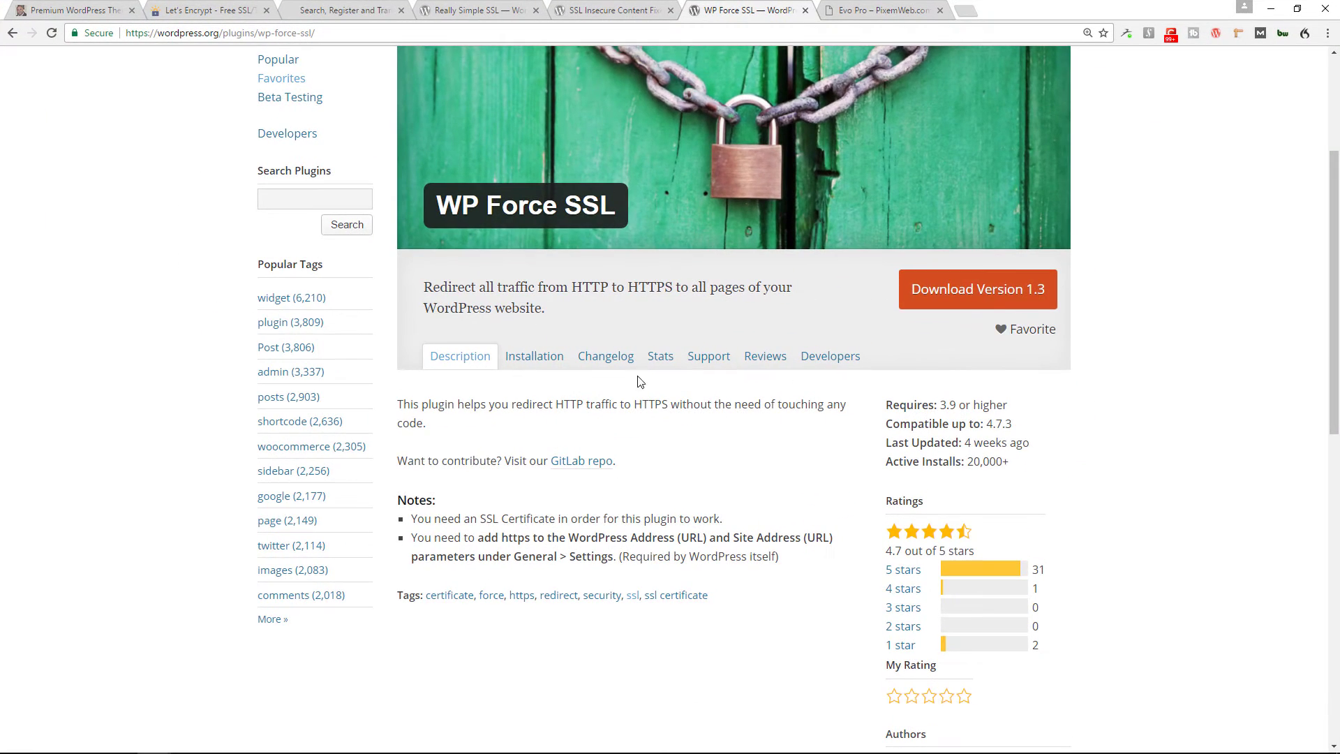
scroll(707, 440, up, 3)
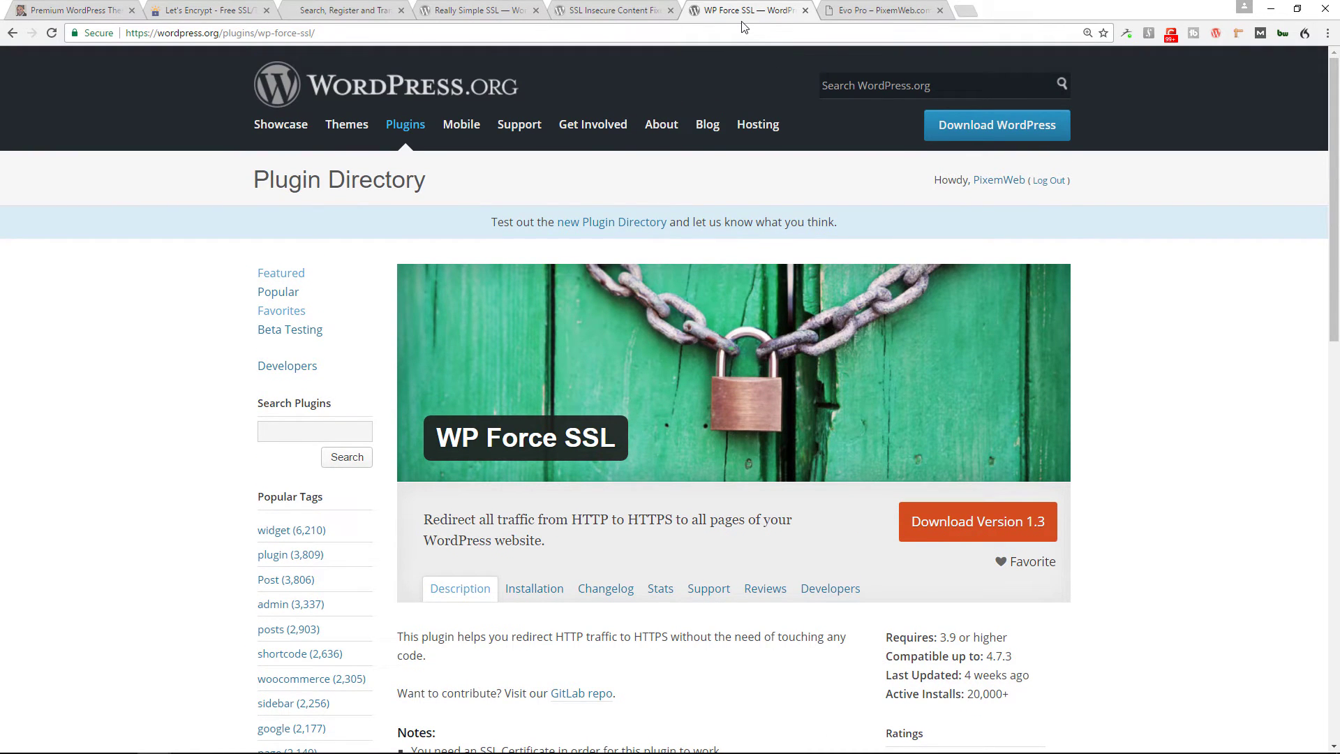
click(203, 11)
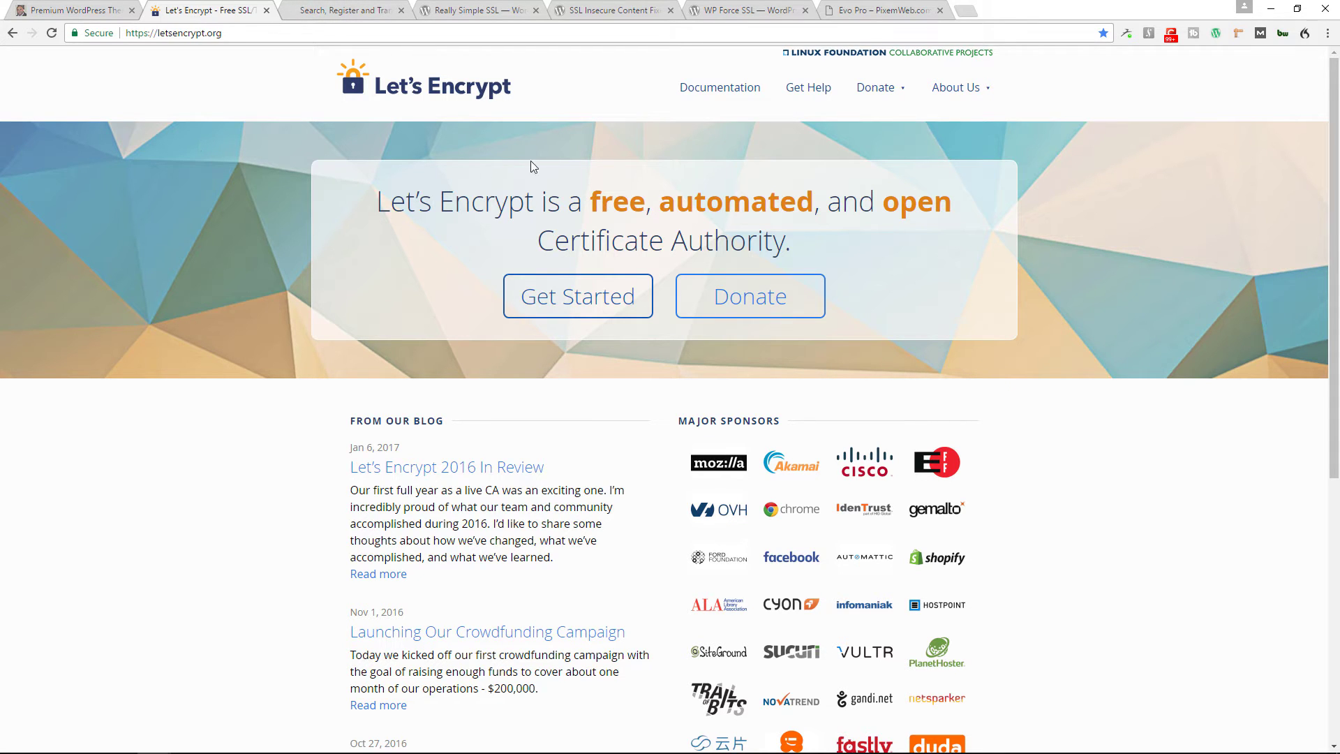
- Go to the local Evo Pro test site's dashboard and open its page for adding new plugins
click(881, 10)
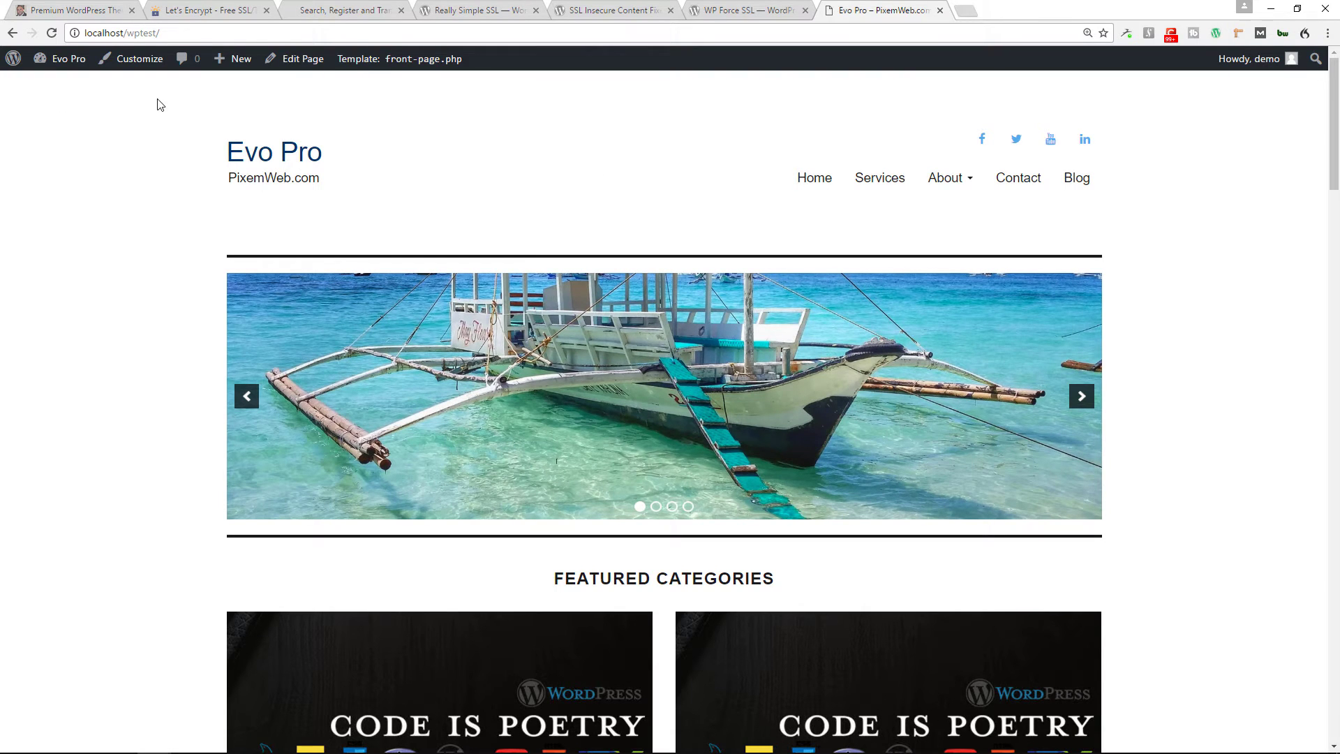
mouse_move(63, 74)
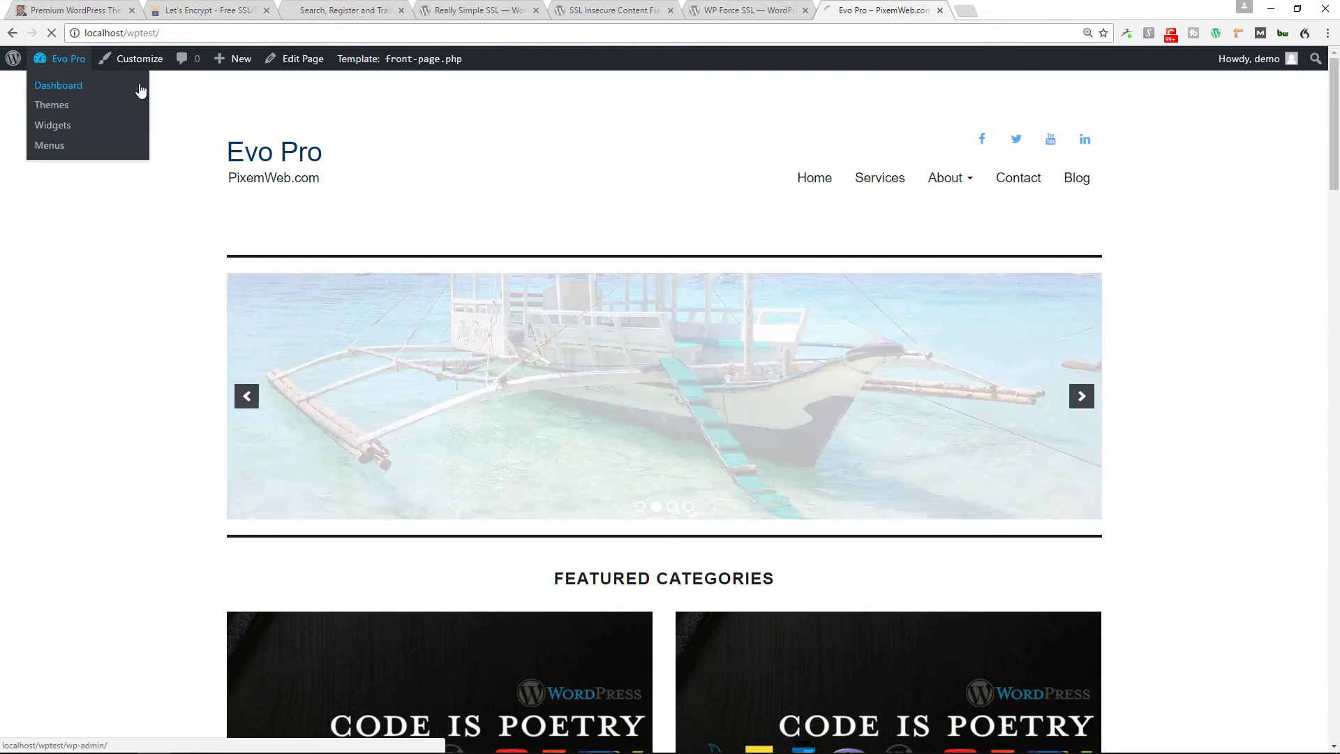
click(139, 86)
mouse_move(59, 349)
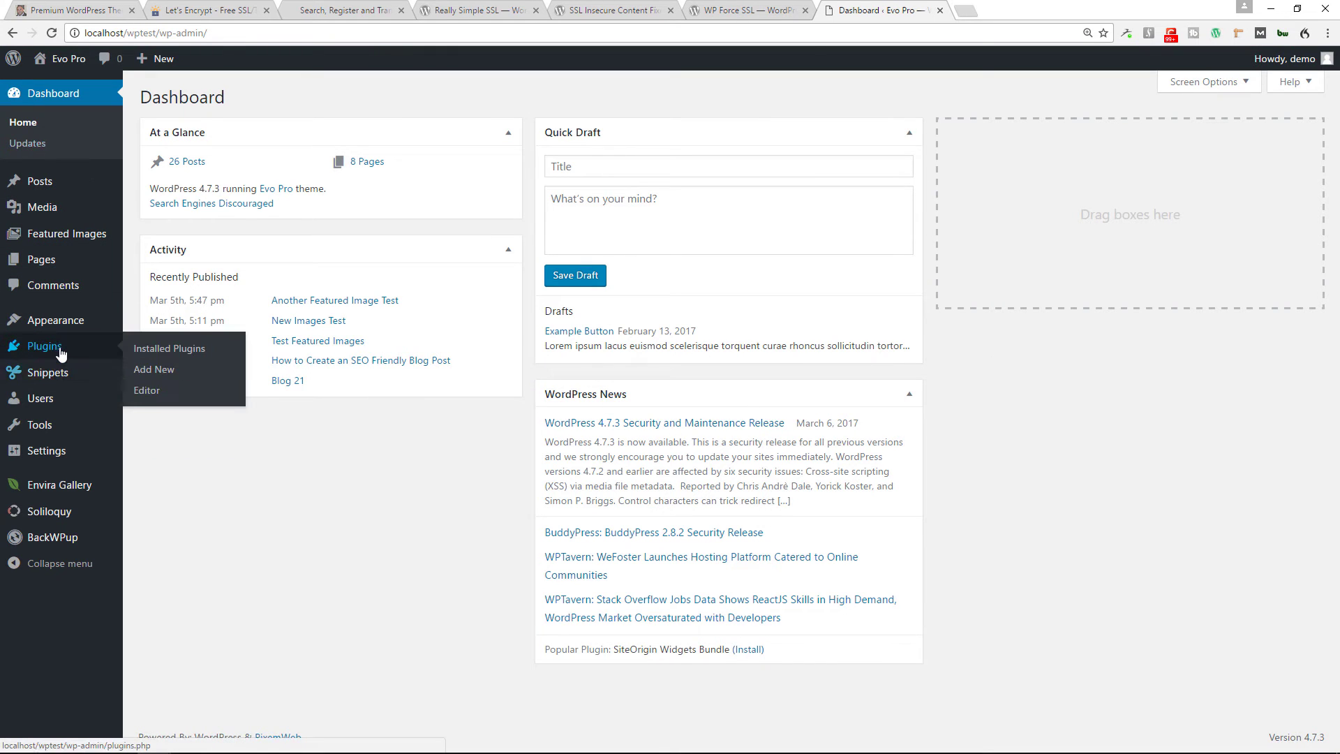
click(163, 377)
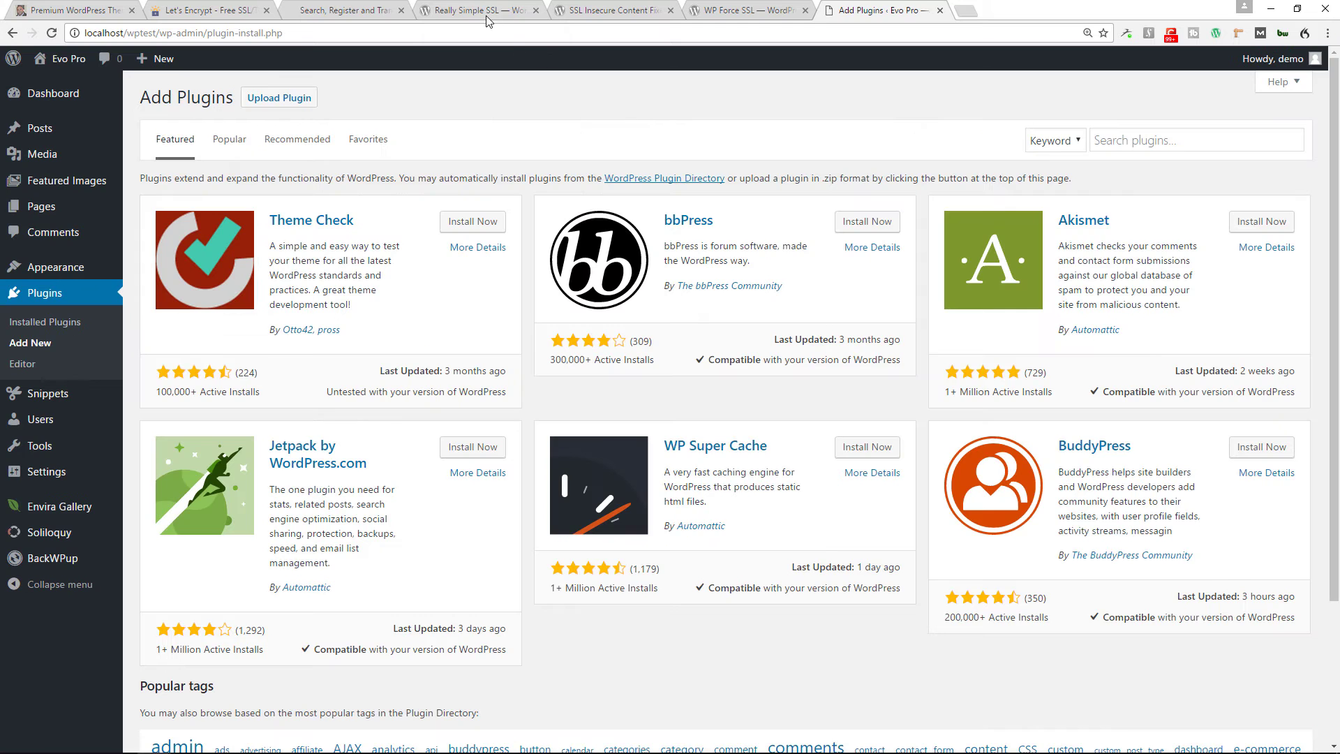
- Copy the name Really Simple SSL from its WordPress.org page, search for it in the test site's plugin installer, and install it
click(474, 9)
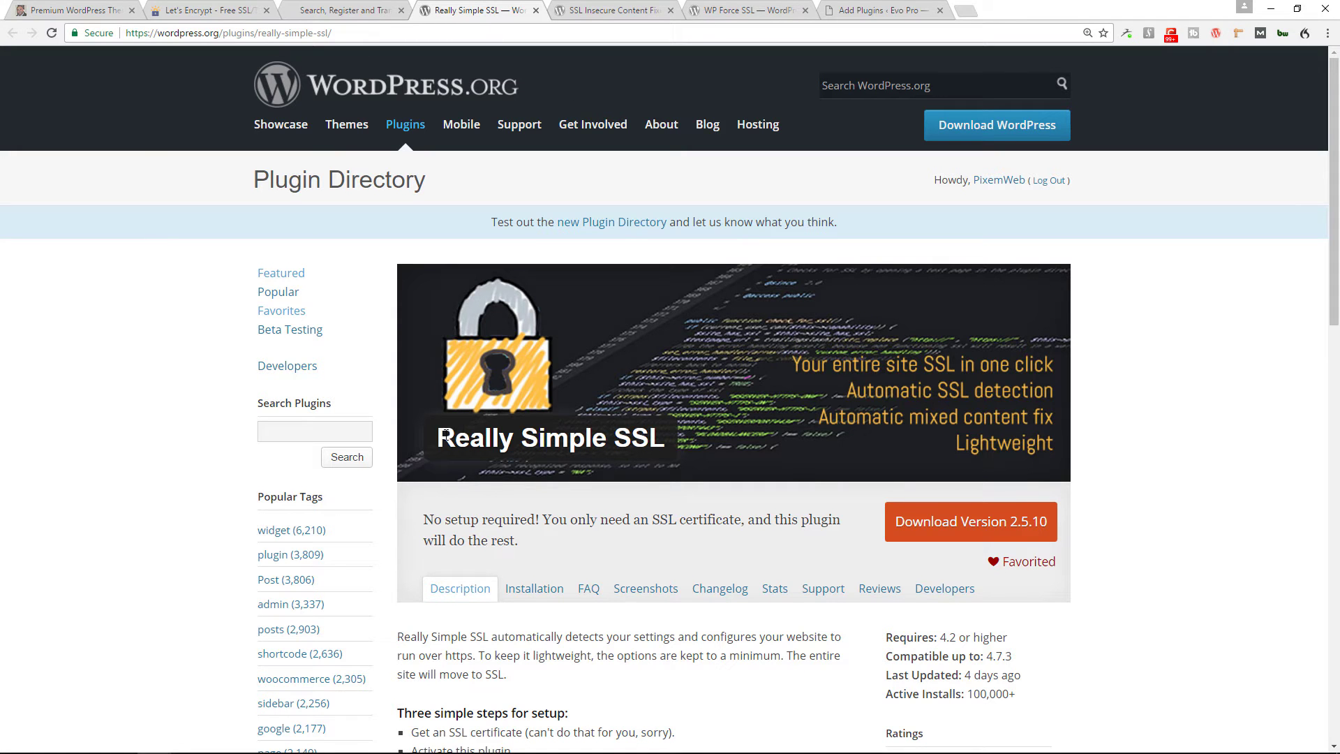
drag(438, 437, 665, 438)
key(ctrl+c)
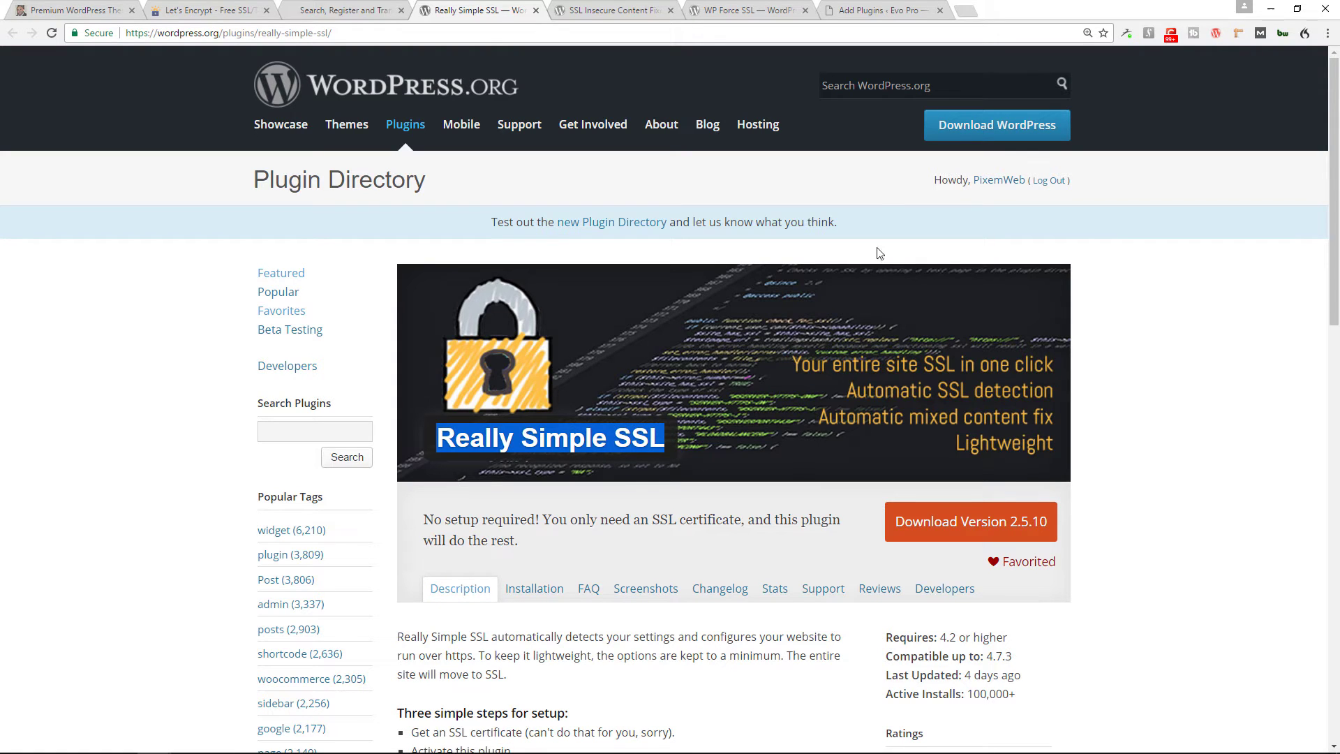
click(876, 10)
click(1165, 140)
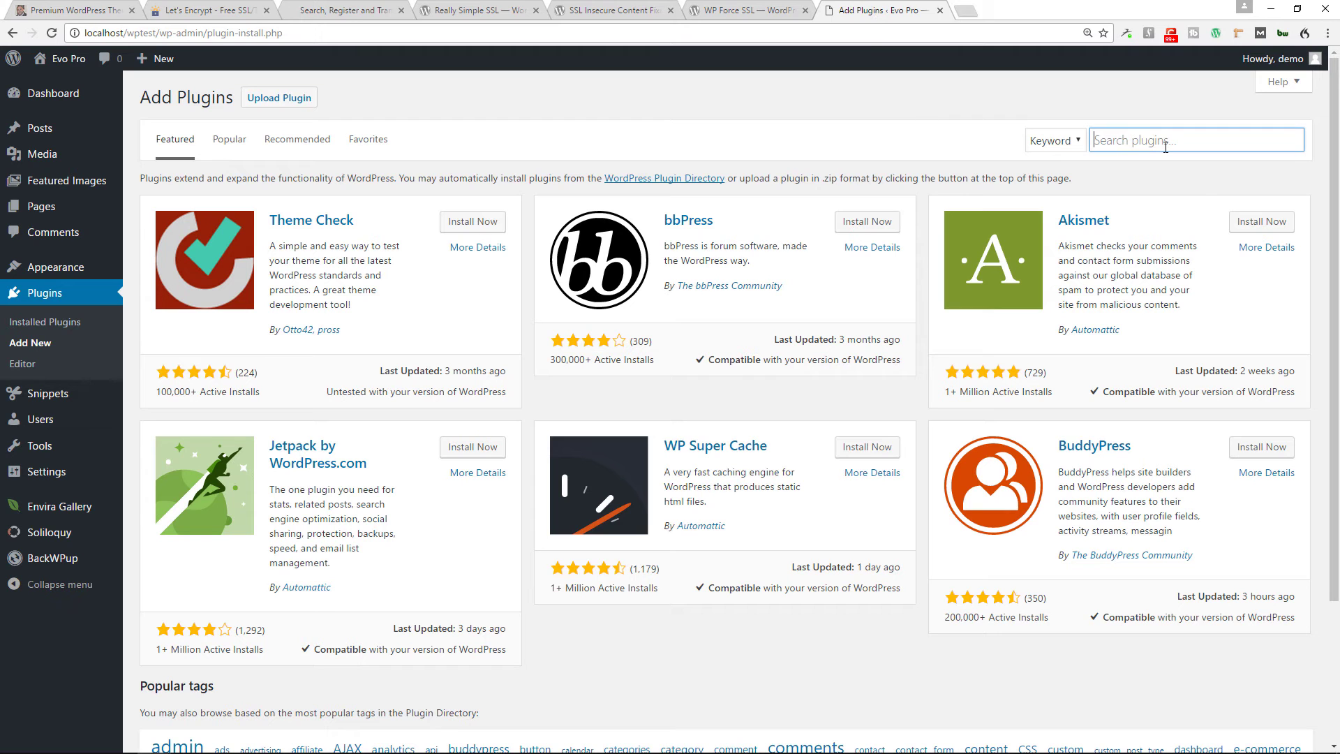
key(ctrl+v)
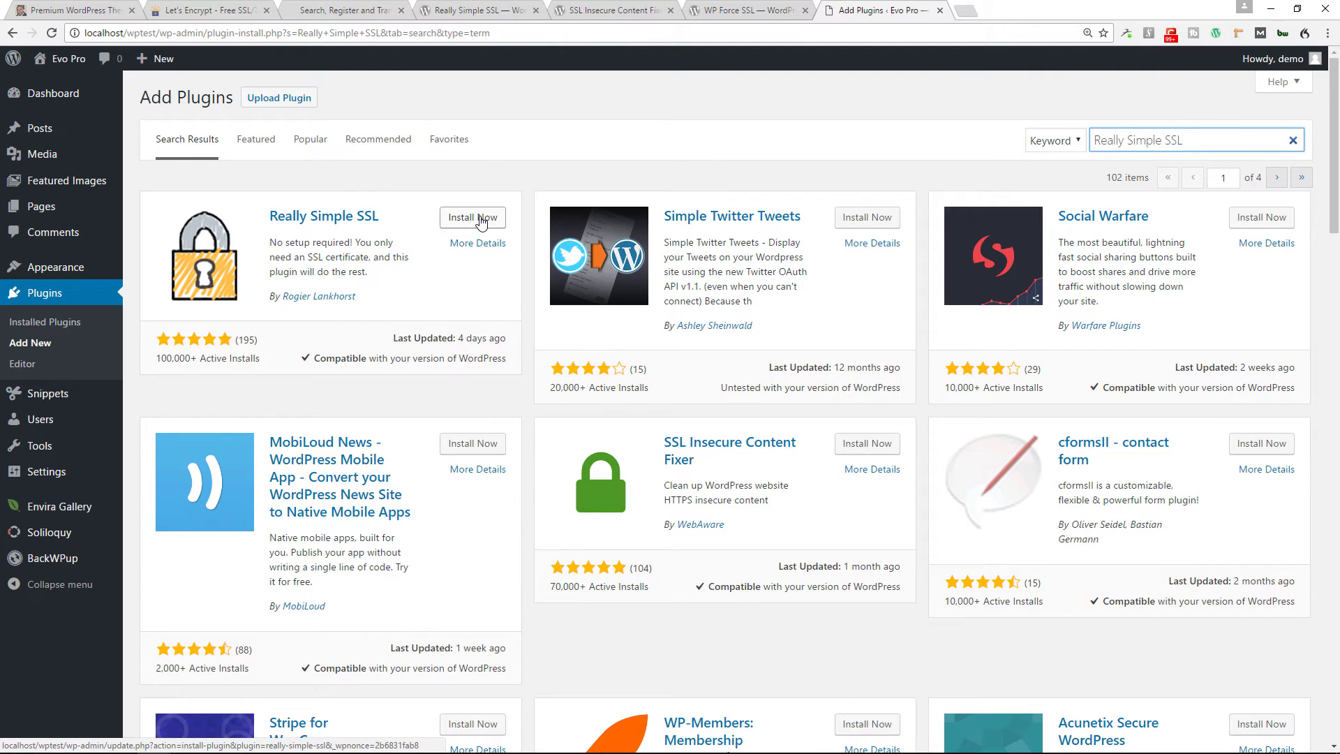
click(480, 219)
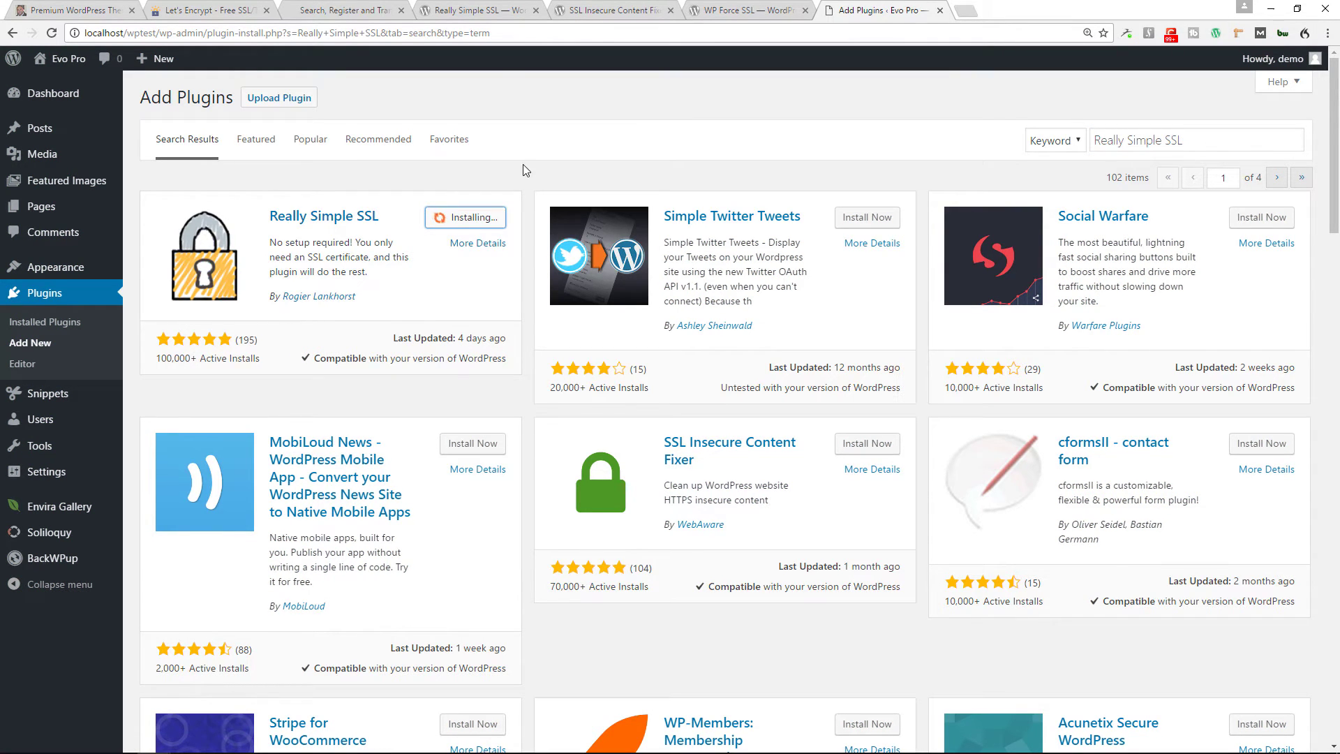
- Copy the name SSL Insecure Content Fixer from its WordPress.org page, search for it in the test site's plugin installer, and install it
click(605, 13)
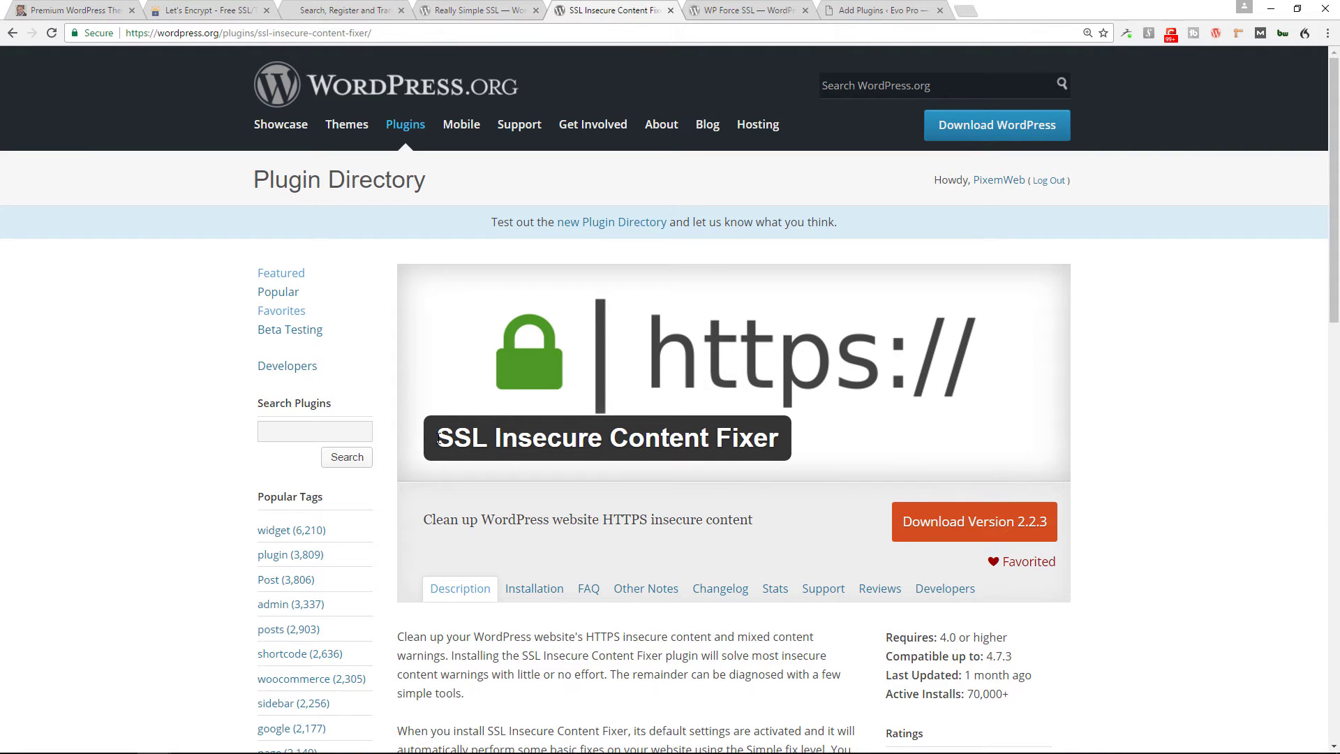
drag(437, 438, 778, 437)
key(ctrl+c)
click(883, 10)
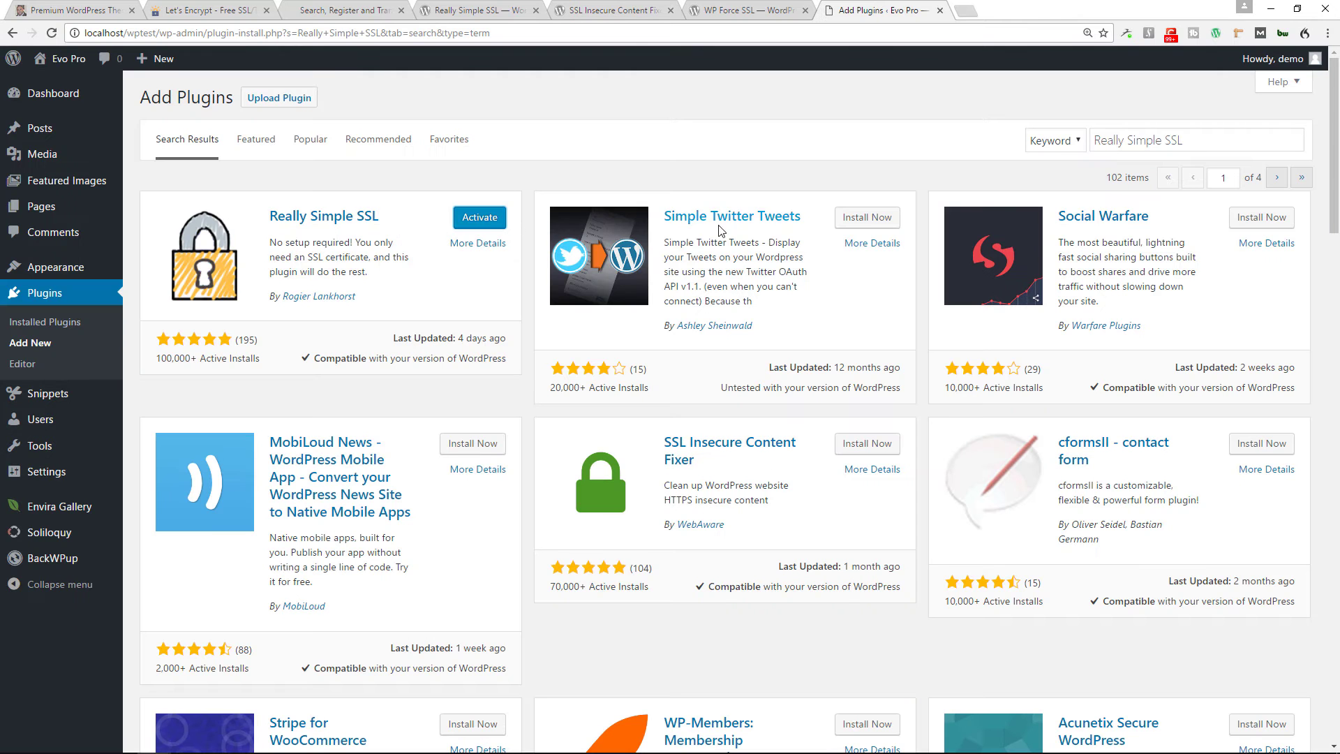
drag(1209, 137, 1087, 142)
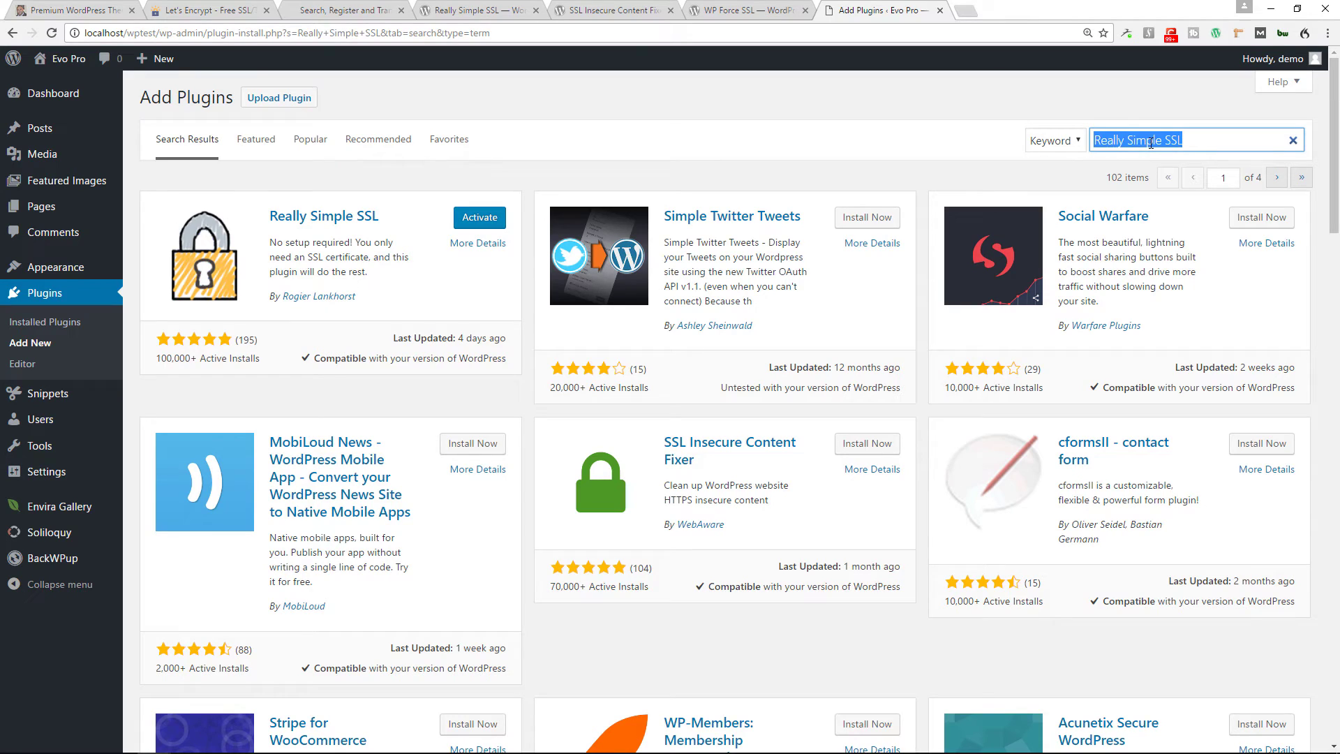
key(ctrl+v)
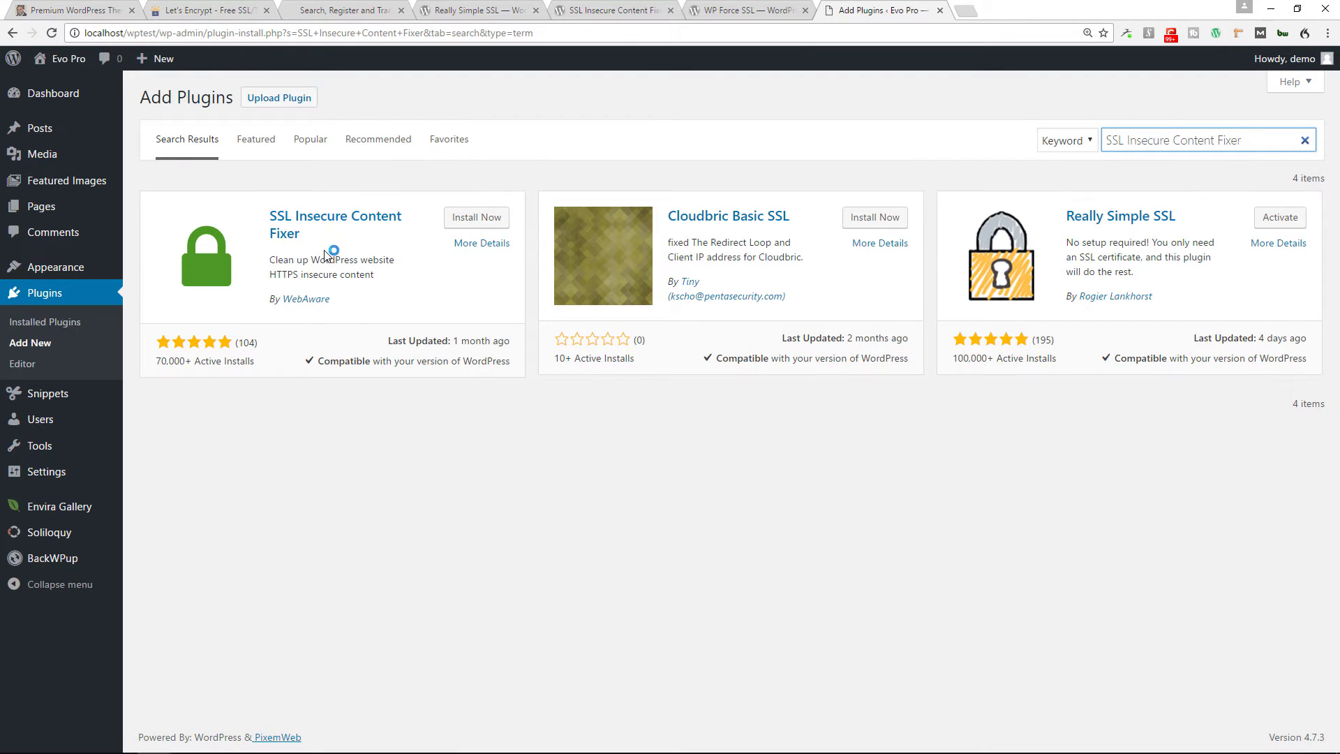
click(475, 217)
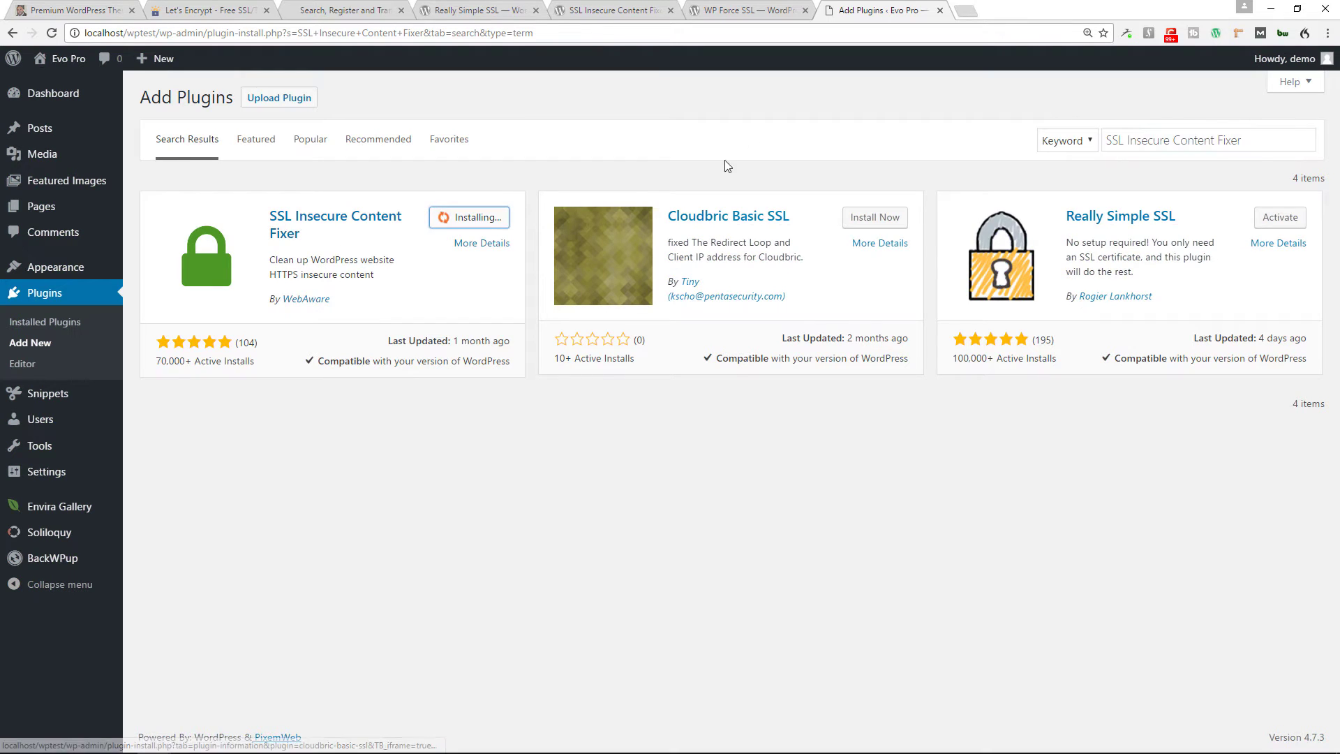
- Copy the name WP Force SSL from its WordPress.org page, search for it in the test site's plugin installer, and install it
click(748, 10)
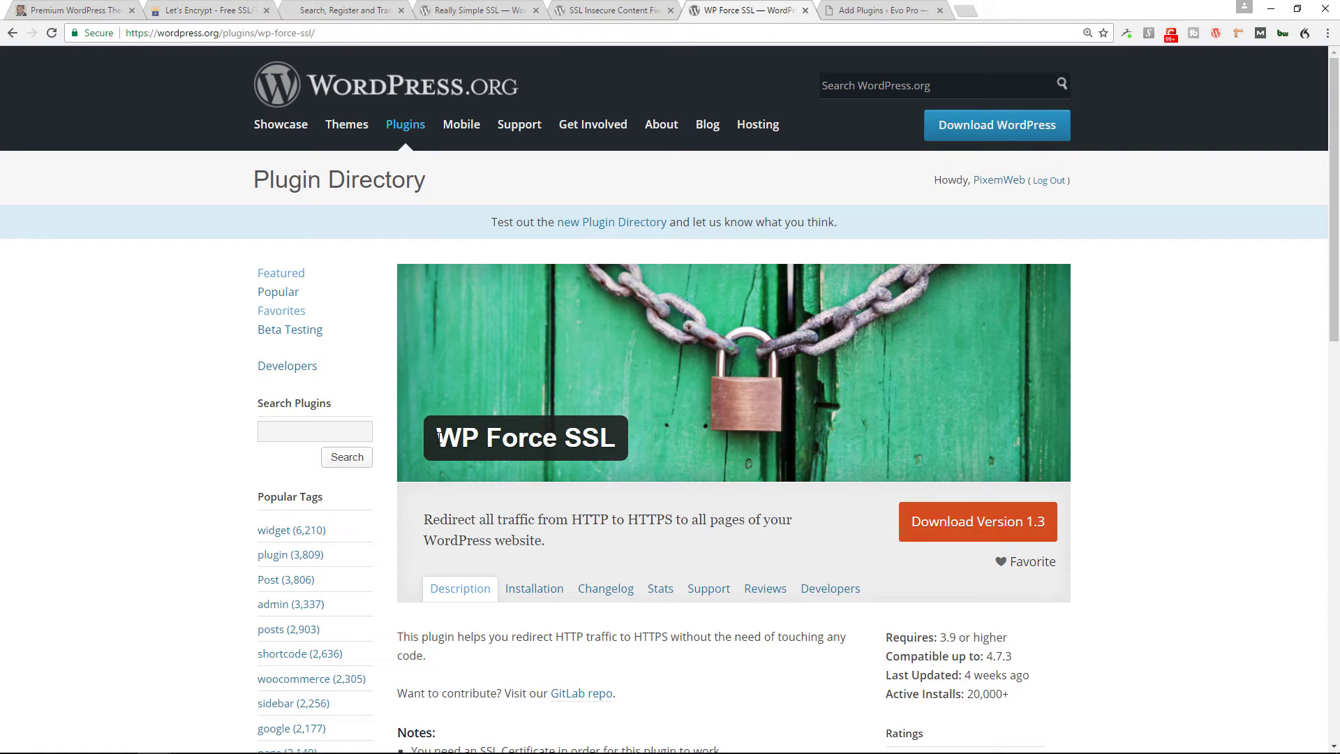
drag(436, 437, 619, 433)
key(ctrl+c)
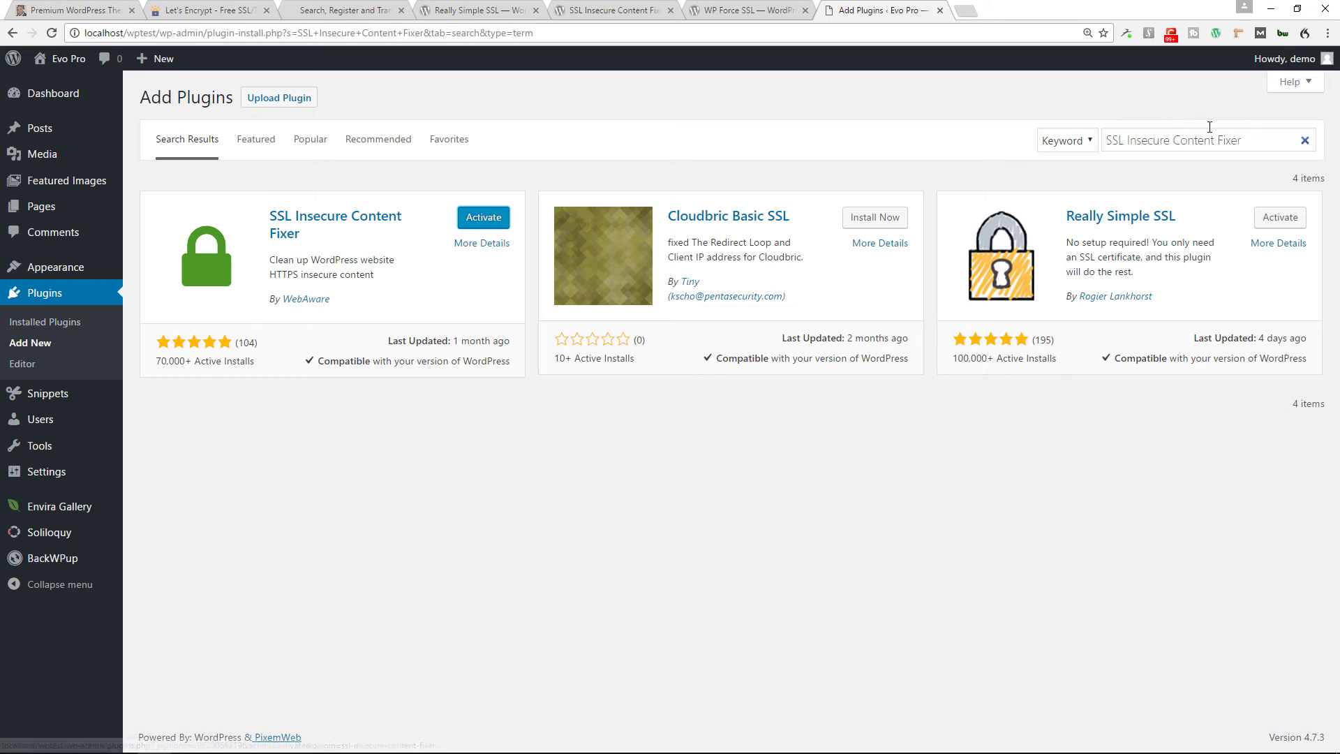
drag(1250, 137, 1104, 141)
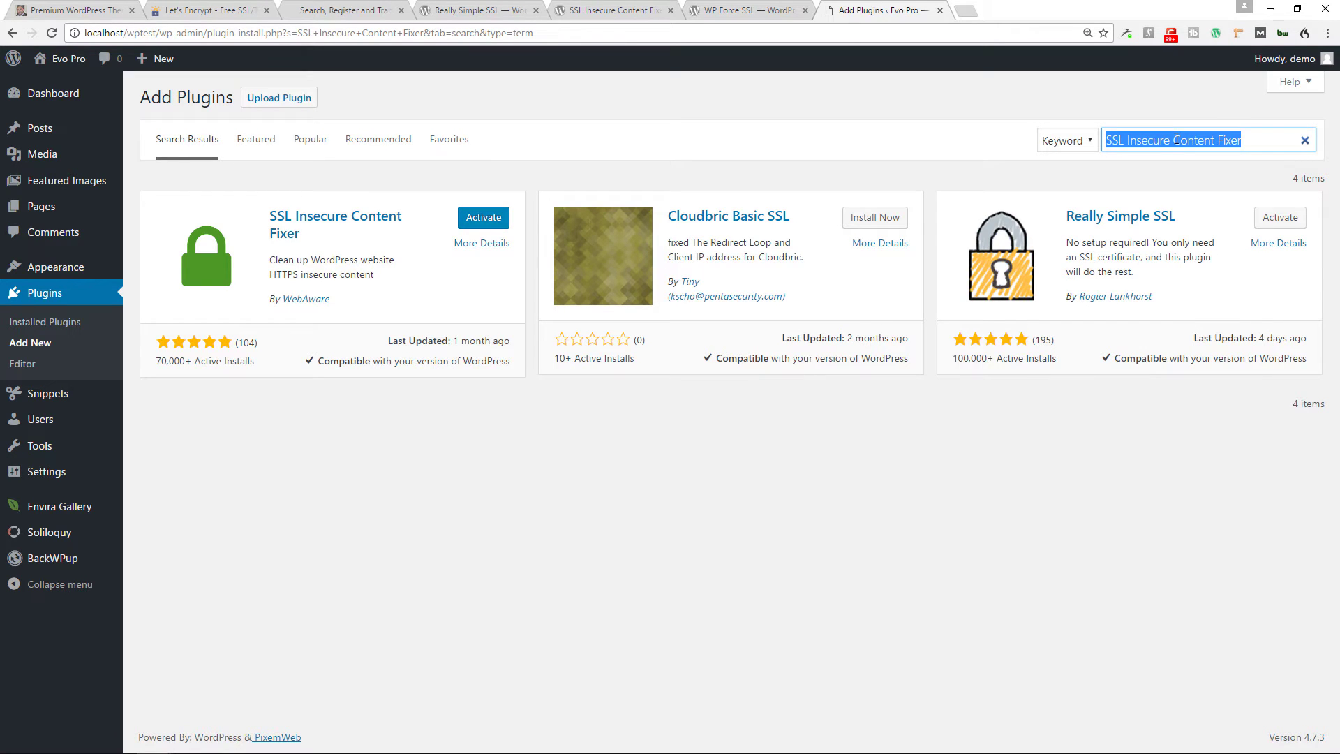
key(ctrl+v)
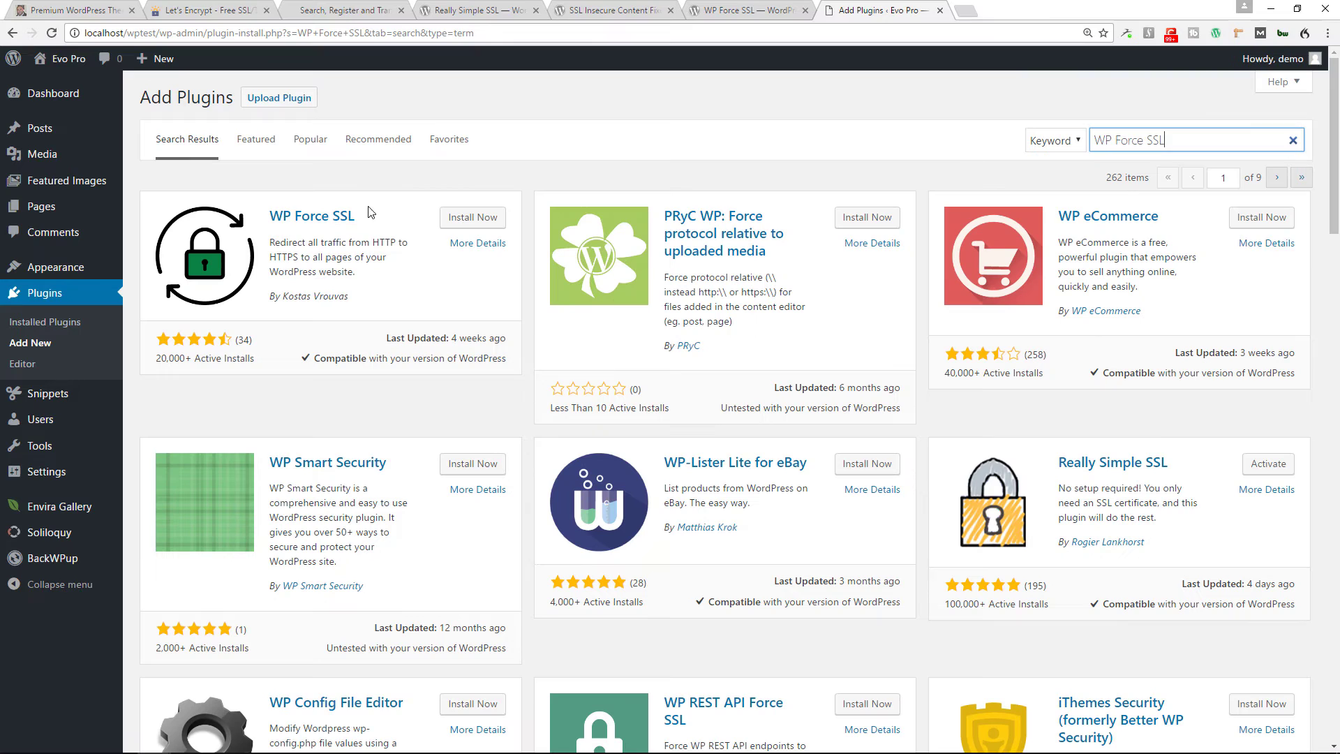
click(460, 220)
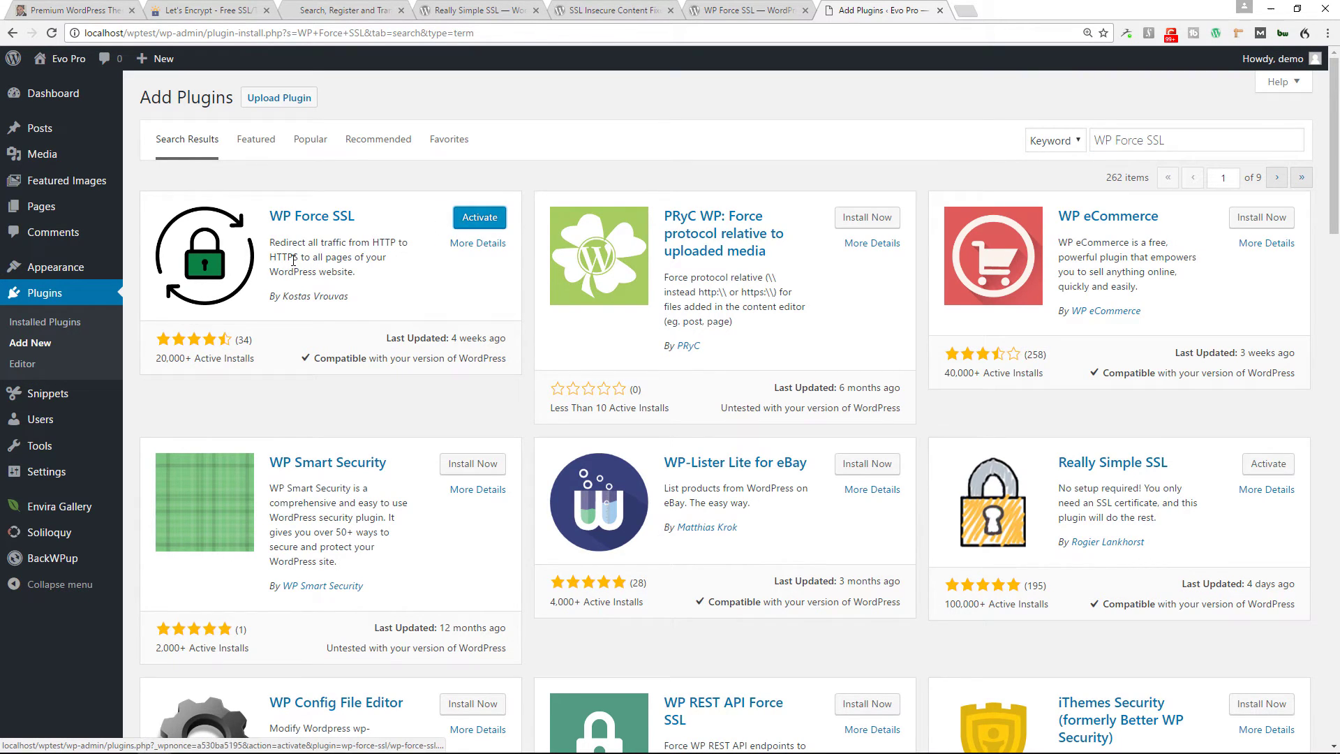
- Open the test site's list of installed plugins and activate Really Simple SSL
click(67, 325)
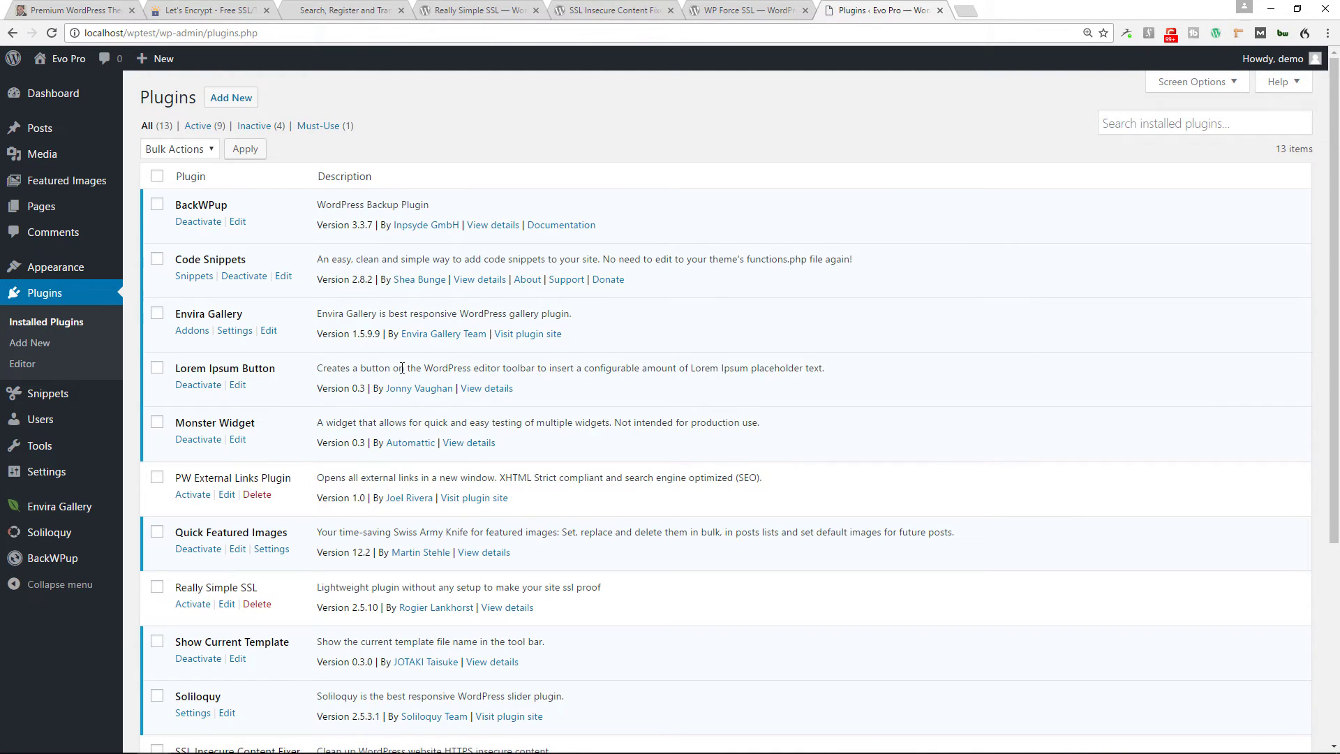
scroll(402, 368, down, 4)
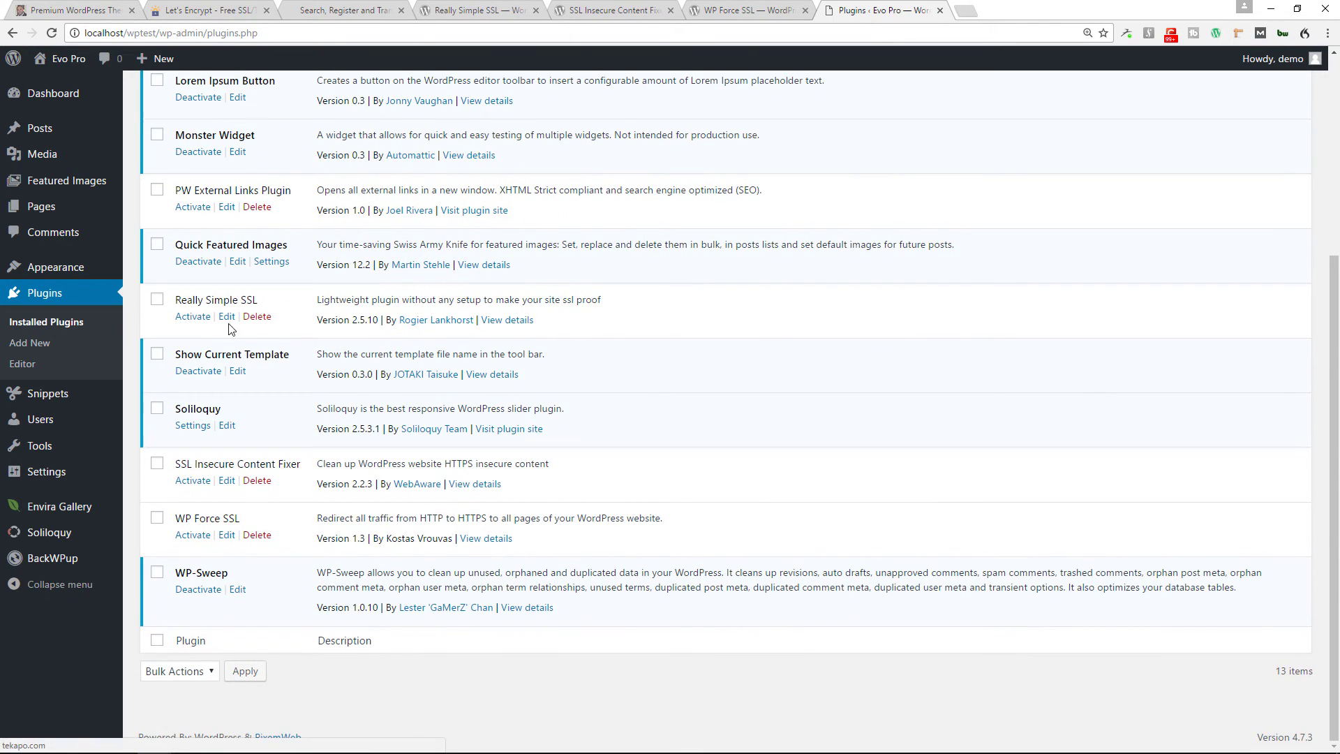
click(187, 317)
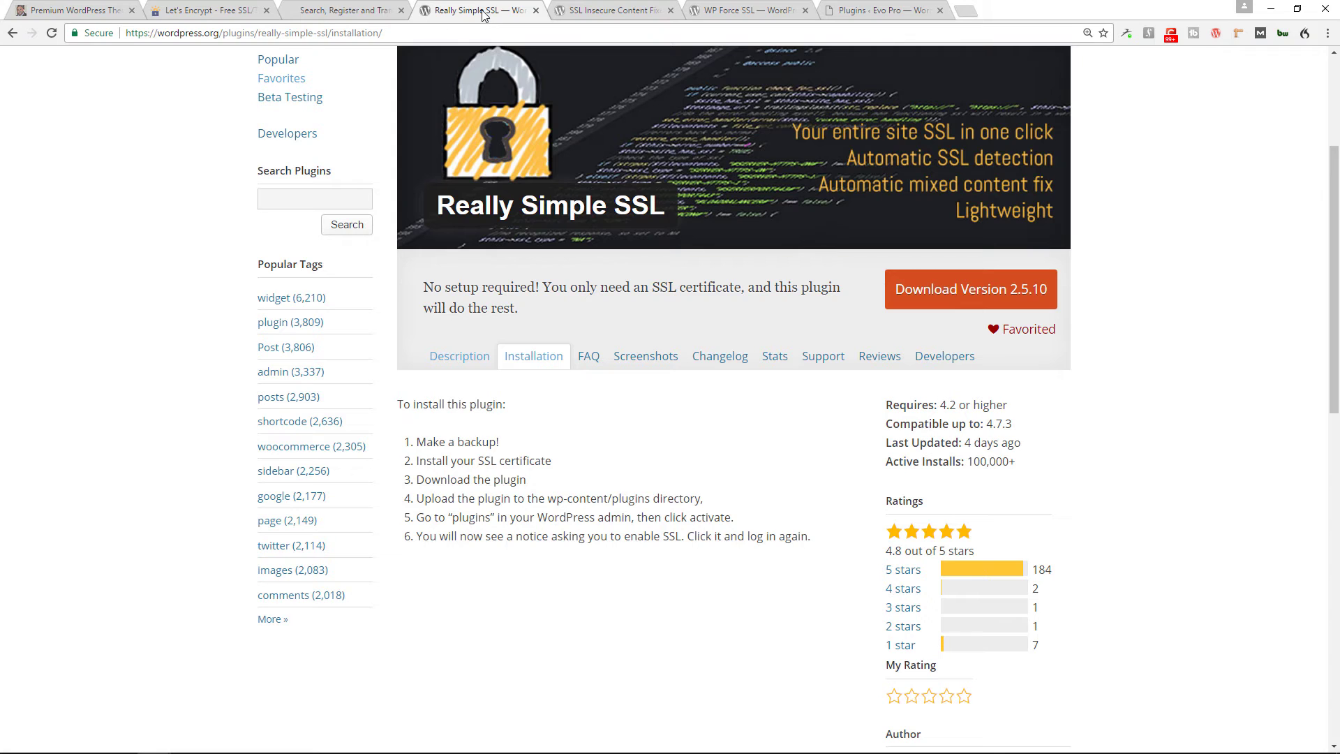
- Review the installation instructions on the Really Simple SSL page in the WordPress.org plugin directory
click(480, 12)
scroll(501, 190, up, 2)
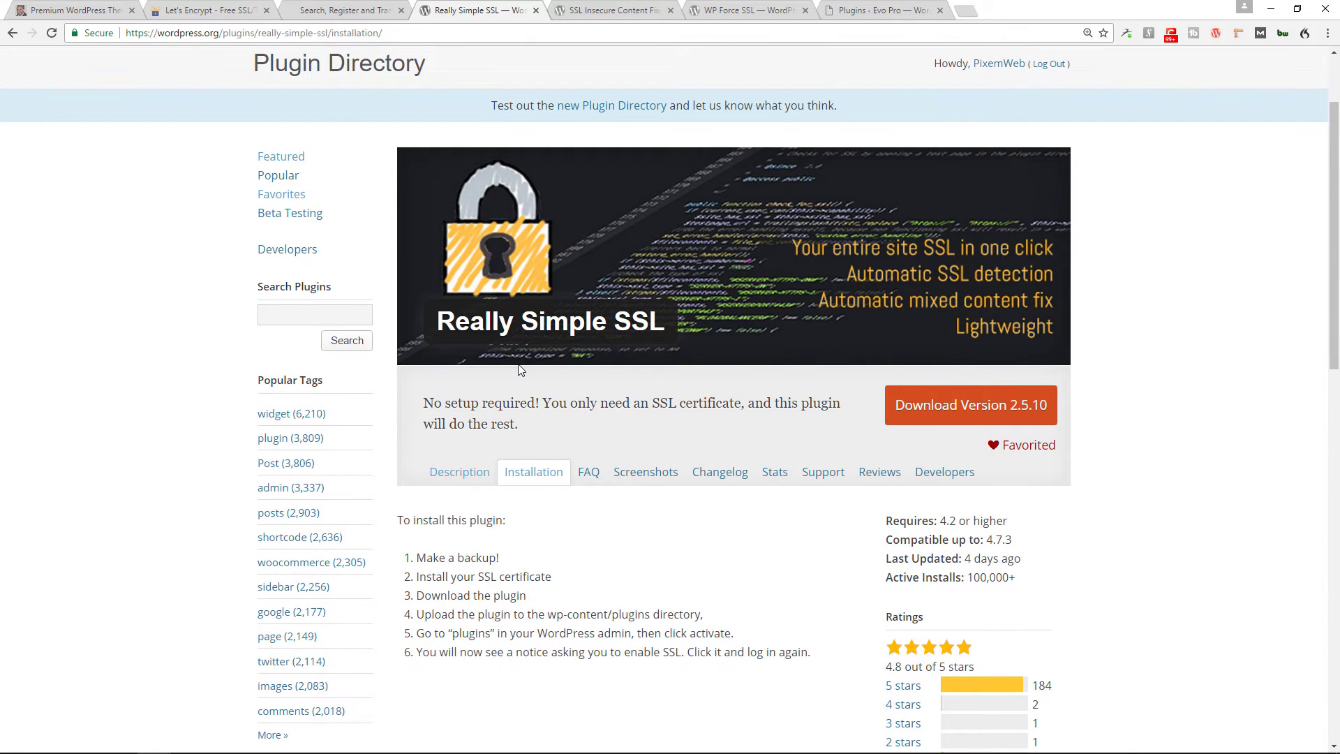
scroll(531, 300, down, 2)
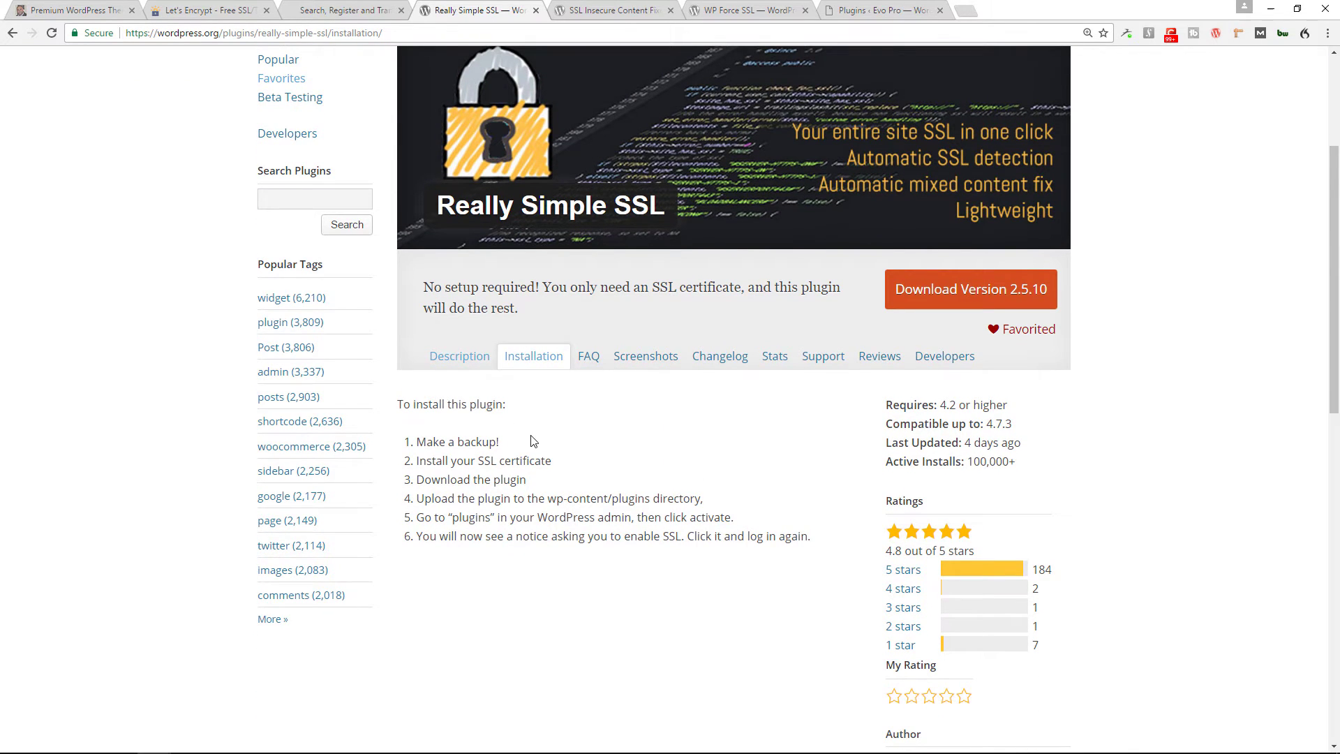
scroll(437, 441, down, 2)
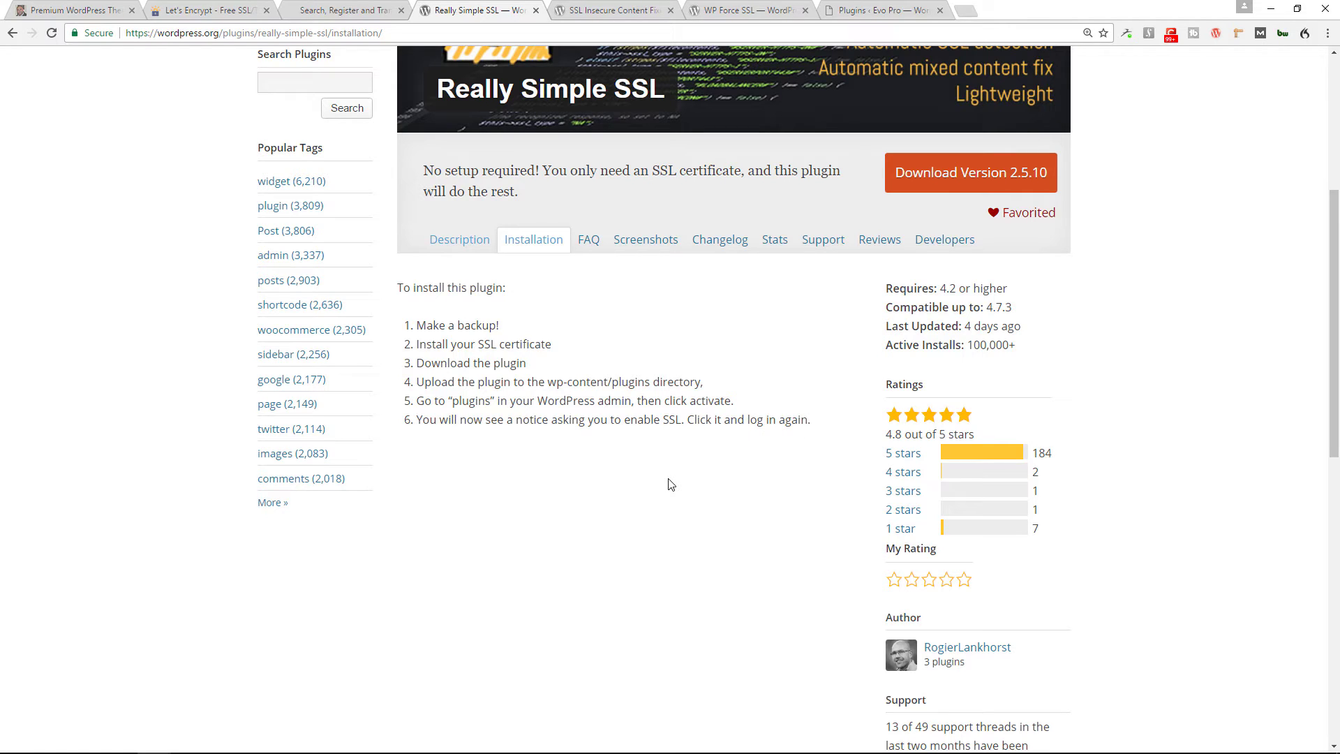
scroll(670, 483, up, 5)
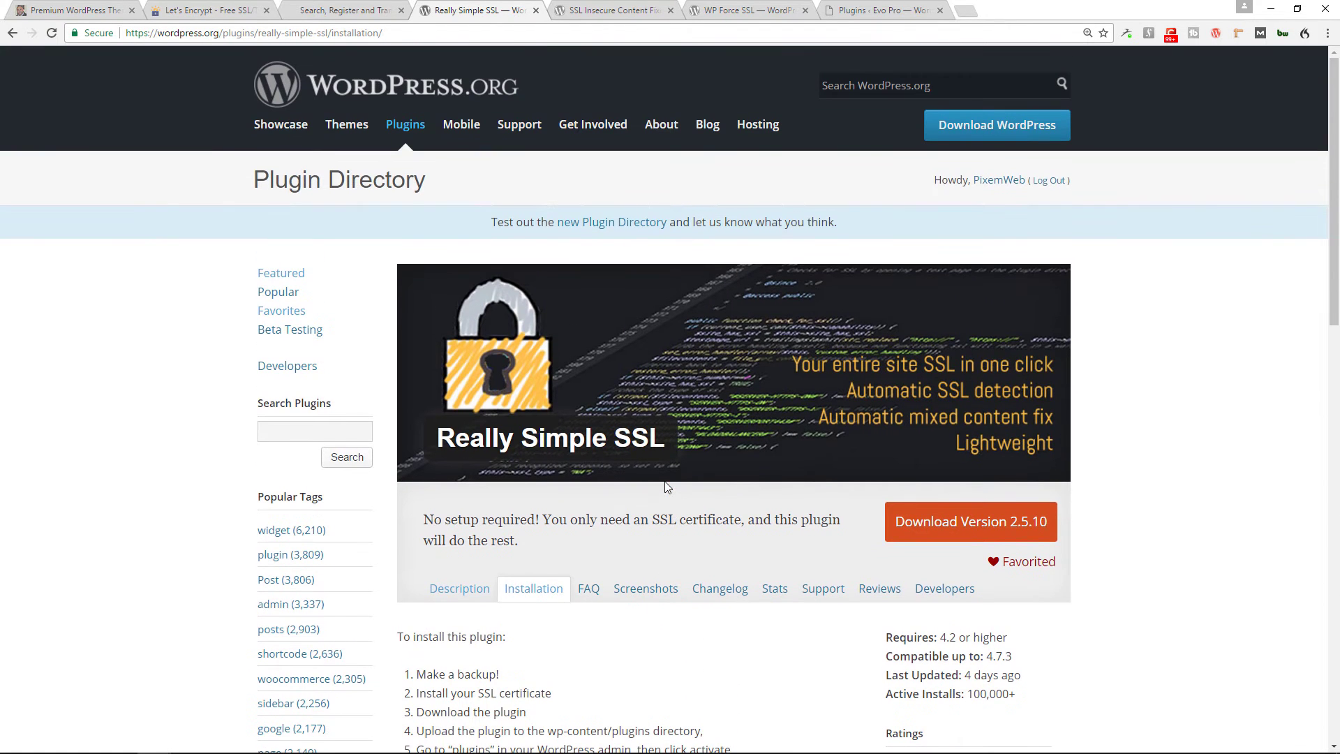
- Open the Really Simple SSL settings on the test site and examine its Configuration, Settings and Debug sections
click(858, 11)
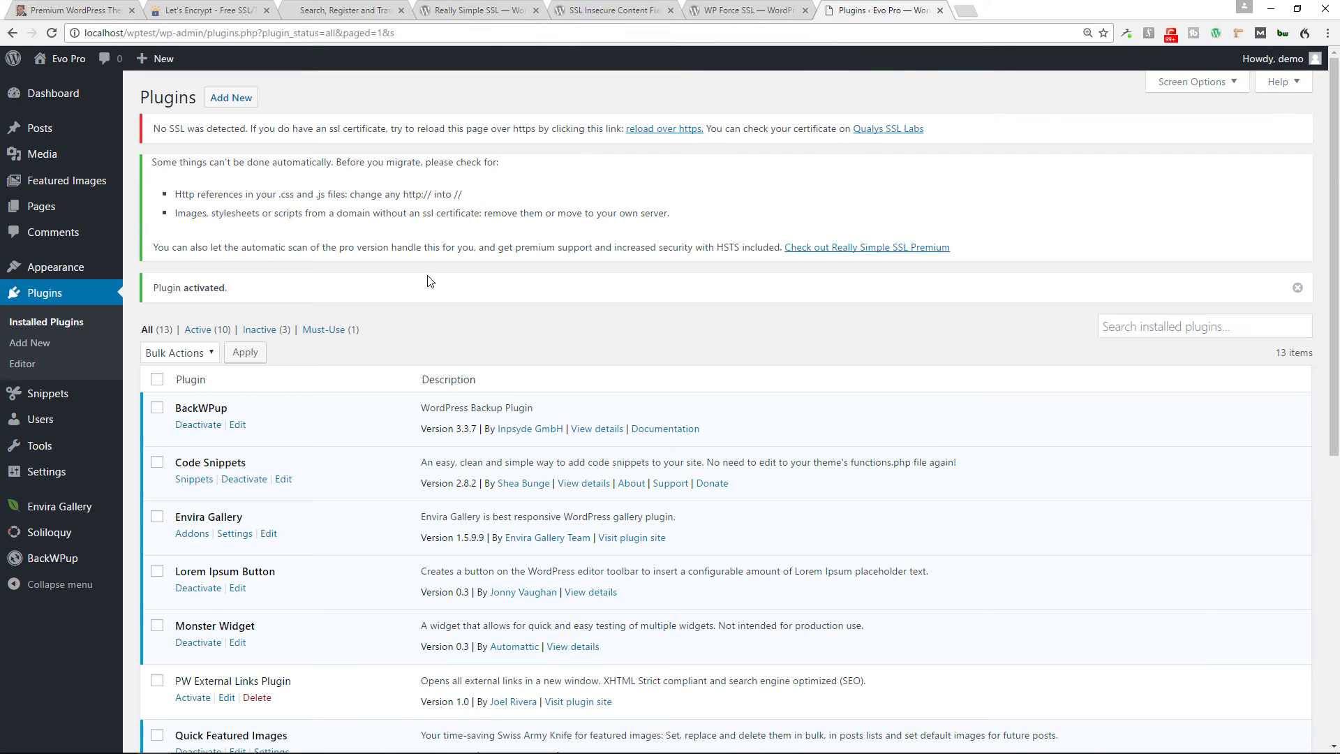
scroll(363, 359, down, 5)
click(307, 459)
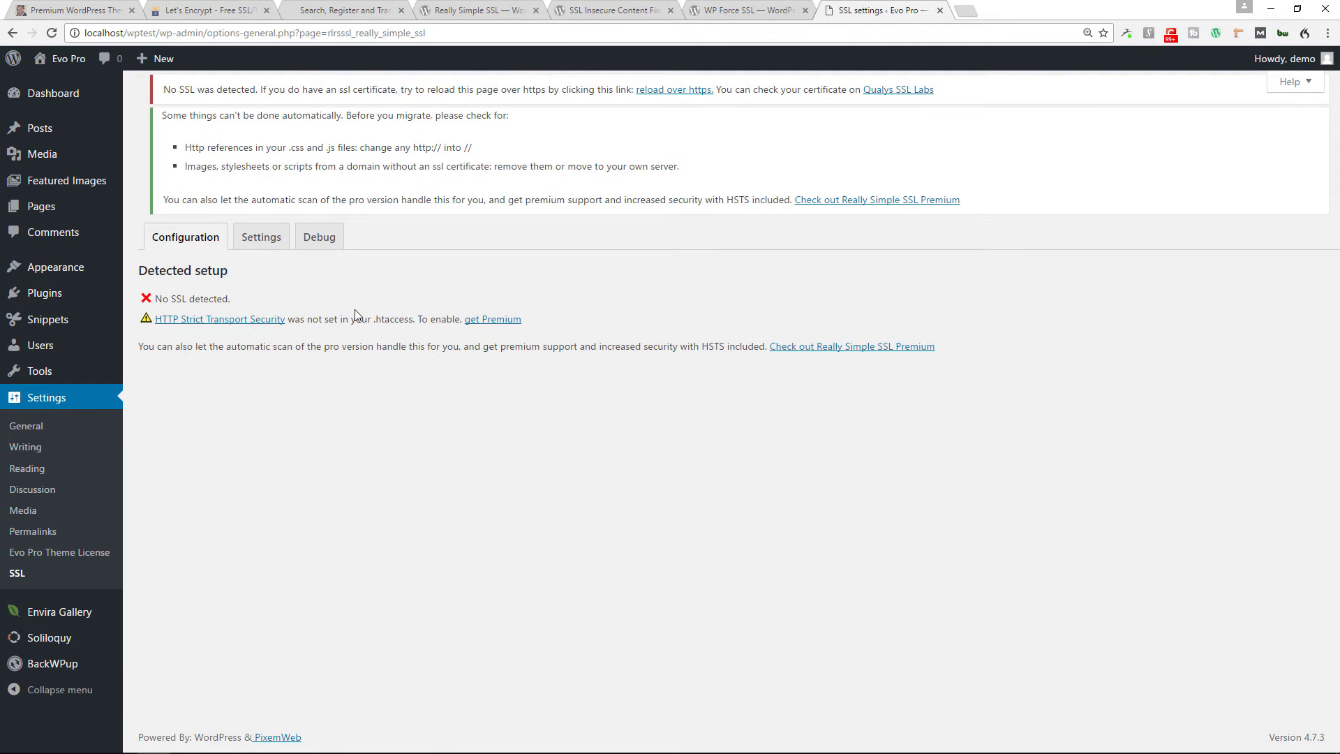
click(261, 237)
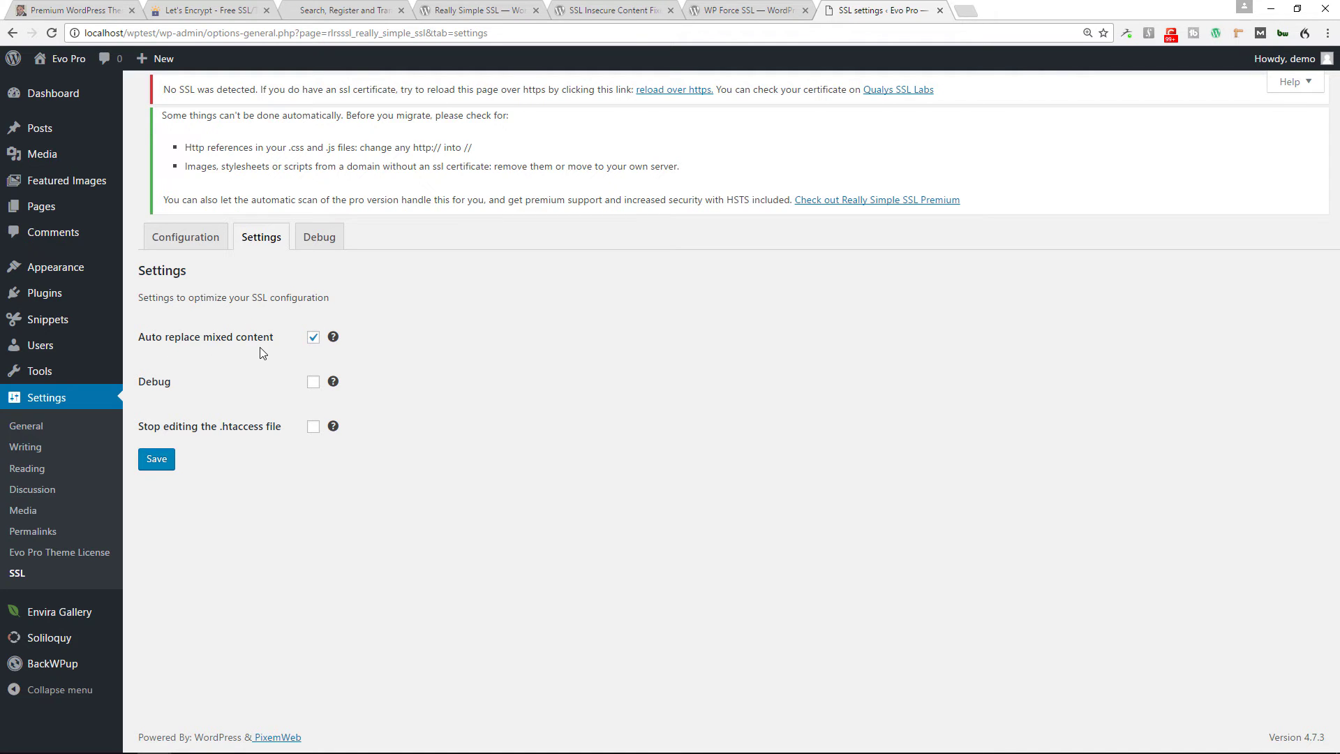
mouse_move(333, 341)
click(320, 240)
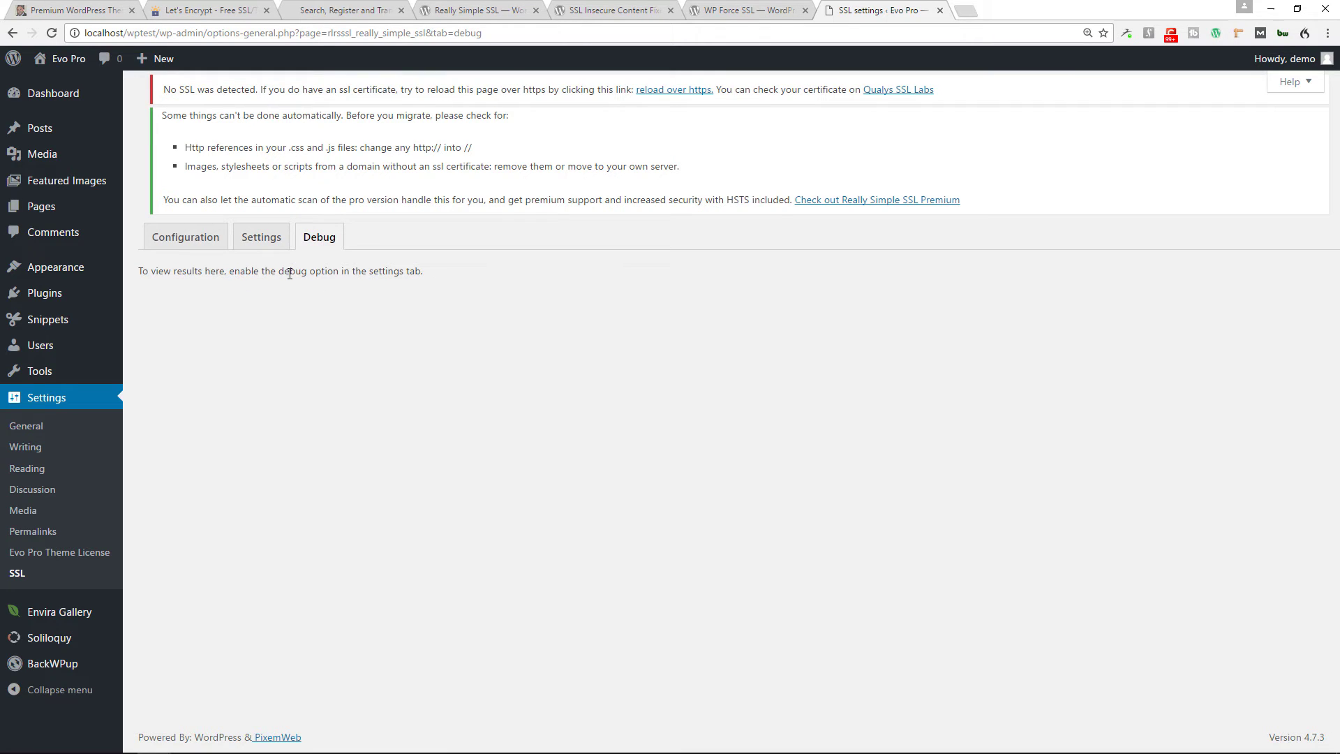
click(262, 240)
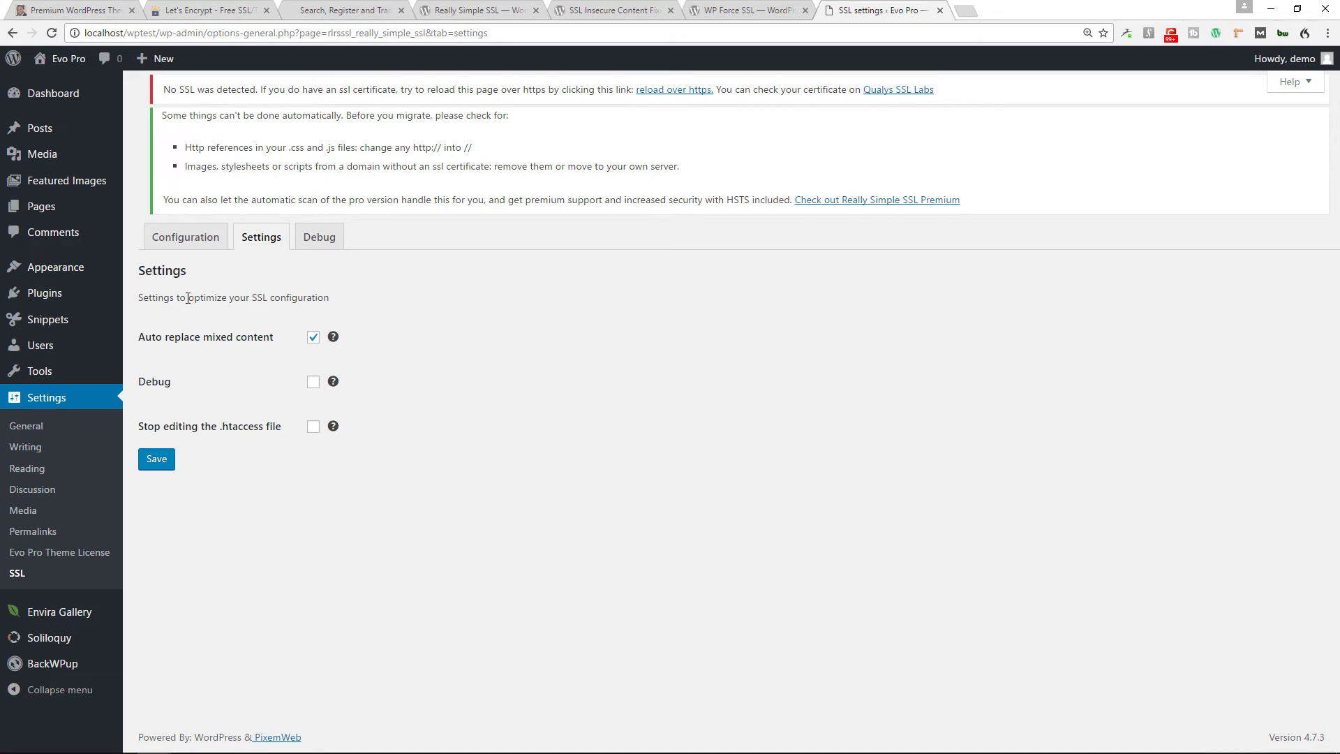
click(182, 239)
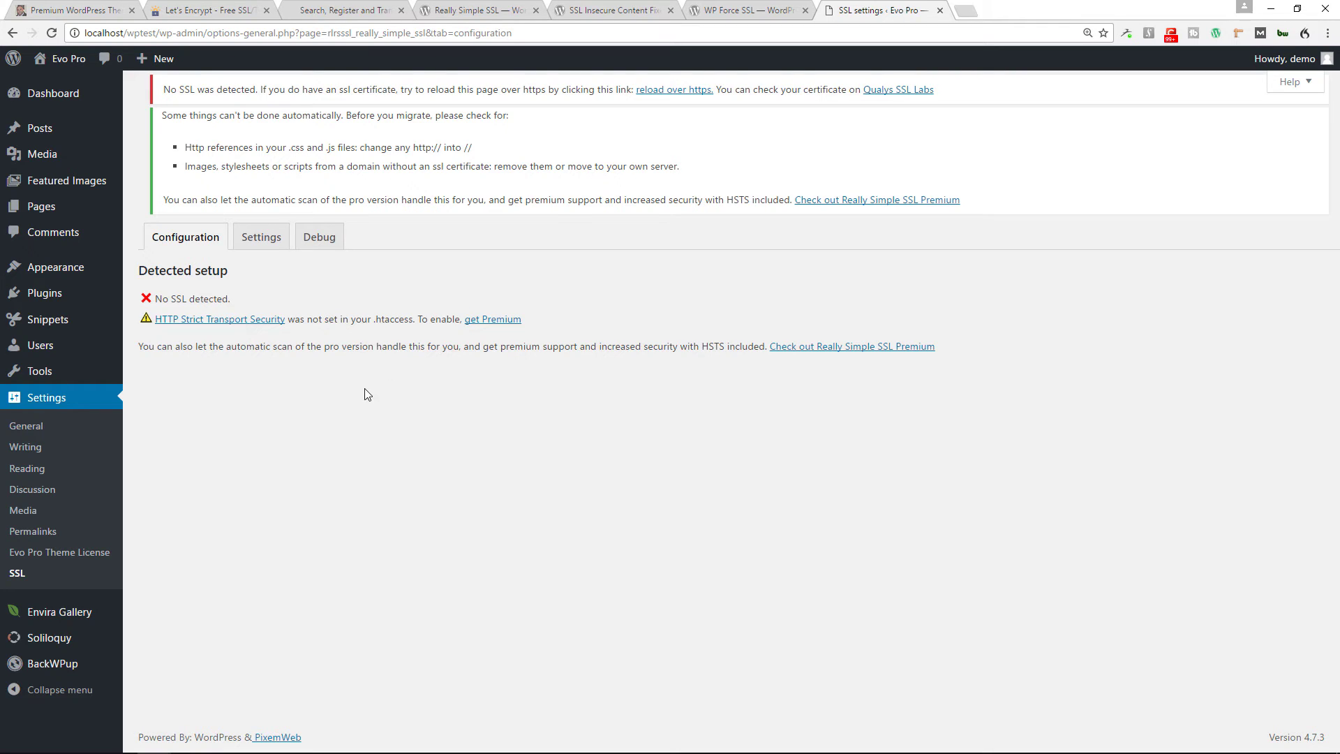
- Return to the installed plugins list, deactivate Really Simple SSL and activate SSL Insecure Content Fixer
mouse_move(44, 293)
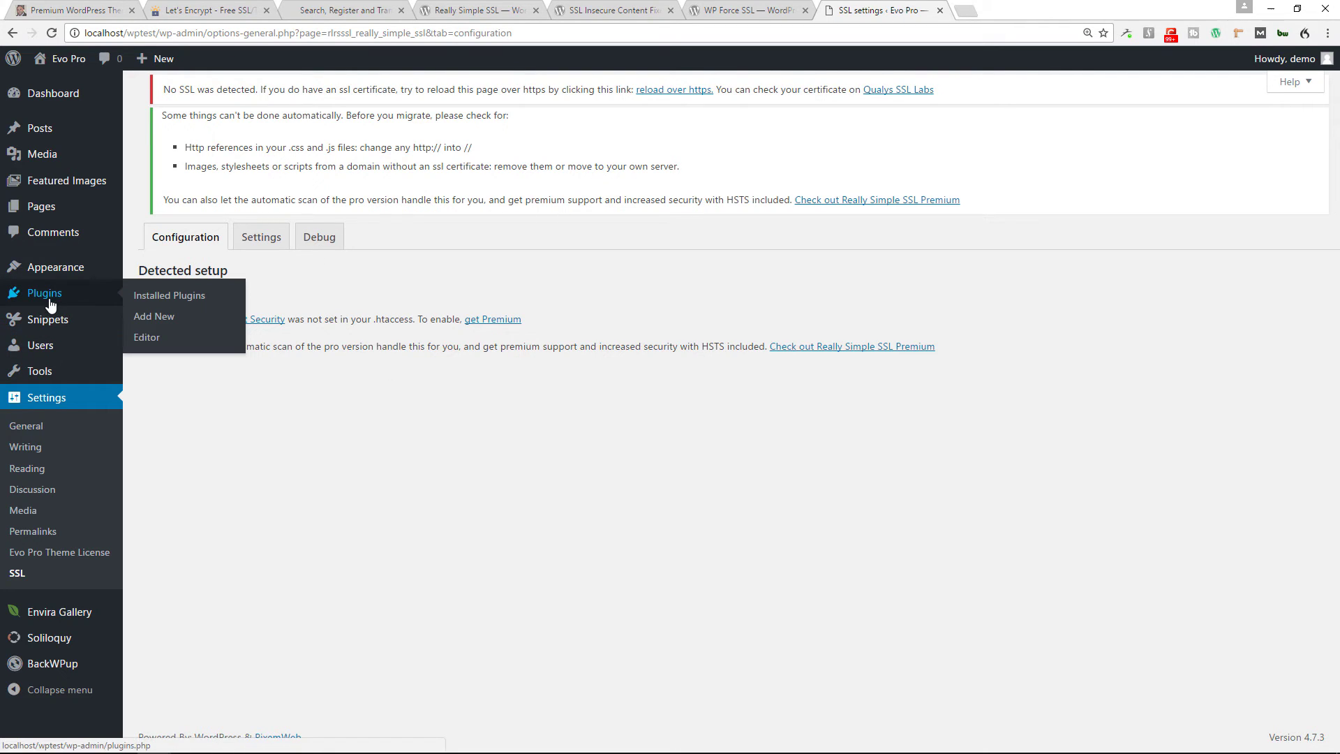
click(150, 295)
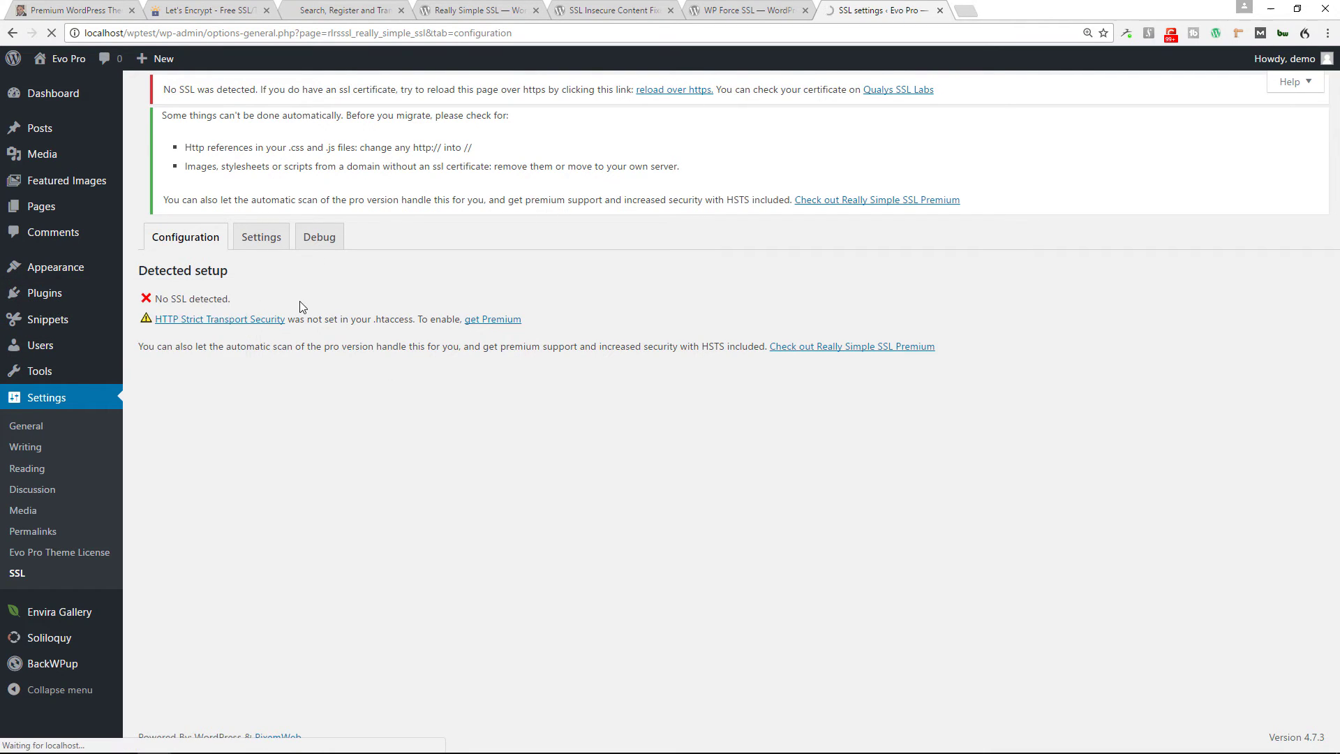
scroll(349, 468, down, 4)
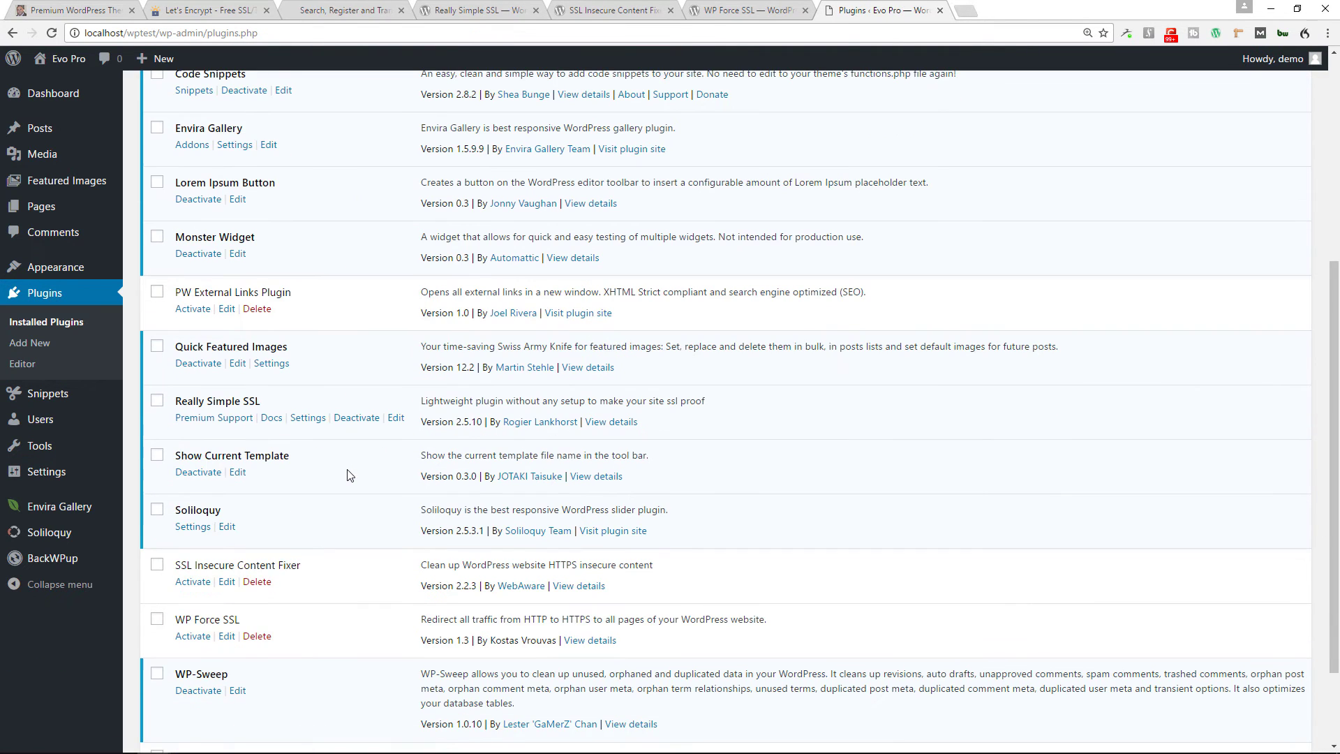
click(419, 500)
scroll(349, 463, down, 5)
scroll(338, 488, up, 3)
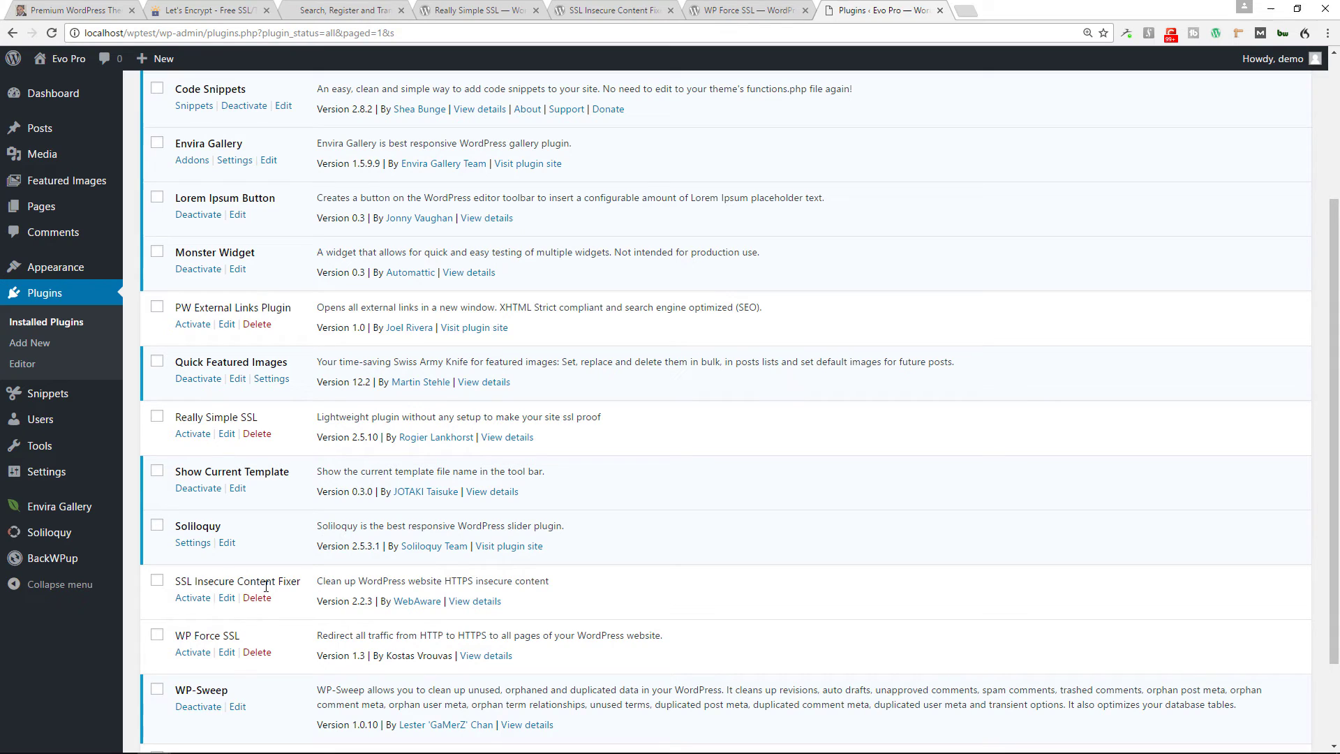
click(194, 600)
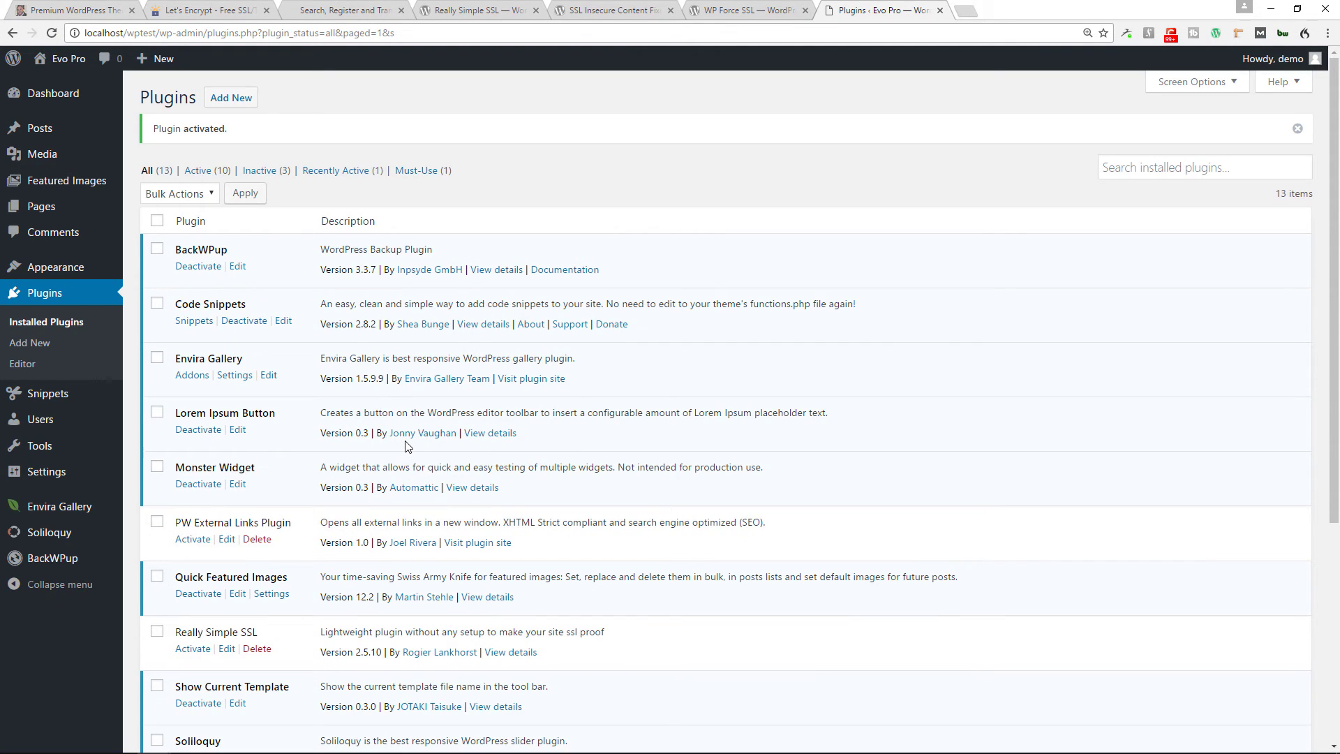
- Open the SSL Insecure Content Fixer settings and examine the fix levels, plugin-specific fixes and HTTPS detection options
scroll(407, 447, down, 5)
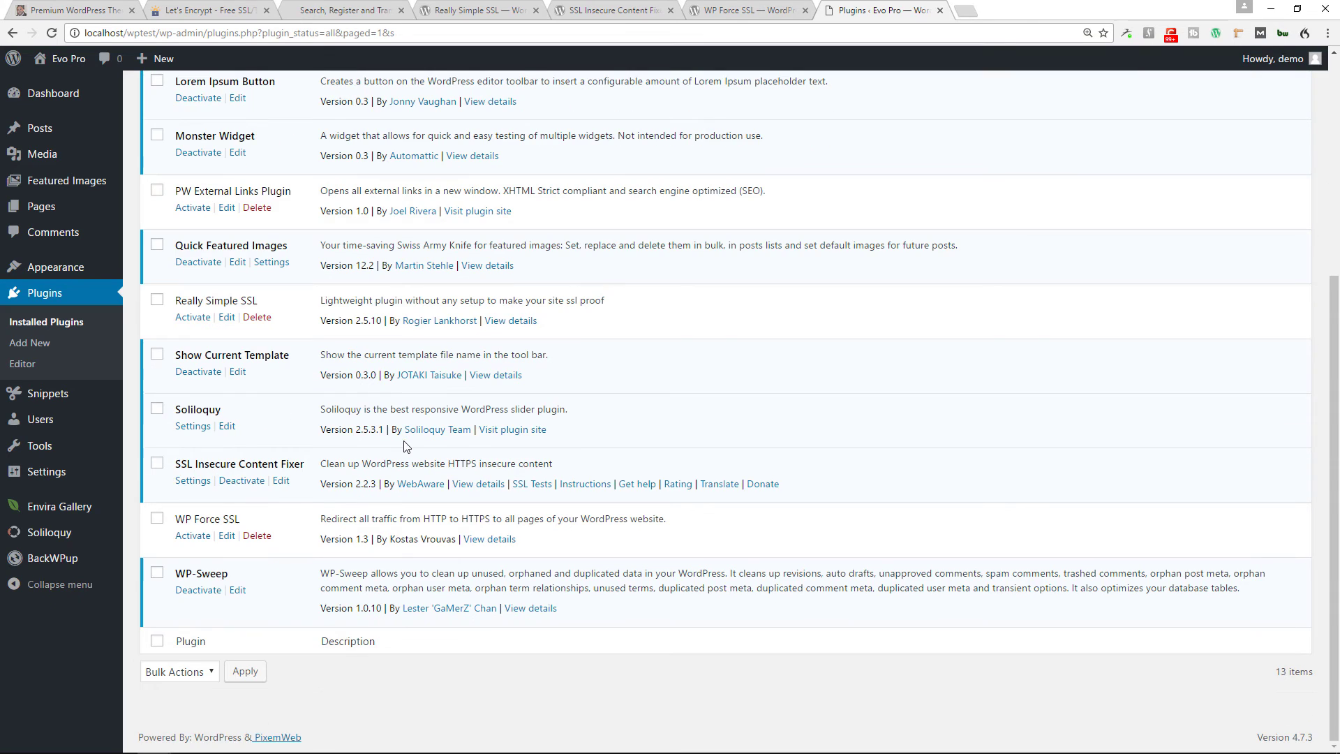
click(192, 481)
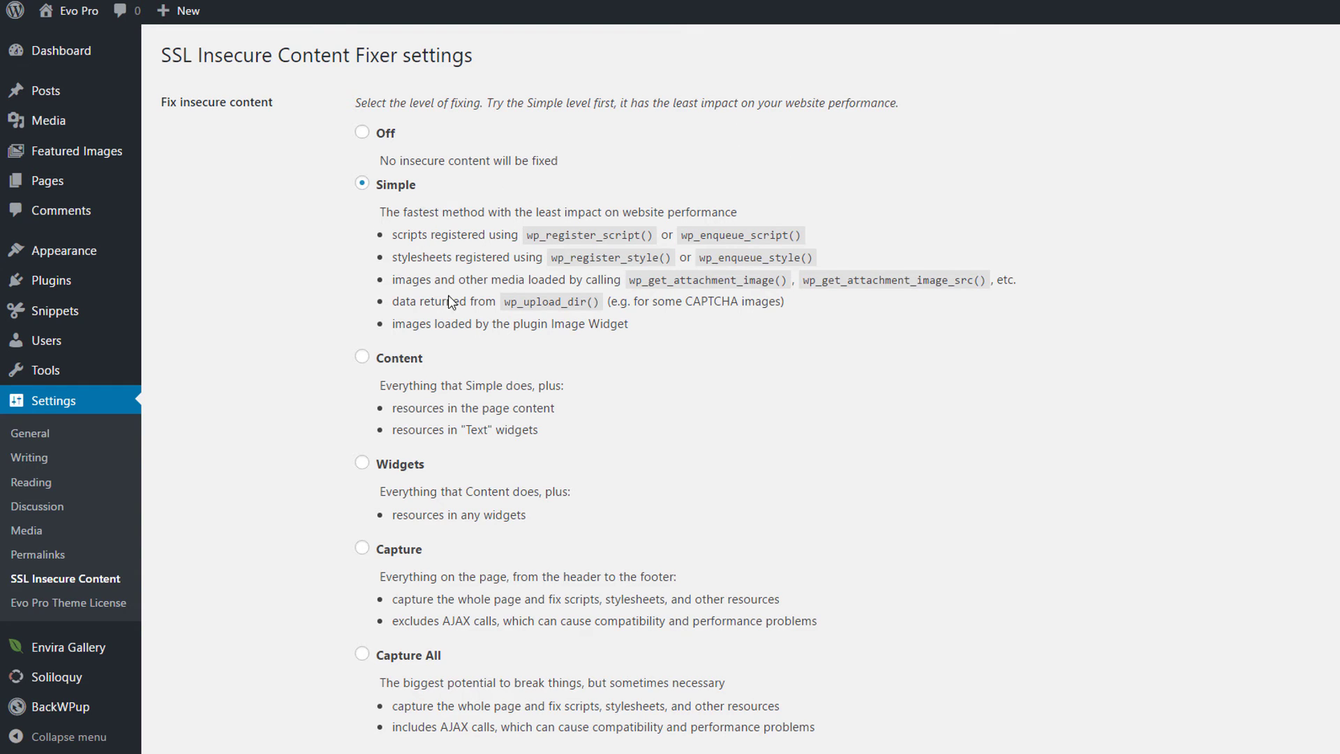
scroll(698, 377, down, 2)
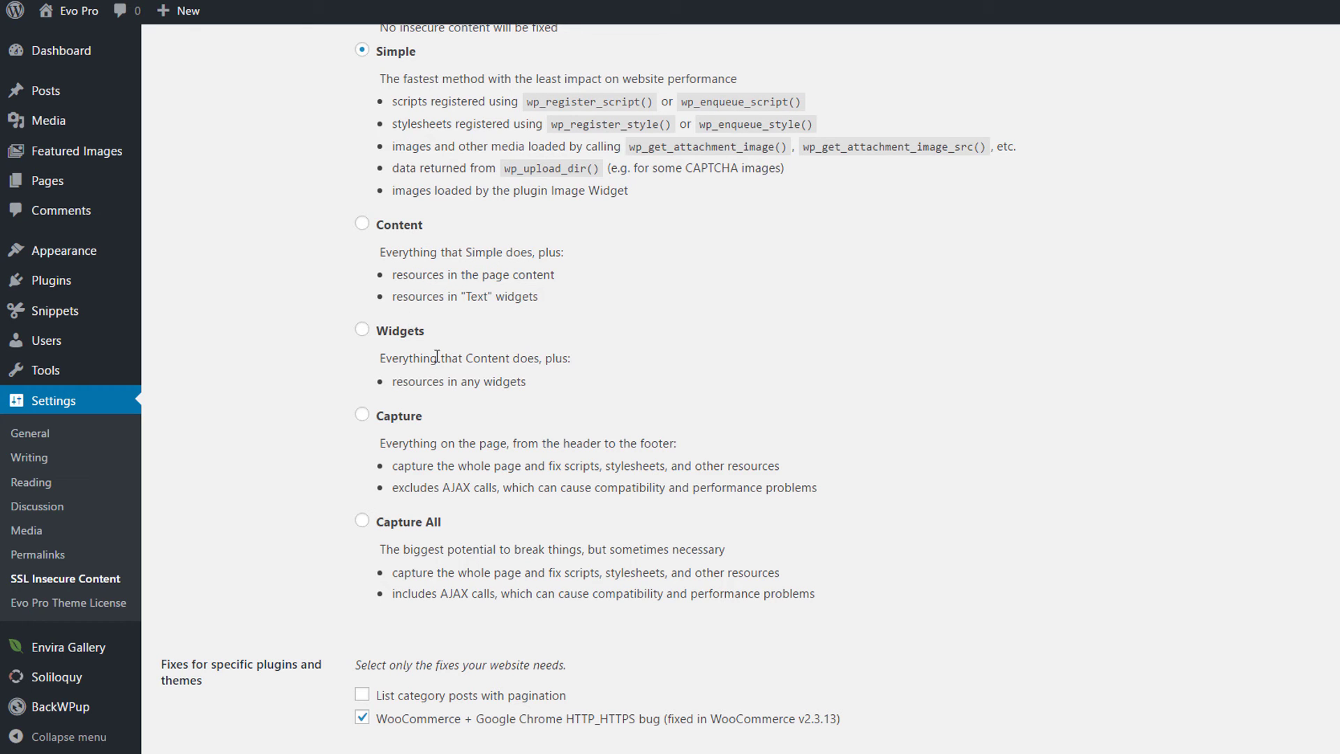
scroll(632, 359, down, 2)
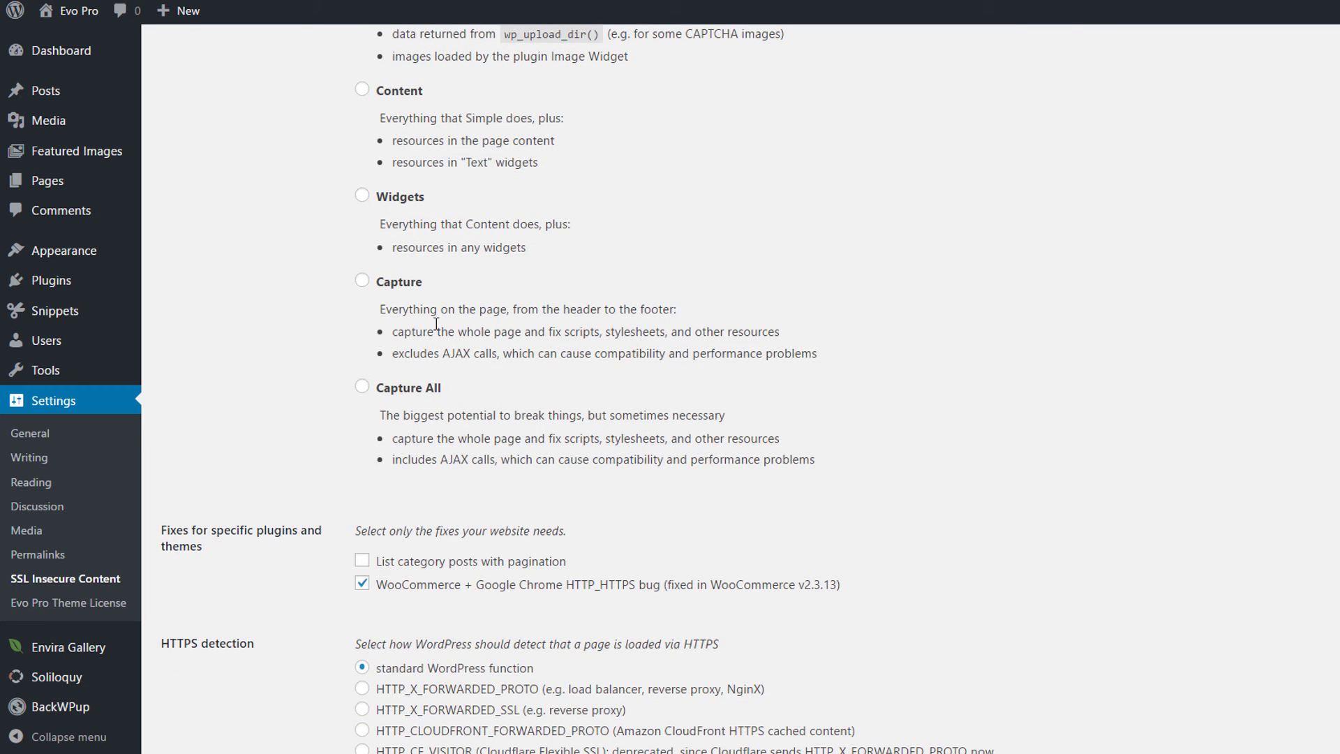
scroll(408, 308, down, 2)
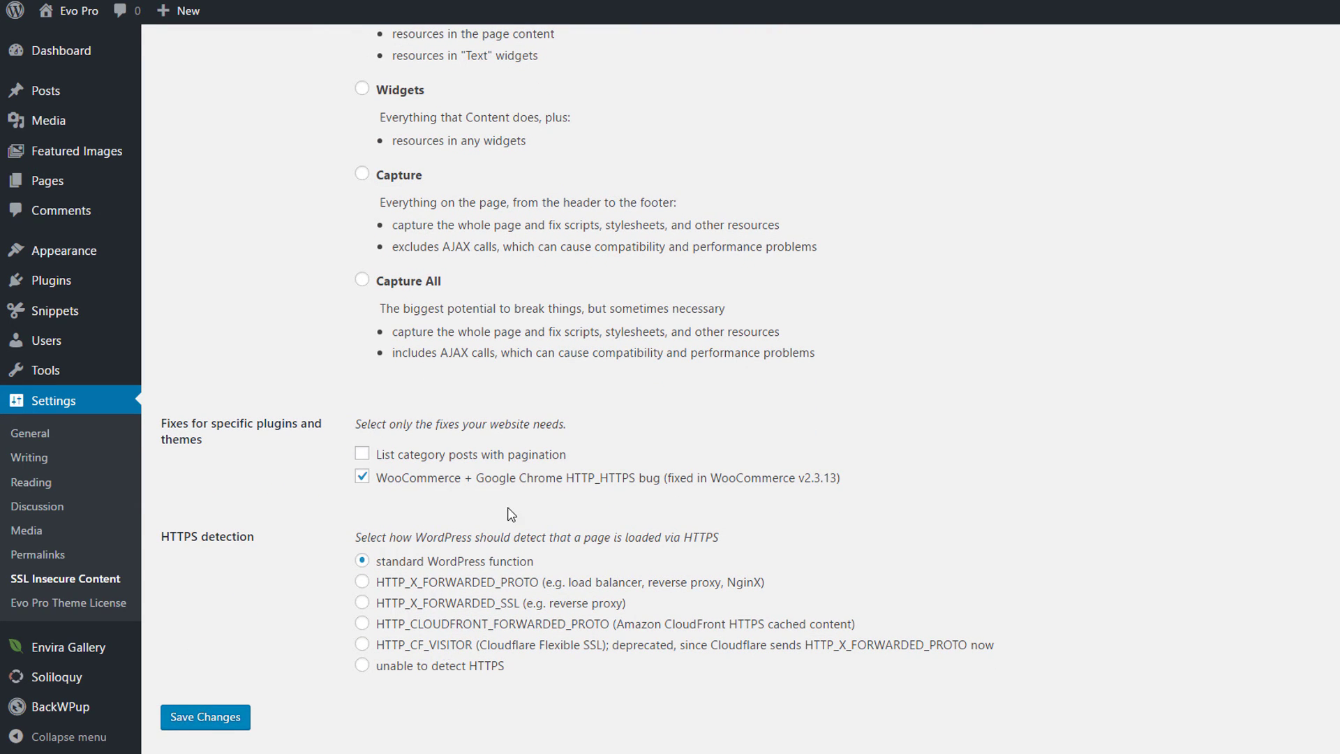
scroll(512, 515, up, 5)
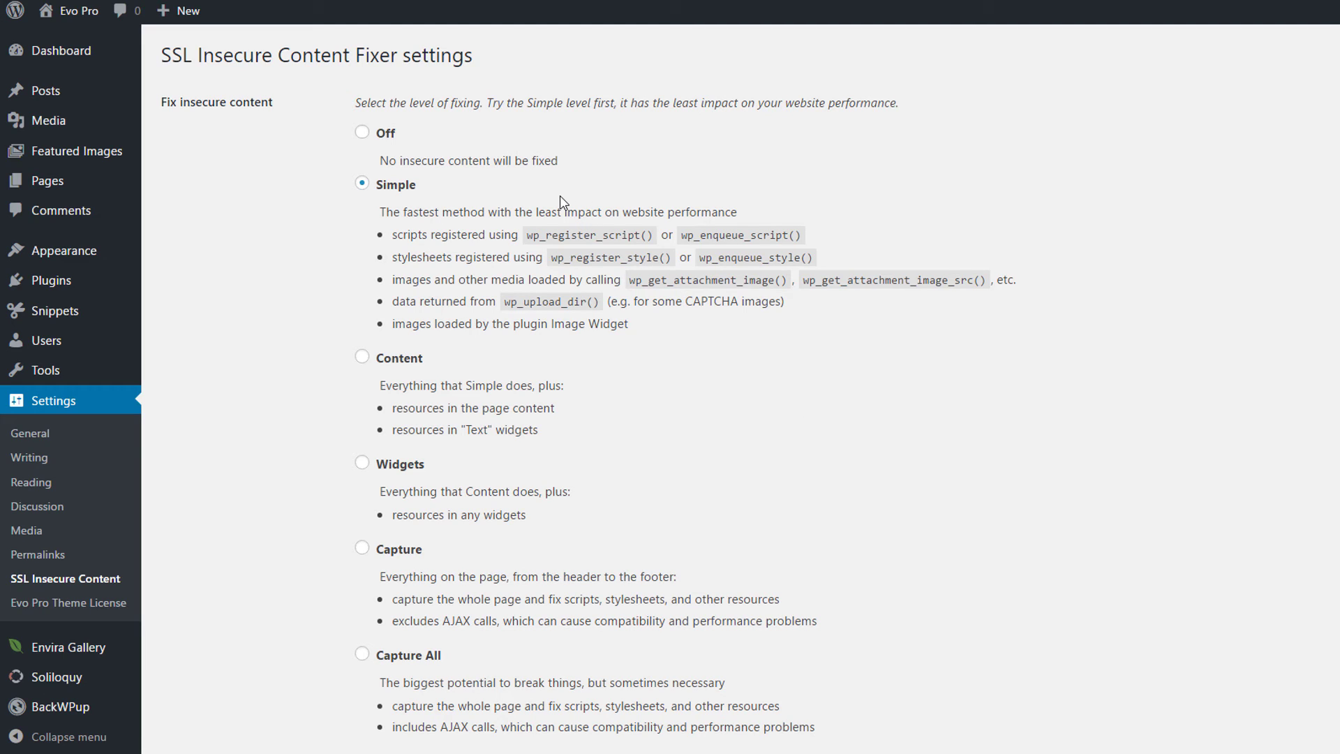
scroll(559, 195, down, 5)
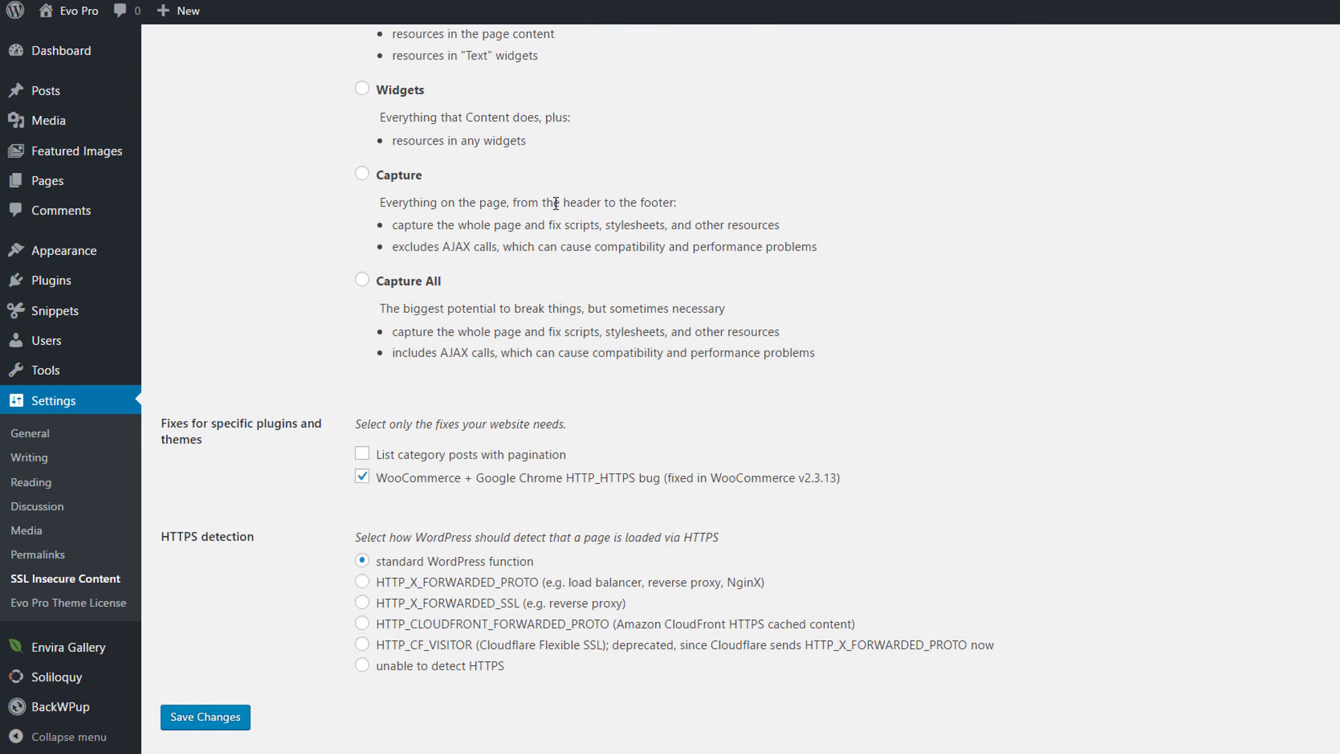
scroll(552, 208, up, 5)
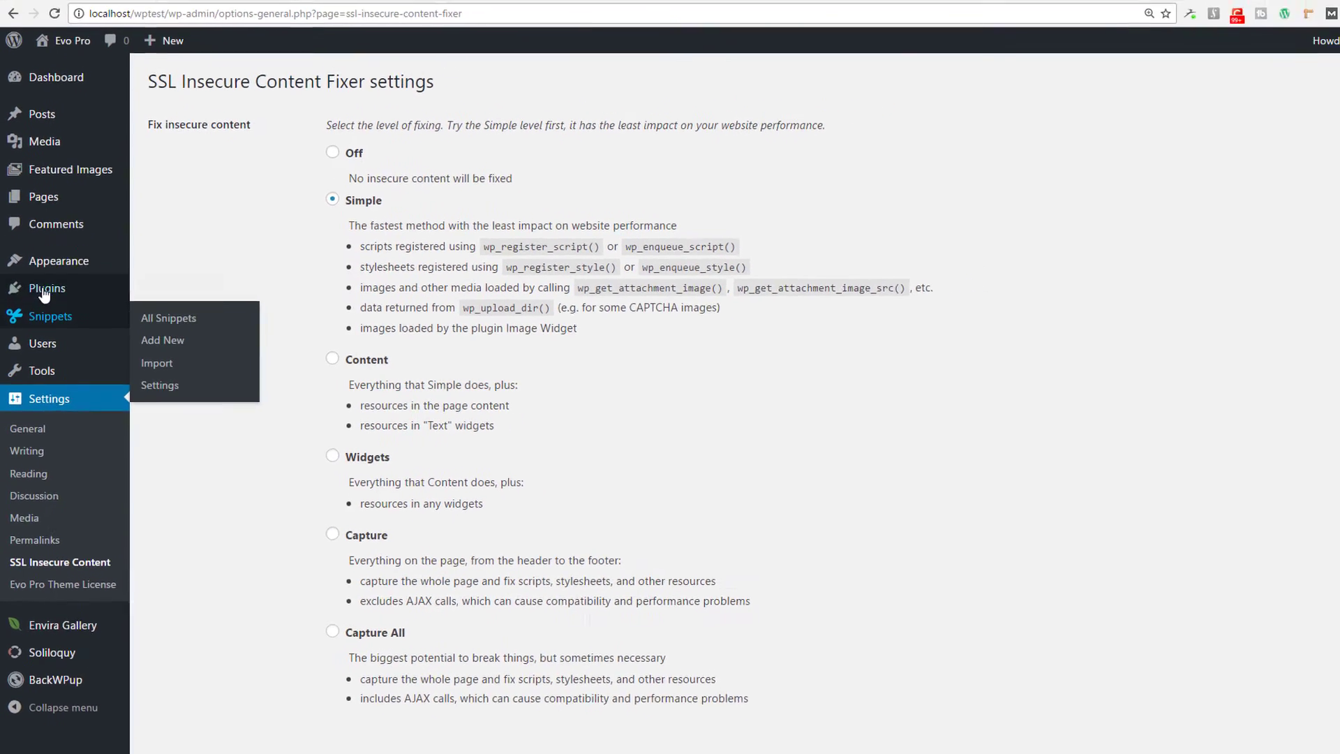
- Return to the installed plugins list, deactivate SSL Insecure Content Fixer and activate WP Force SSL
mouse_move(43, 292)
click(158, 292)
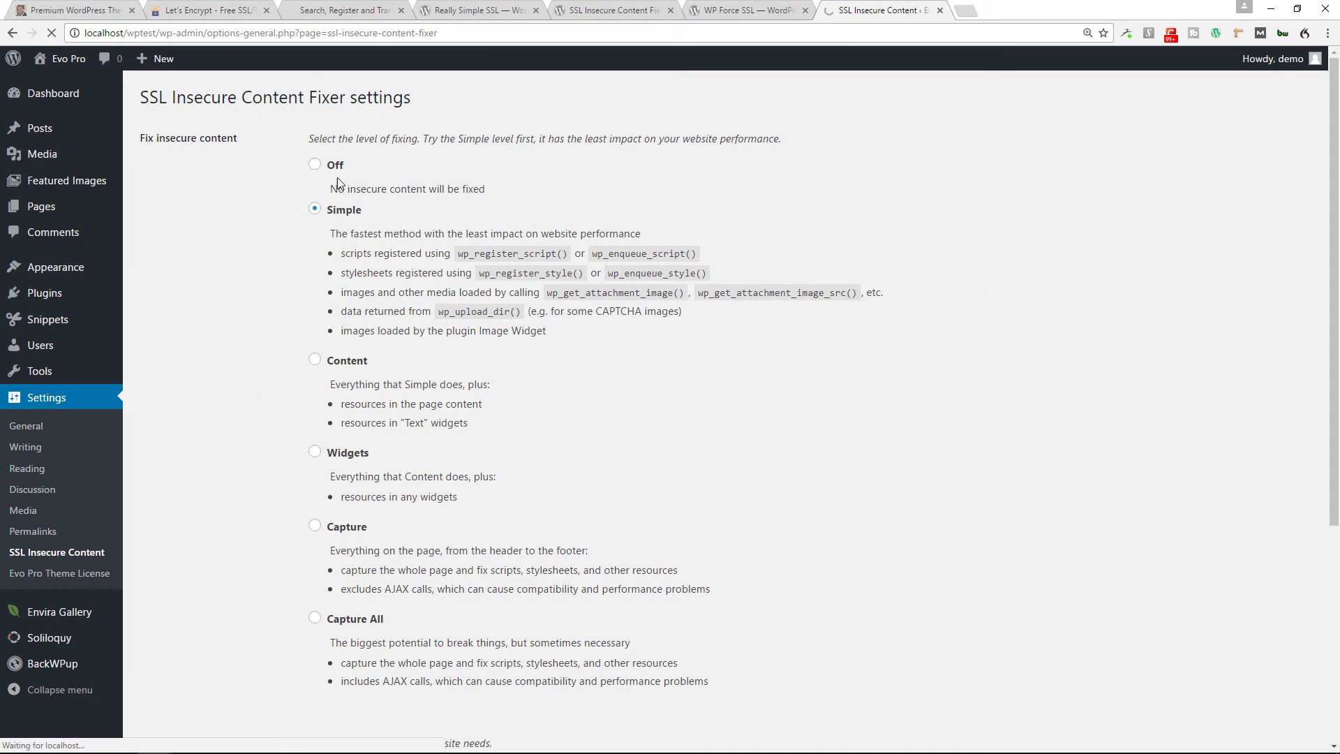
scroll(443, 442, down, 2)
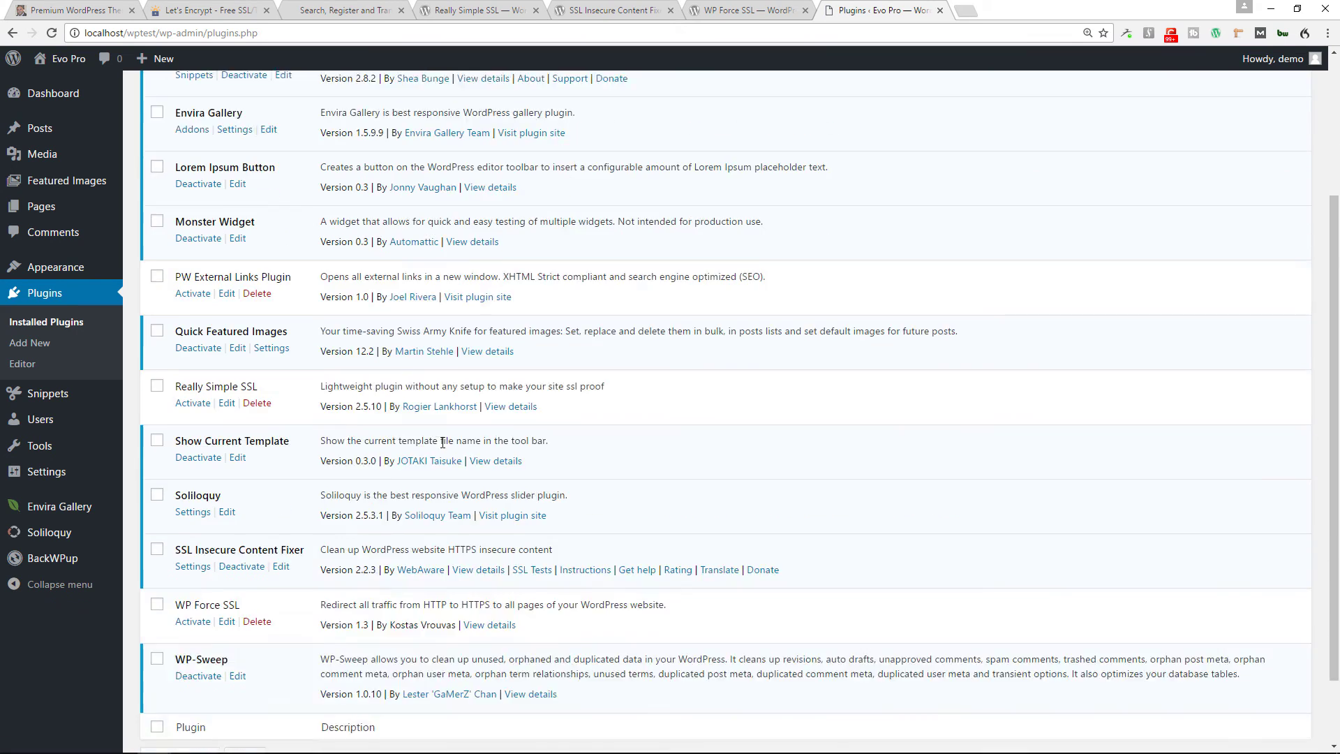
scroll(443, 443, down, 2)
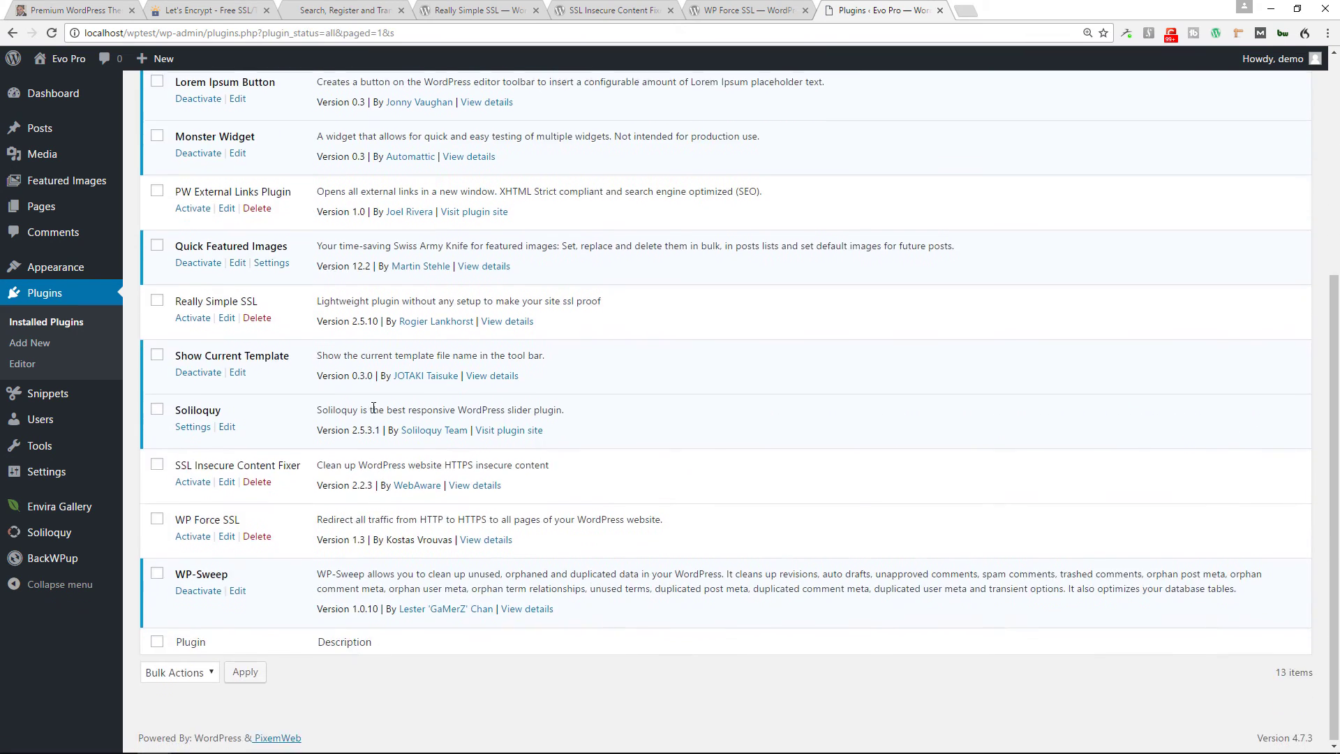
click(189, 535)
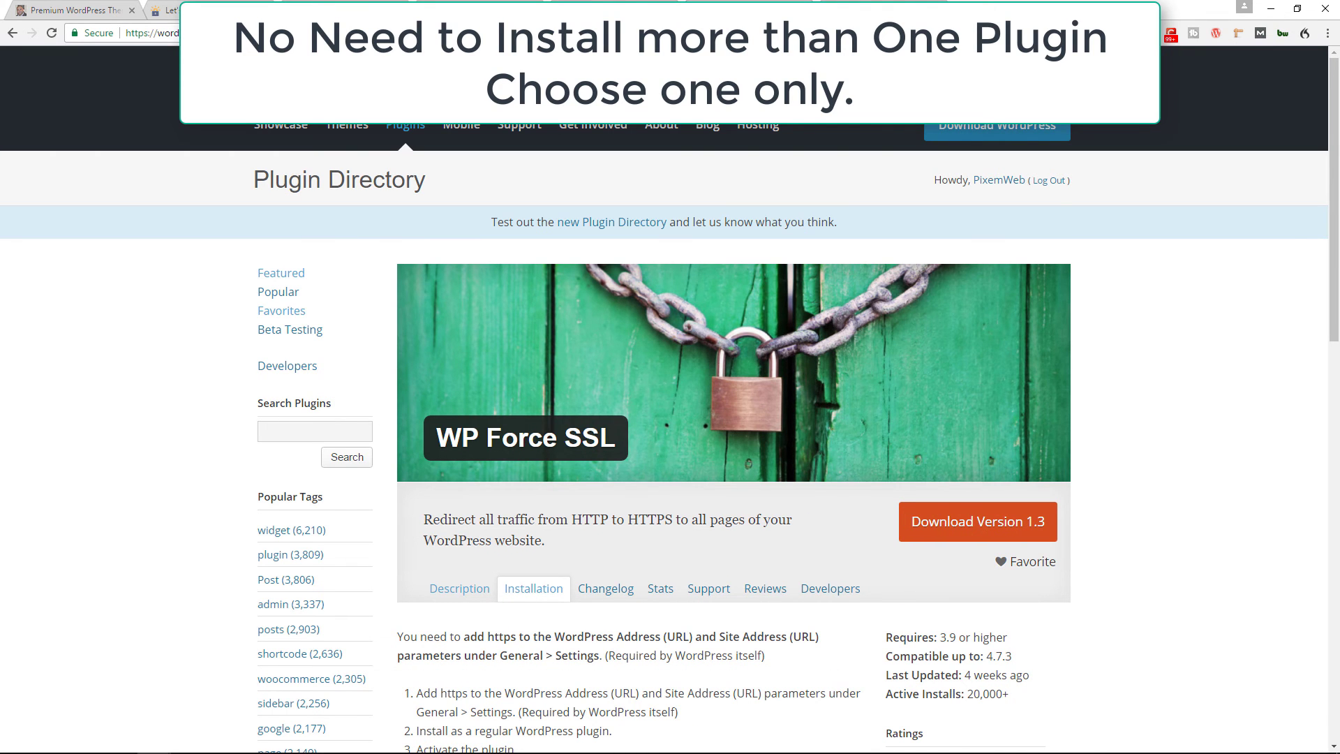
- Switch to Atom and undo the recent edits that removed the HTTPS redirect block from the .htaccess file
key(super+Tab)
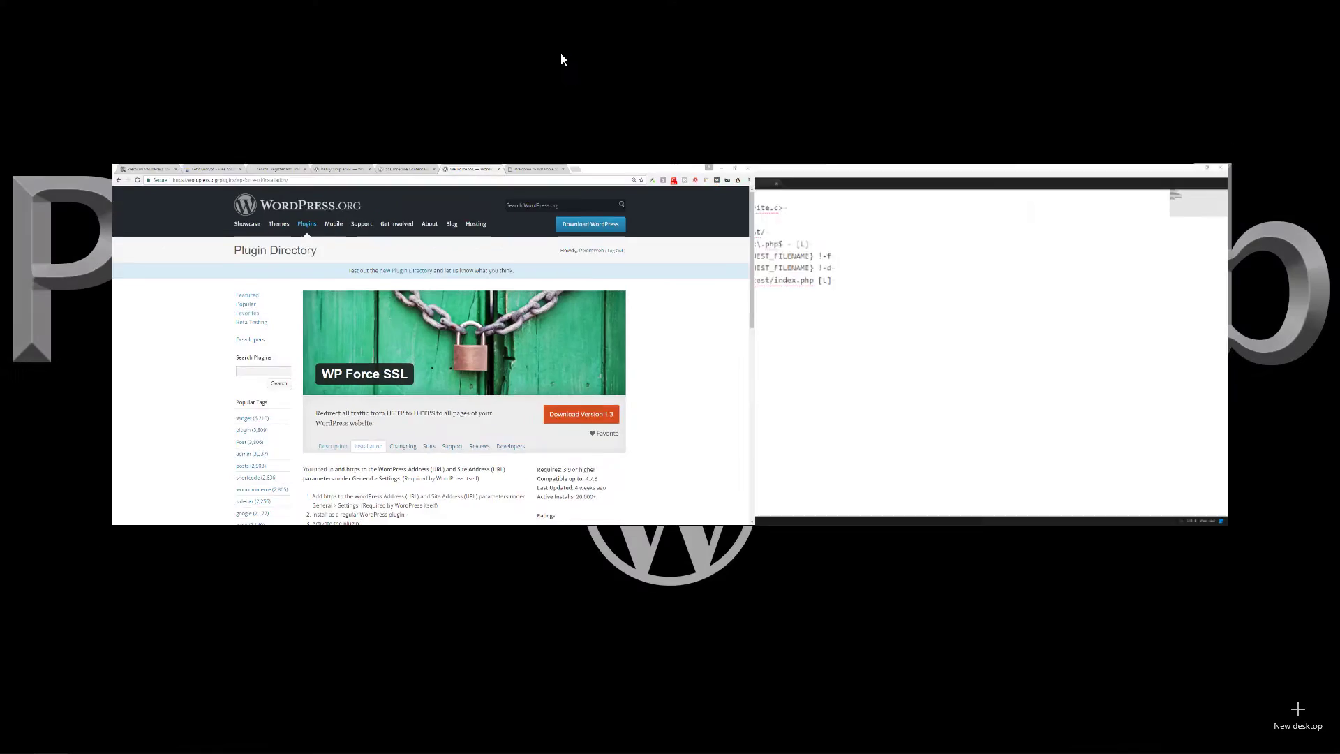
click(844, 293)
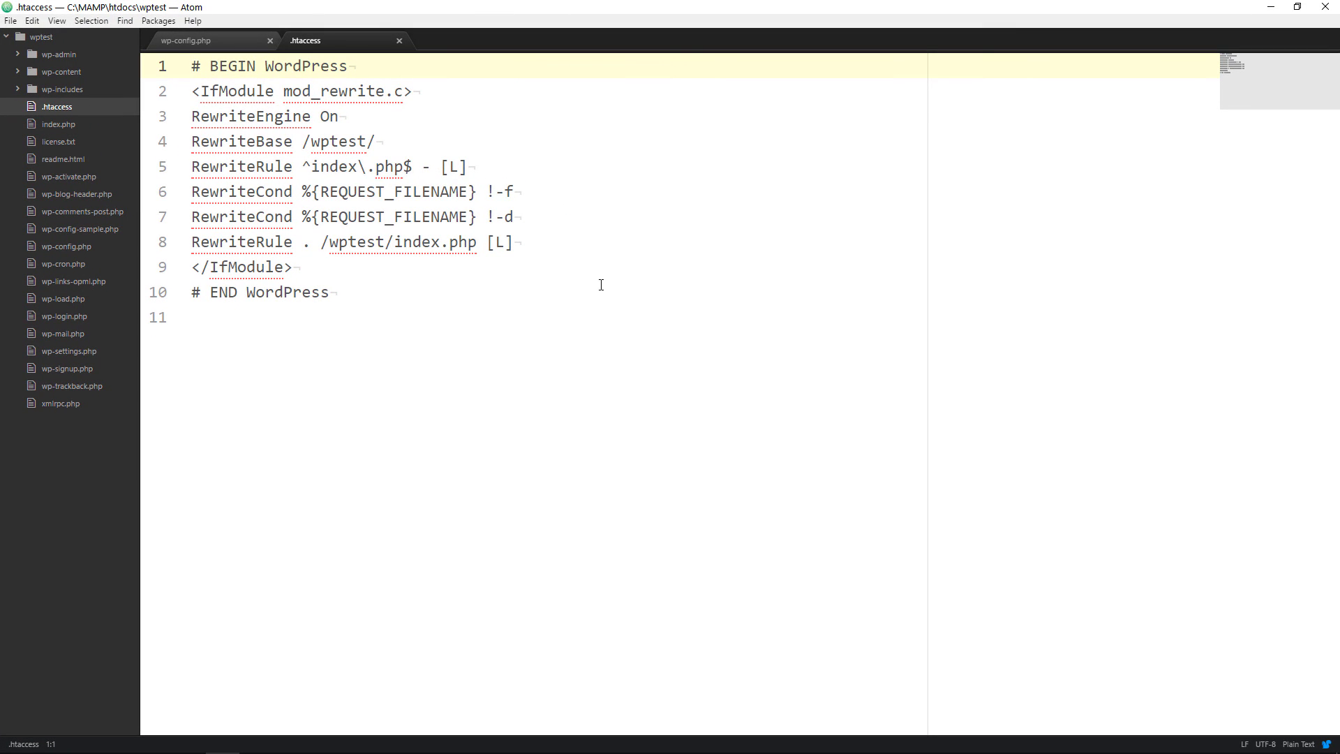
key(ctrl+z)
key(ctrl+z)
key(ctrl+z)
key(ctrl+z)
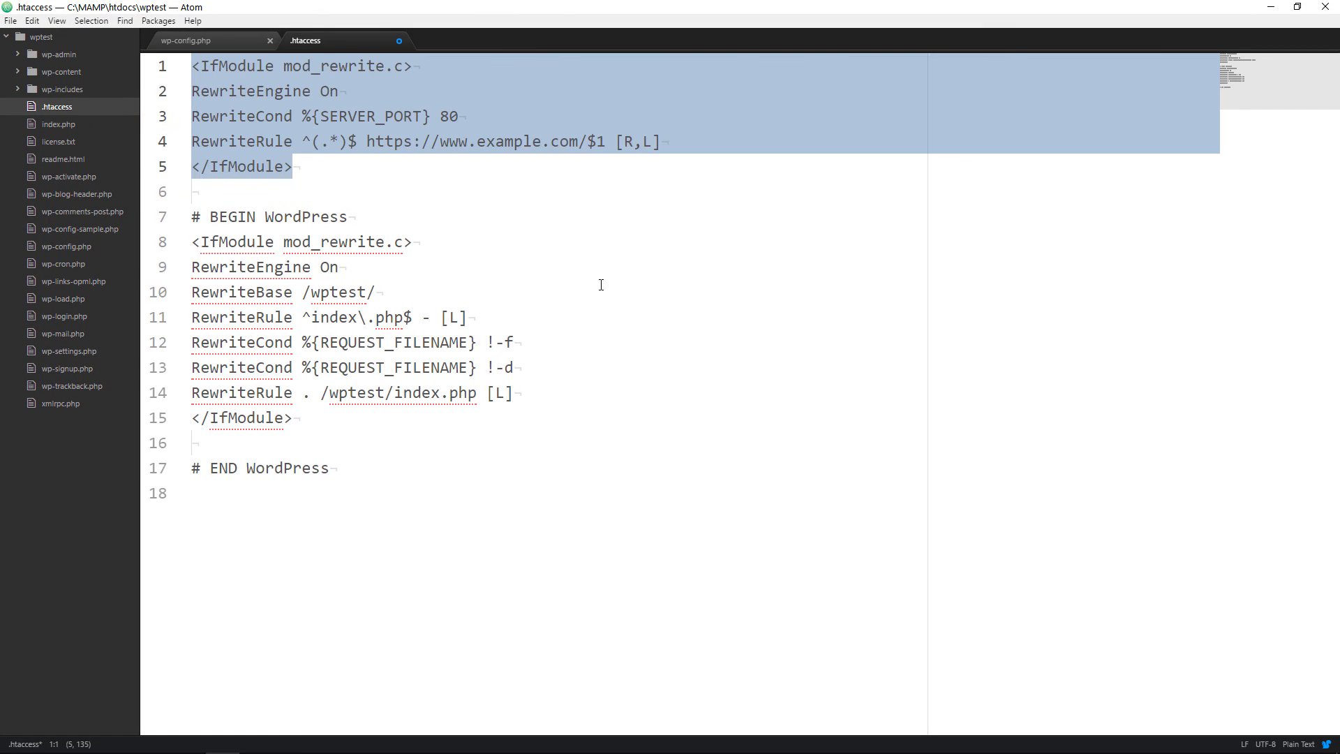
click(601, 285)
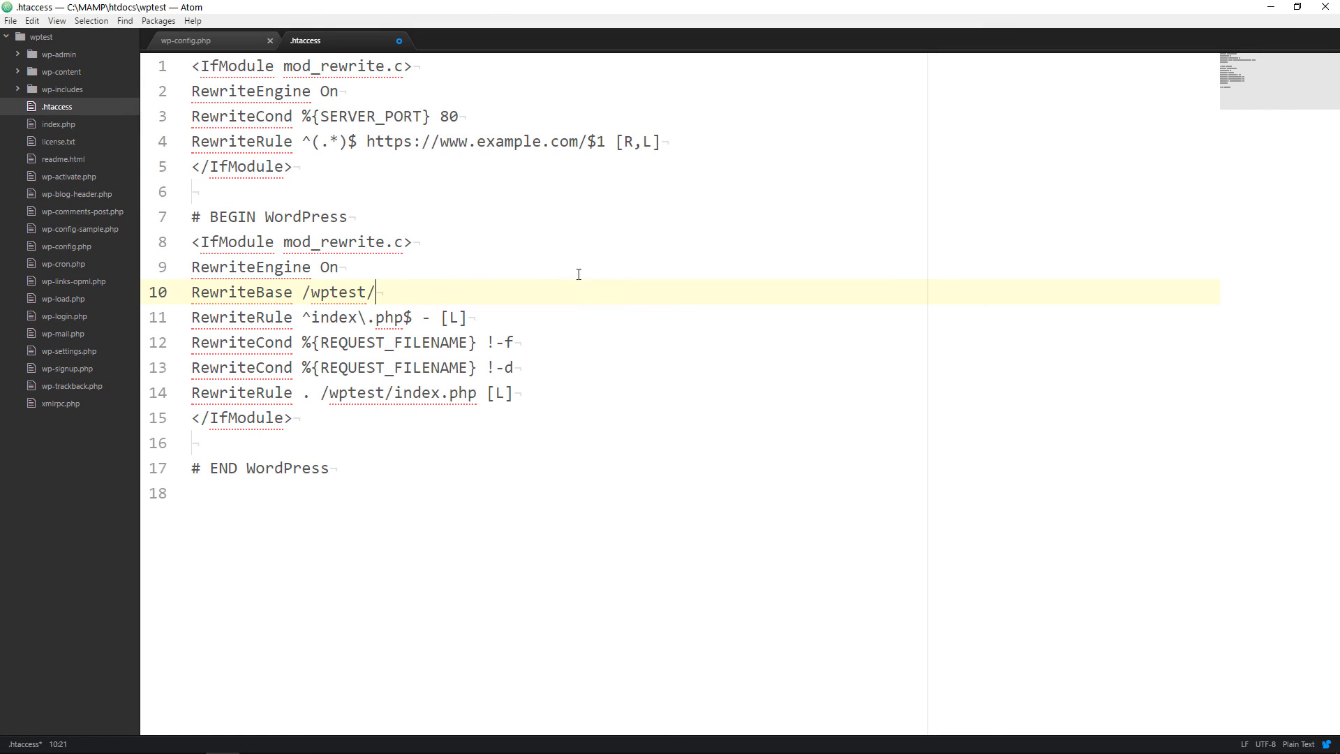
click(315, 174)
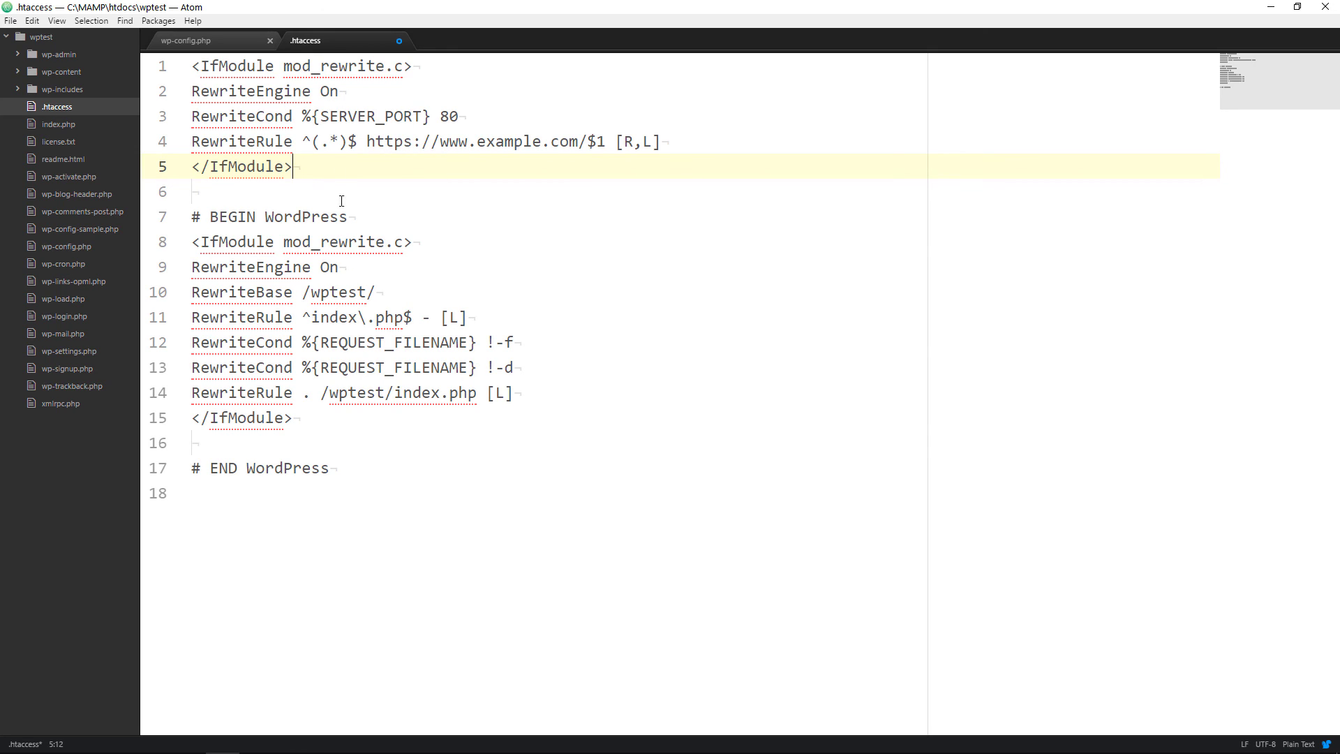
- Review the commented FORCE_SSL_ADMIN line in wp-config.php and go back to the .htaccess file
click(208, 36)
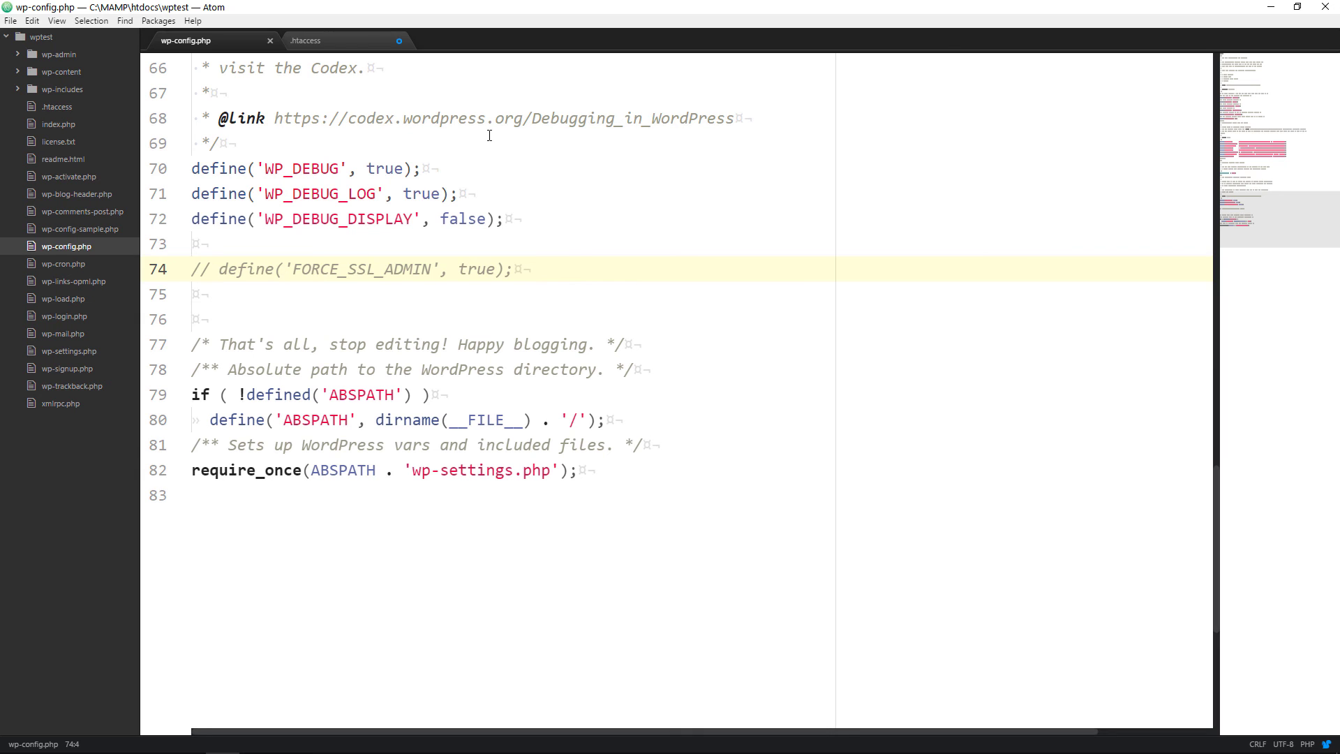
click(347, 35)
click(382, 195)
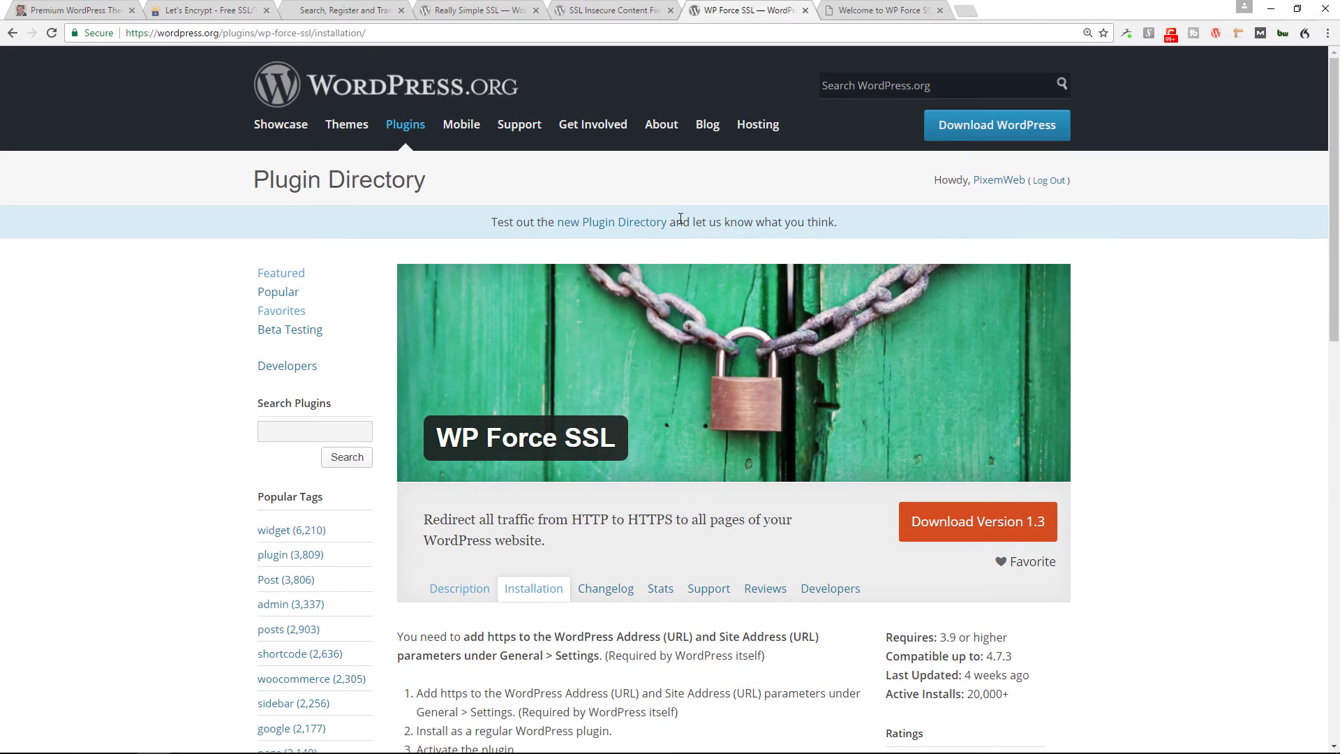
- In the browser, revisit the SSL plugin pages, the PixemWeb site's secure address and the test site's WP Force SSL welcome page
click(628, 16)
click(530, 8)
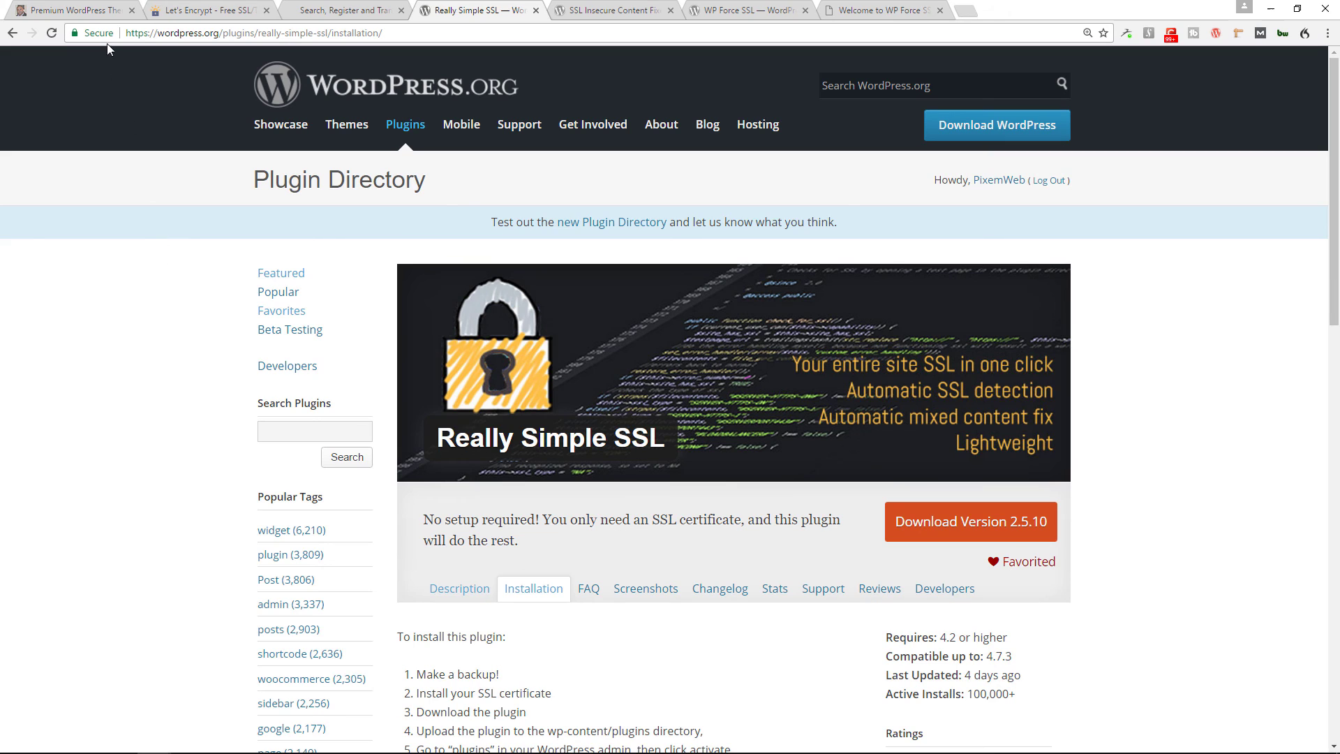
click(99, 14)
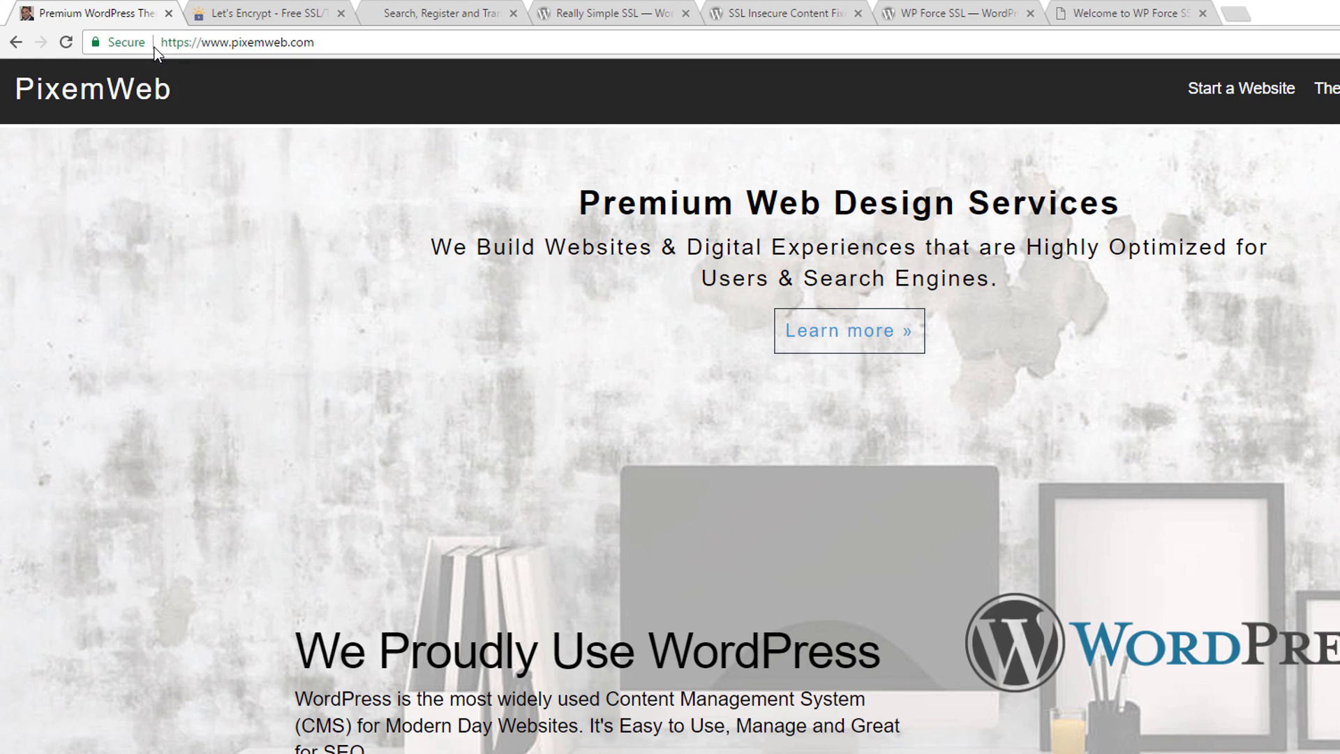
key(ctrl+Tab)
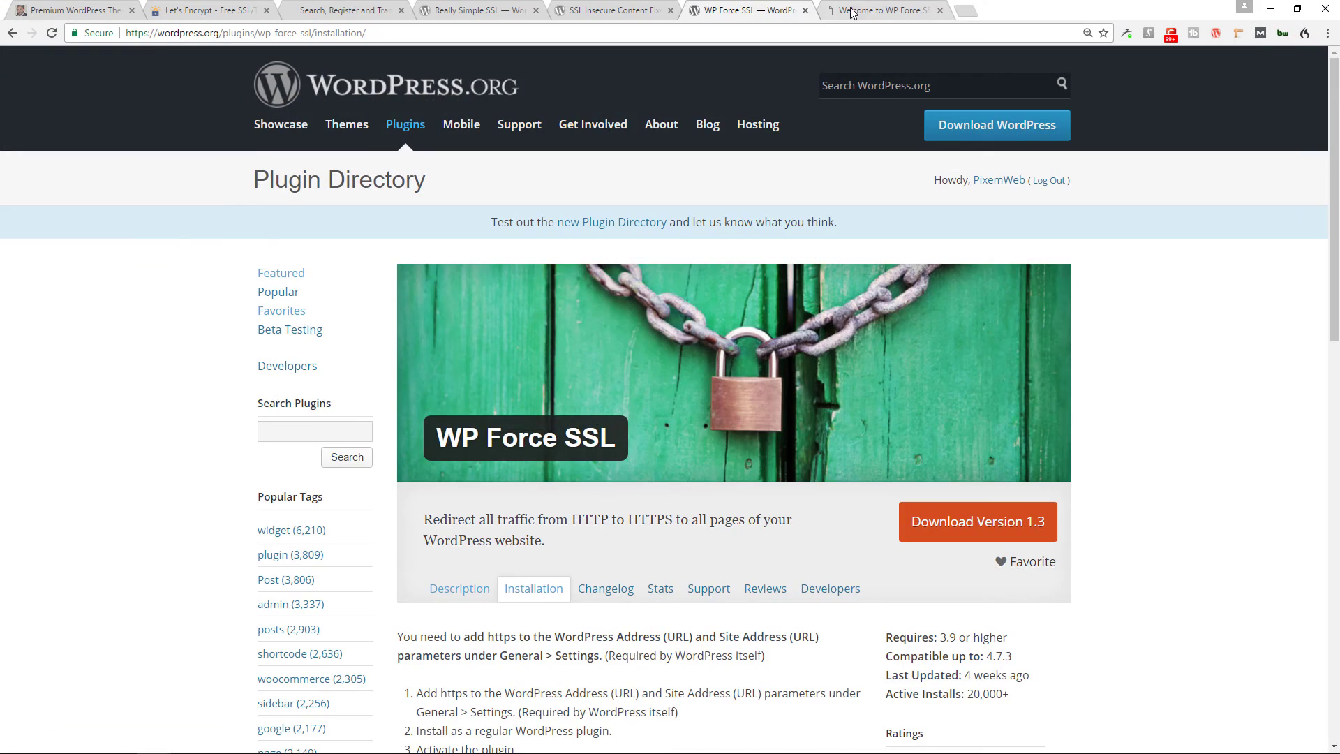
click(863, 11)
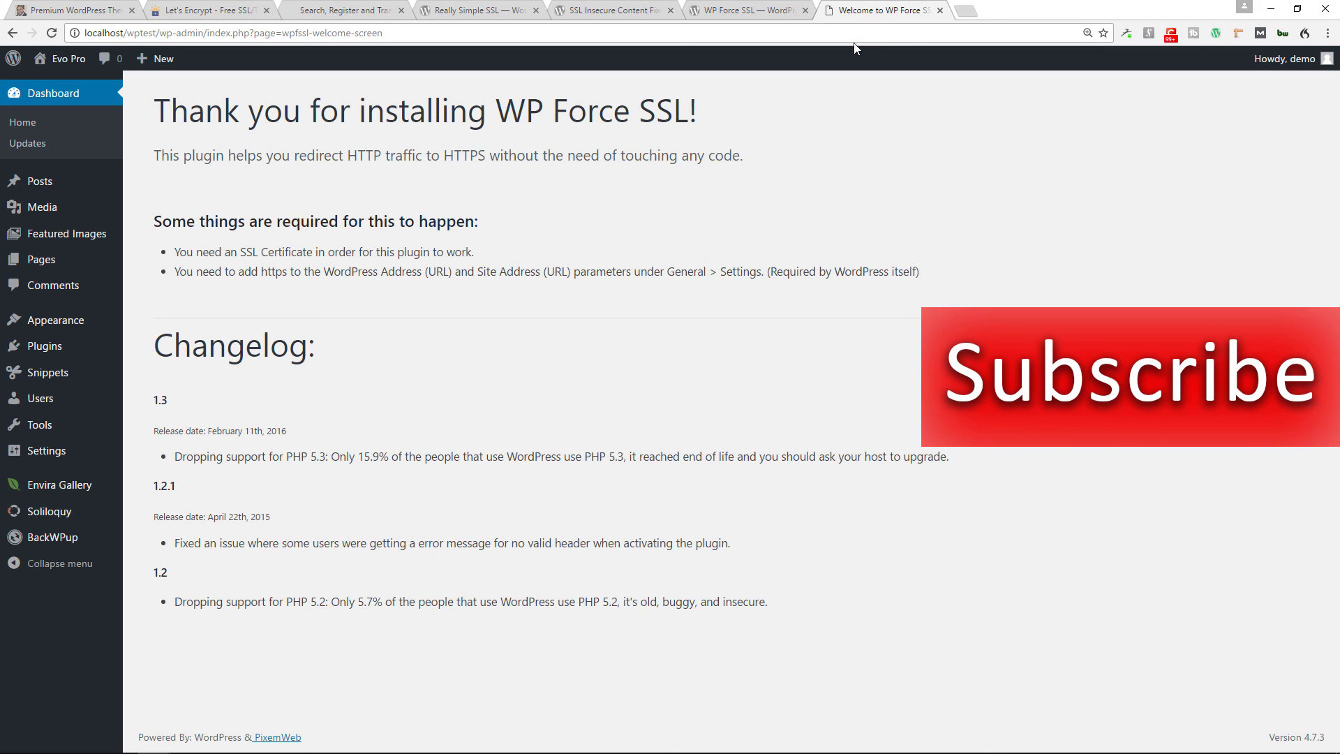